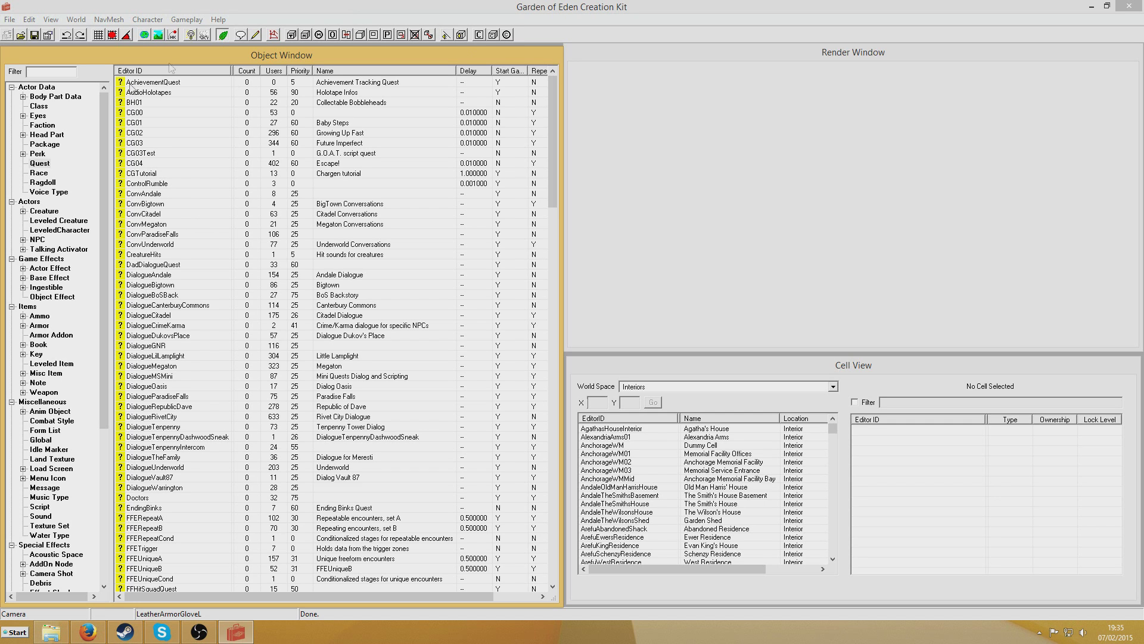
Create a new female NPC with the ID TutNPC and the name NPC.
{"action": "left_click", "coordinate": [34, 241]}
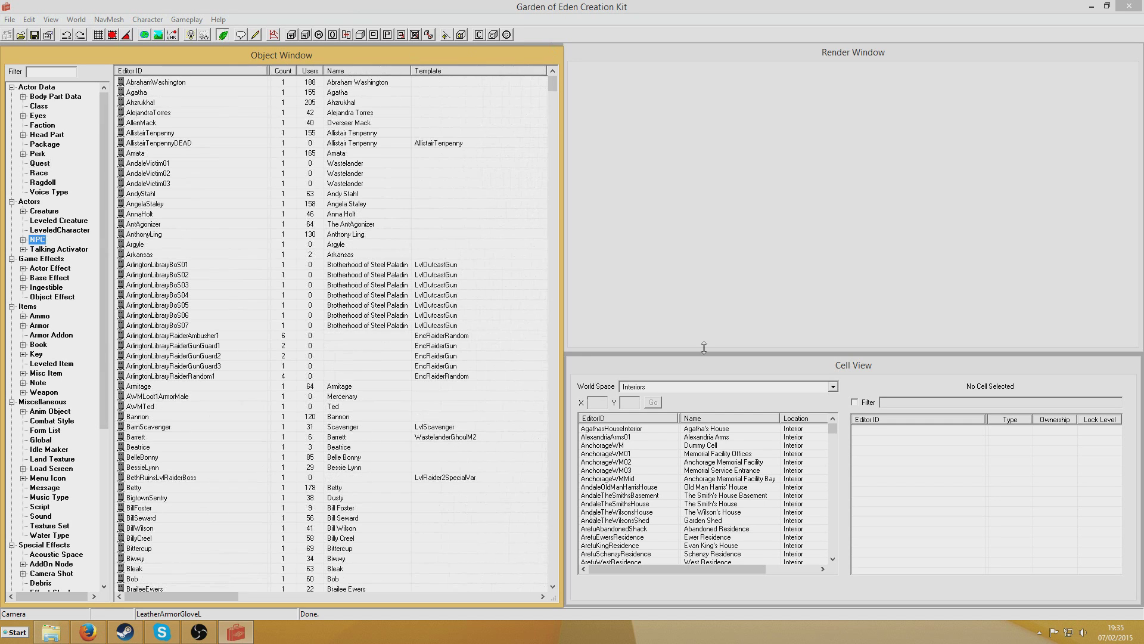
{"action": "right_click", "coordinate": [154, 195]}
{"action": "left_click", "coordinate": [178, 205]}
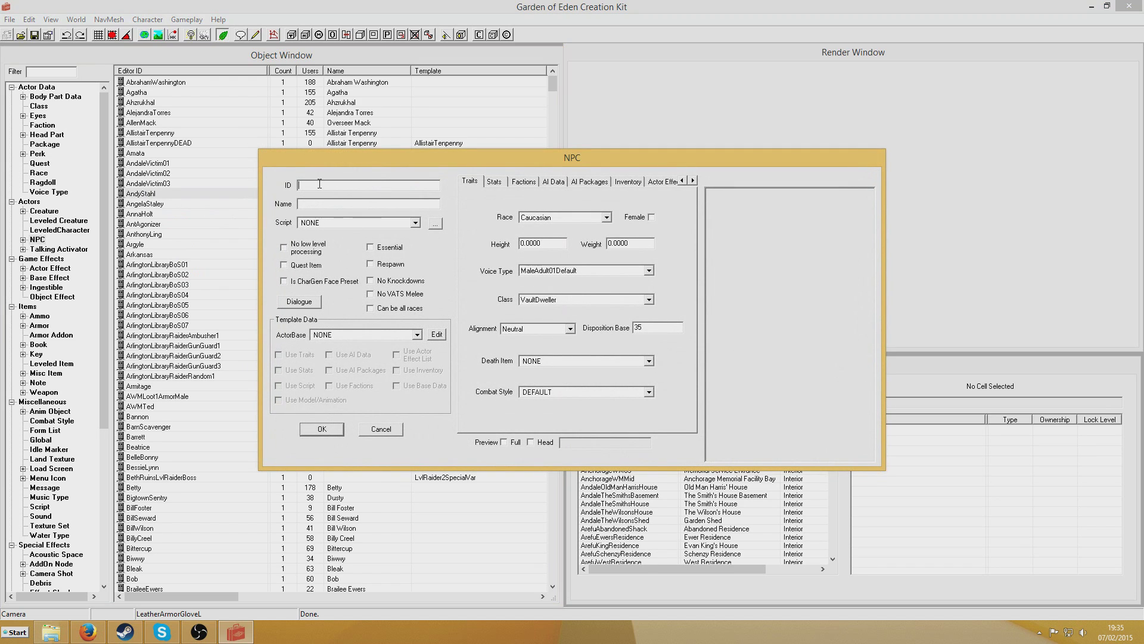
{"action": "type", "text": "TutNPC"}
{"action": "left_click", "coordinate": [322, 202]}
{"action": "left_click", "coordinate": [652, 217]}
{"action": "left_click", "coordinate": [322, 429]}
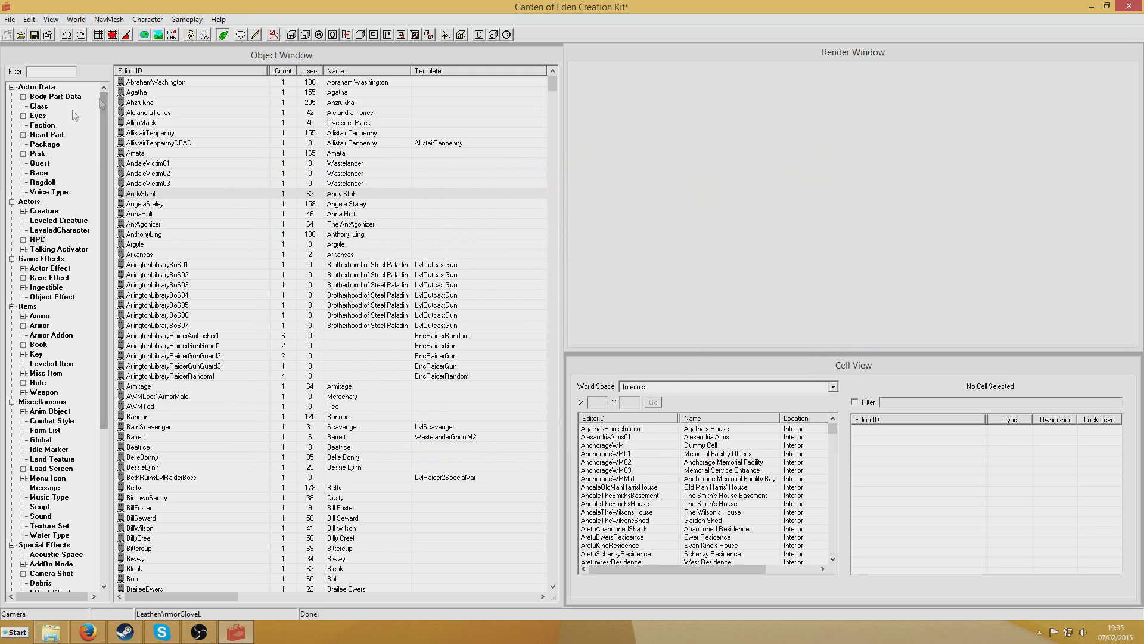
Create a new voice type with the ID TutVoice.
{"action": "left_click", "coordinate": [49, 191]}
{"action": "right_click", "coordinate": [142, 189]}
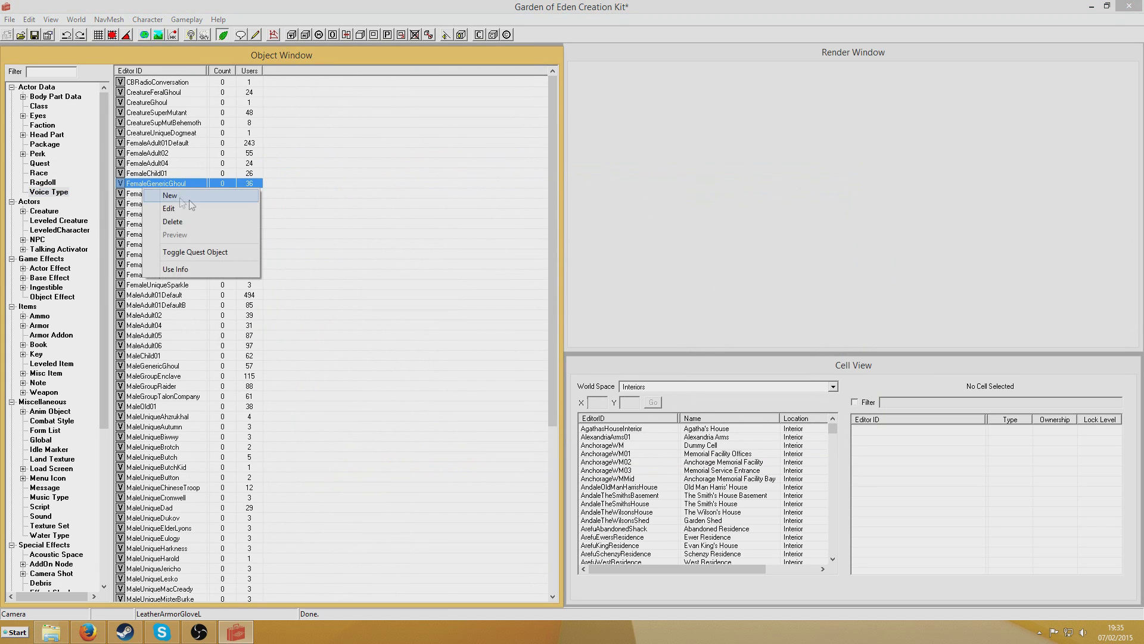
{"action": "left_click", "coordinate": [170, 195]}
{"action": "left_click", "coordinate": [41, 141]}
{"action": "right_click", "coordinate": [60, 141]}
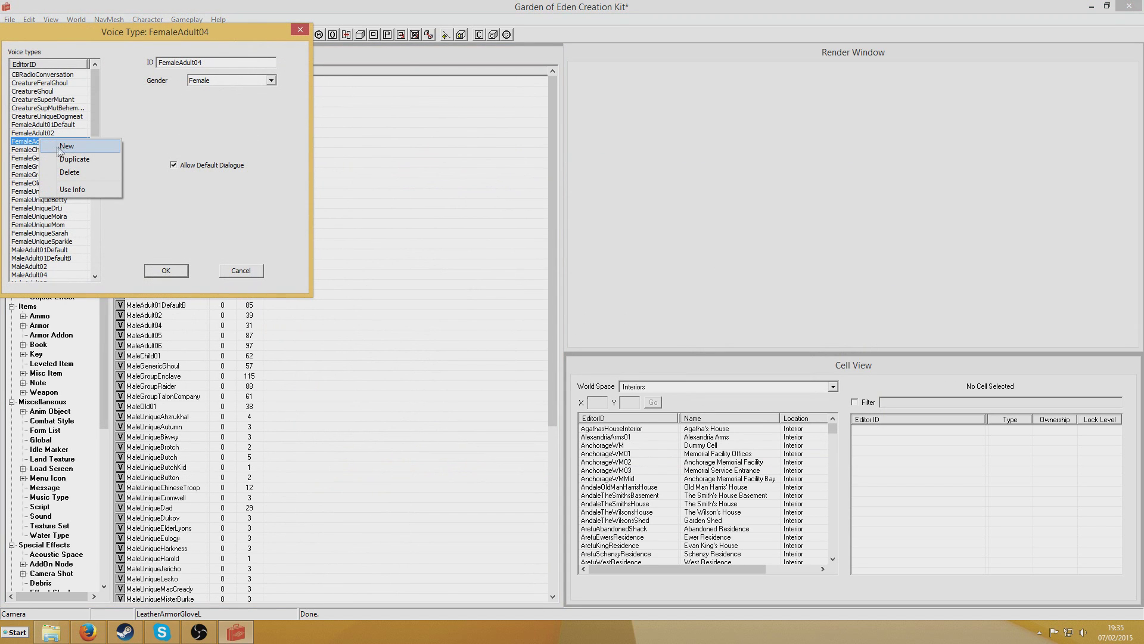
{"action": "left_click", "coordinate": [65, 147]}
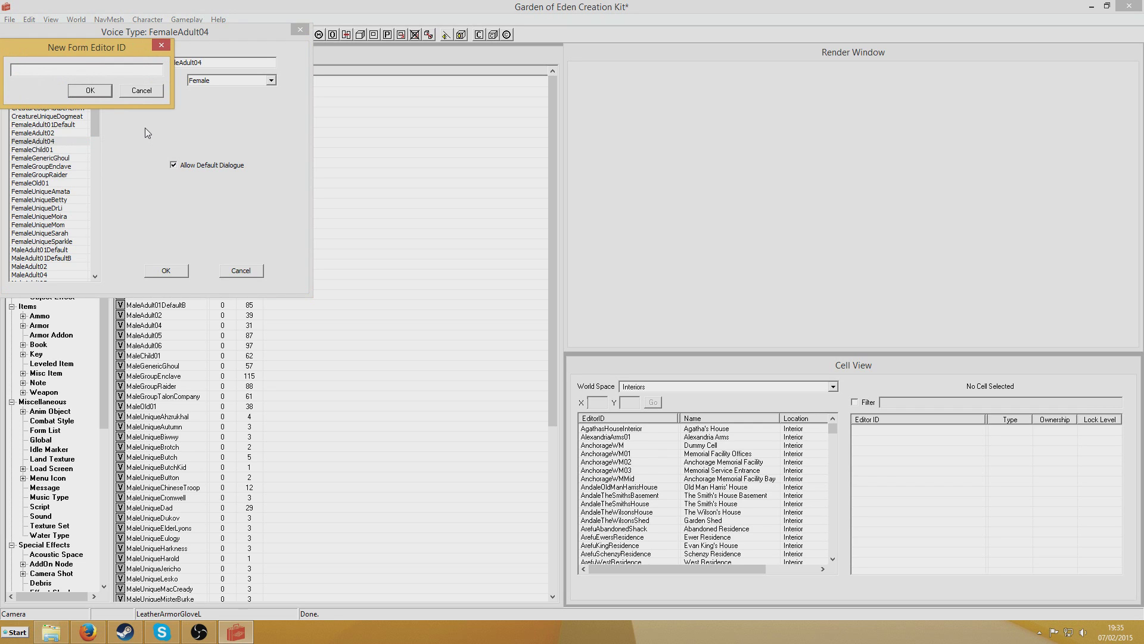
{"action": "type", "text": "TutVoice"}
{"action": "left_click", "coordinate": [100, 89]}
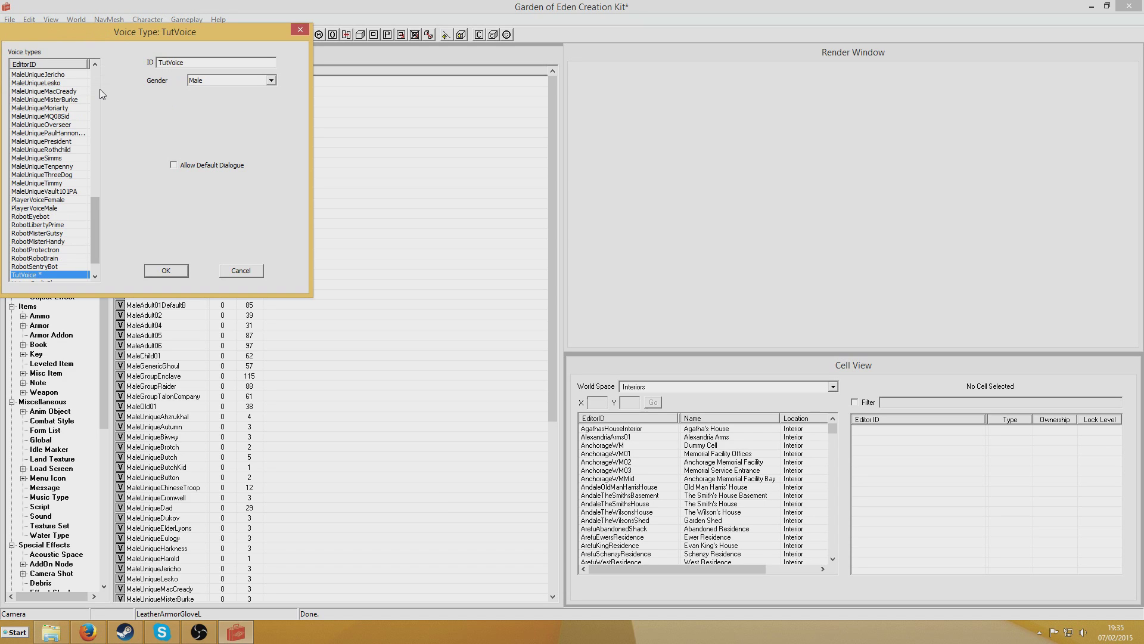
Set the TutVoice voice type's gender to Female and save it.
{"action": "left_click", "coordinate": [273, 84]}
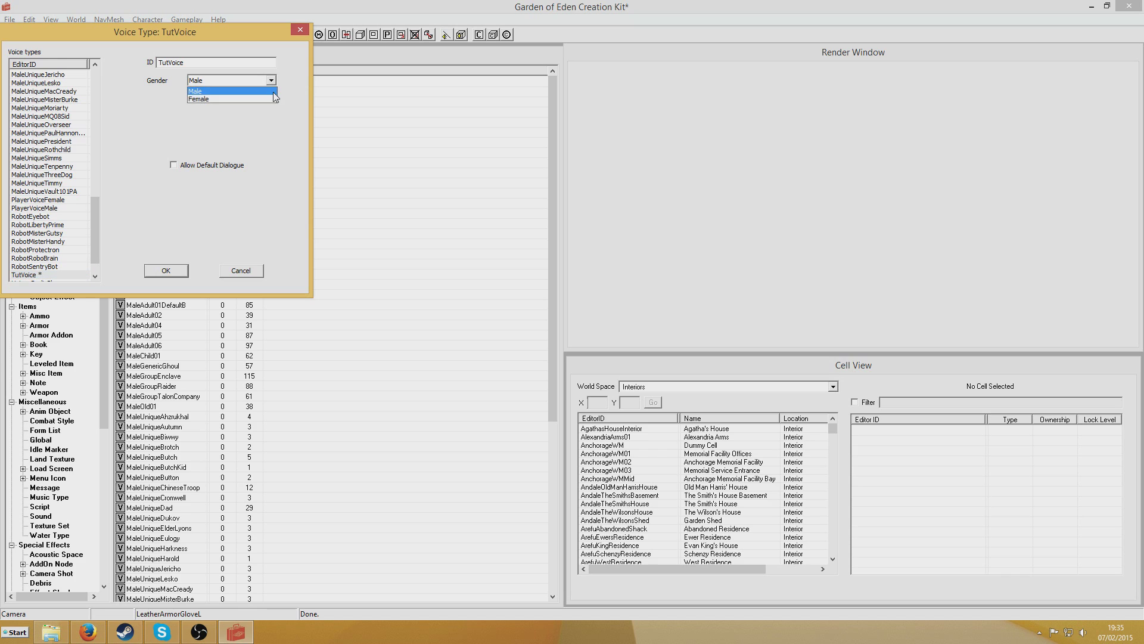
{"action": "left_click", "coordinate": [270, 97]}
{"action": "left_click", "coordinate": [166, 270]}
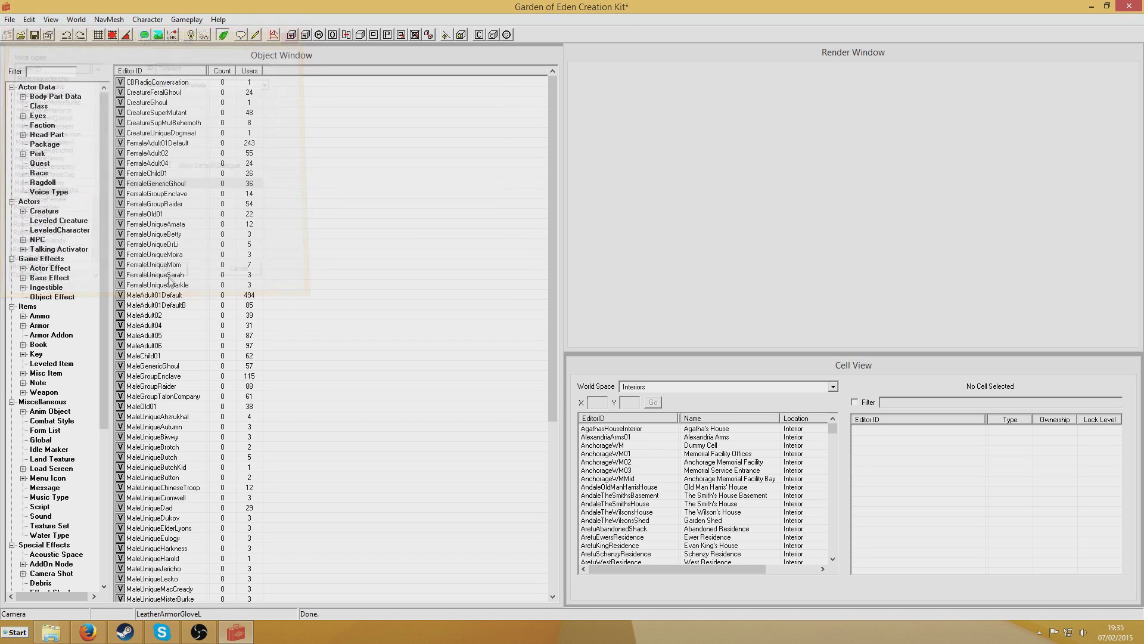
Find TutNPC by filtering the NPCs with "tut" and assign it the TutVoice voice type.
{"action": "left_click", "coordinate": [37, 240]}
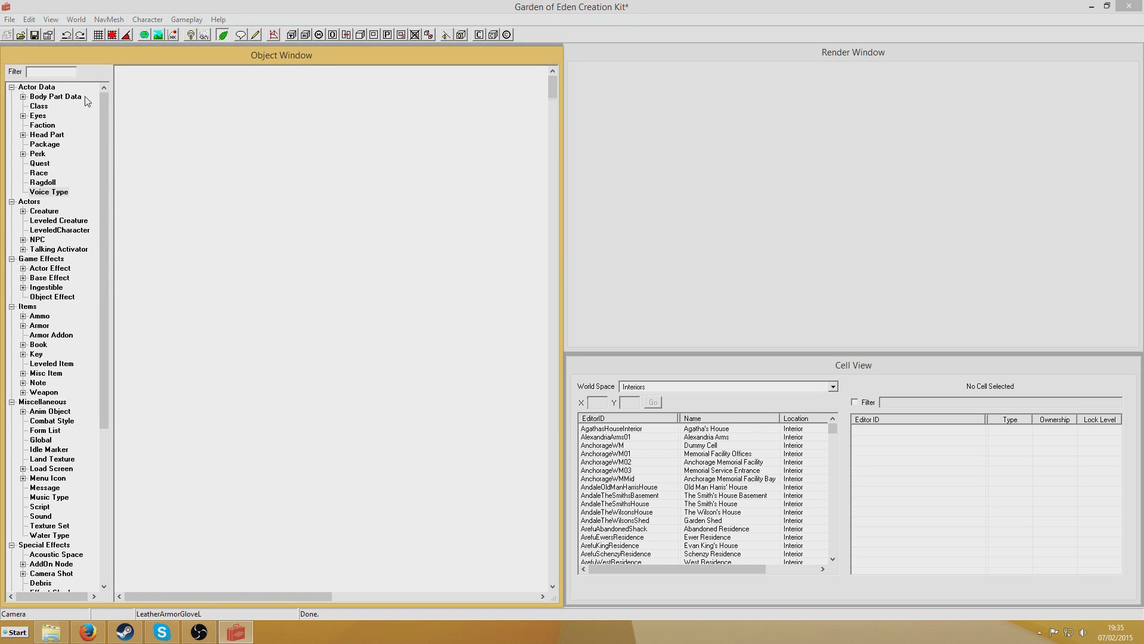
{"action": "left_click", "coordinate": [74, 72]}
{"action": "left_click", "coordinate": [74, 73]}
{"action": "type", "text": "tut"}
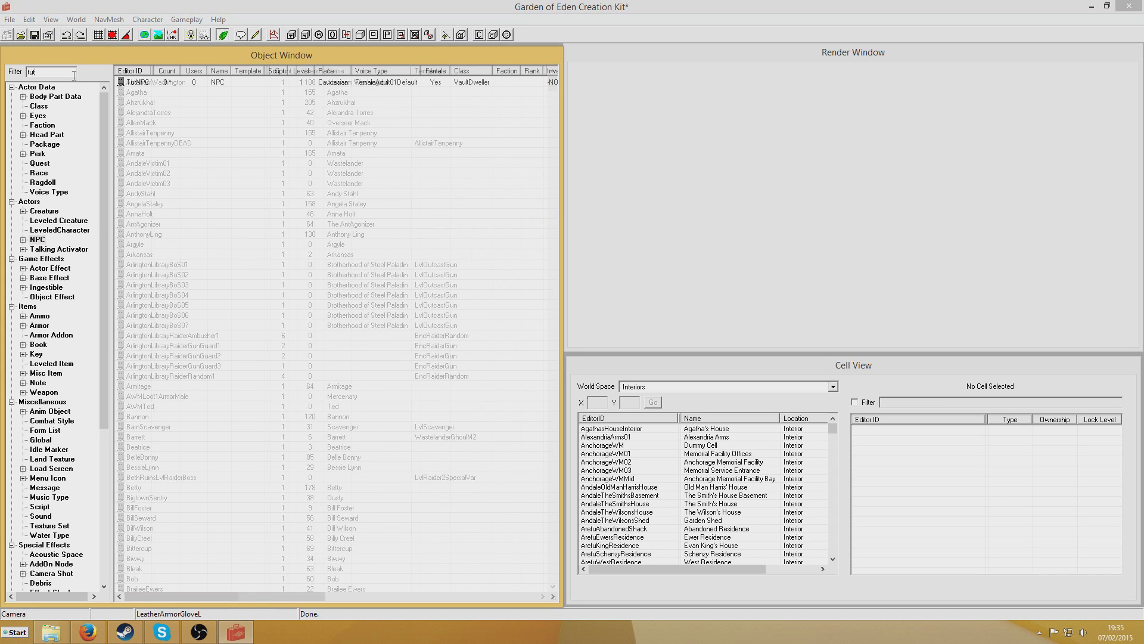
{"action": "double_click", "coordinate": [145, 82]}
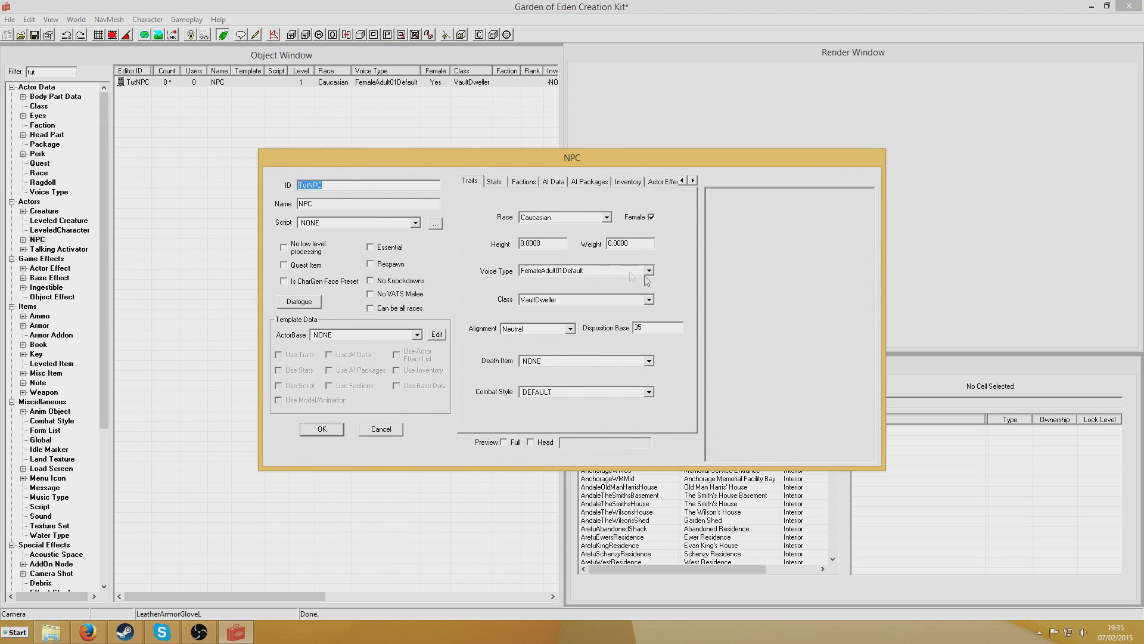
{"action": "left_click", "coordinate": [649, 272]}
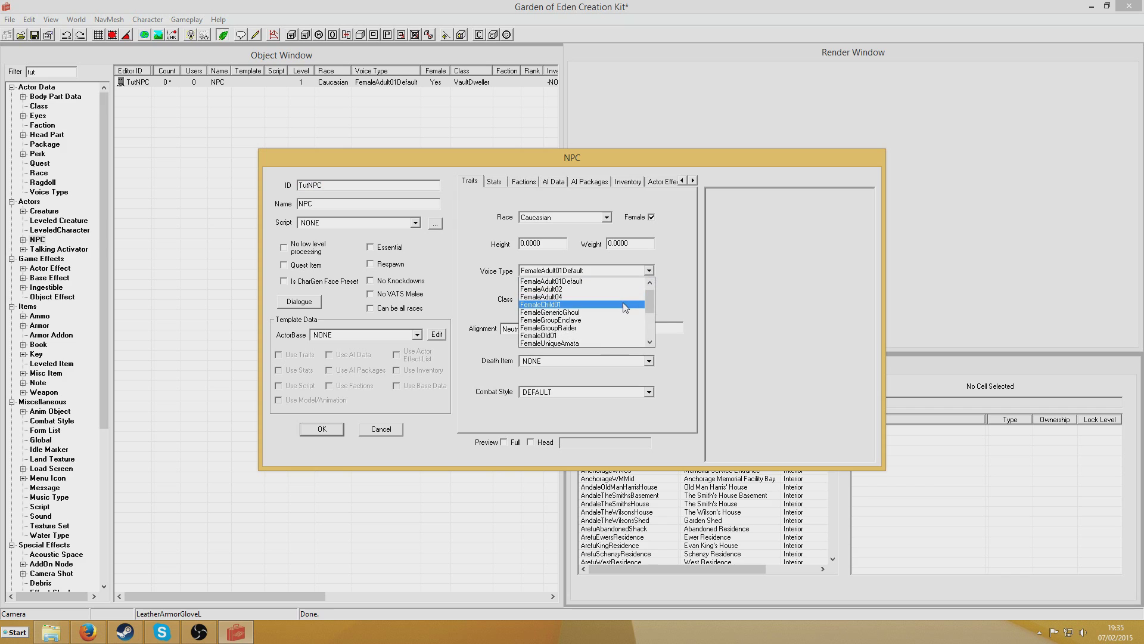
{"action": "key", "text": "t"}
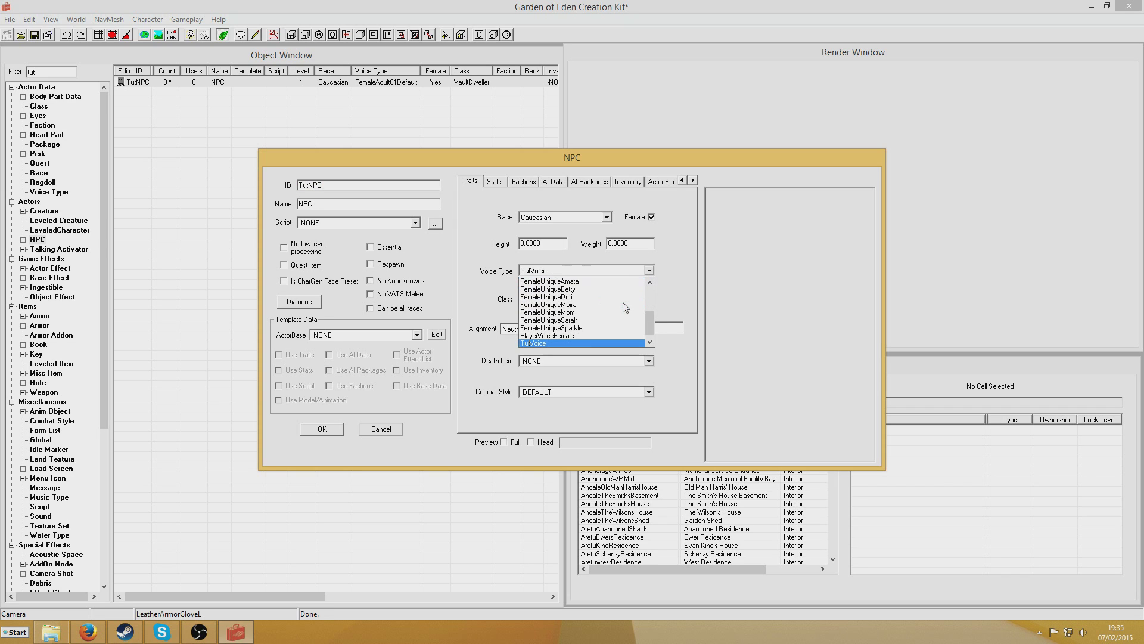
{"action": "left_click", "coordinate": [618, 351]}
{"action": "left_click", "coordinate": [330, 431]}
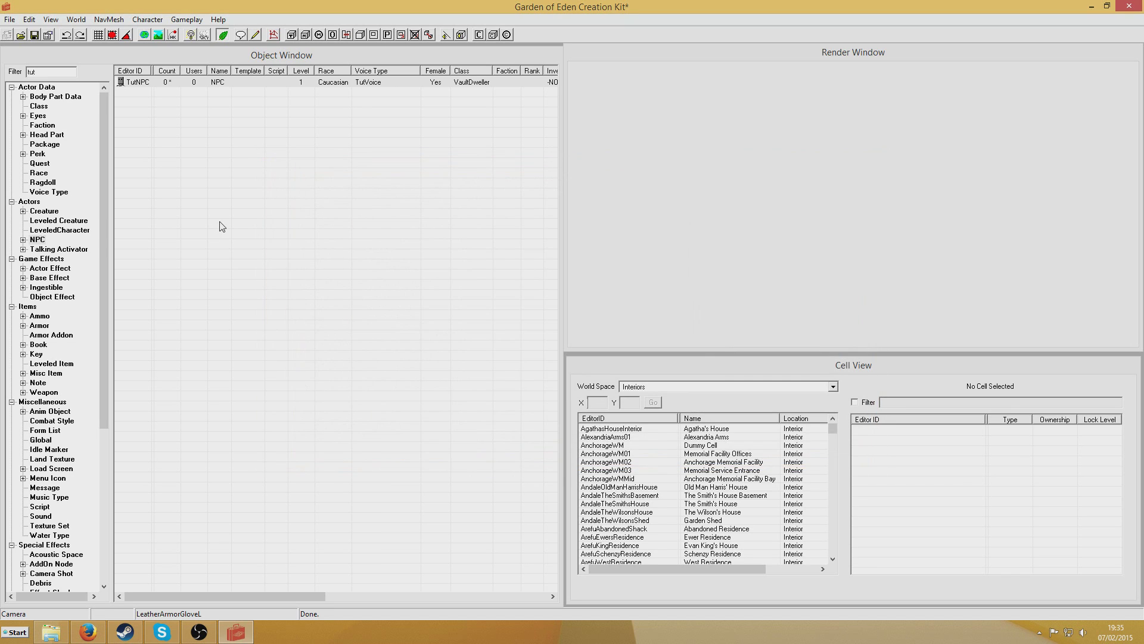
Create a quest with the ID TutQuest, name Tutorial Quest and priority 55, leaving Start Game Enabled off.
{"action": "left_click", "coordinate": [39, 163]}
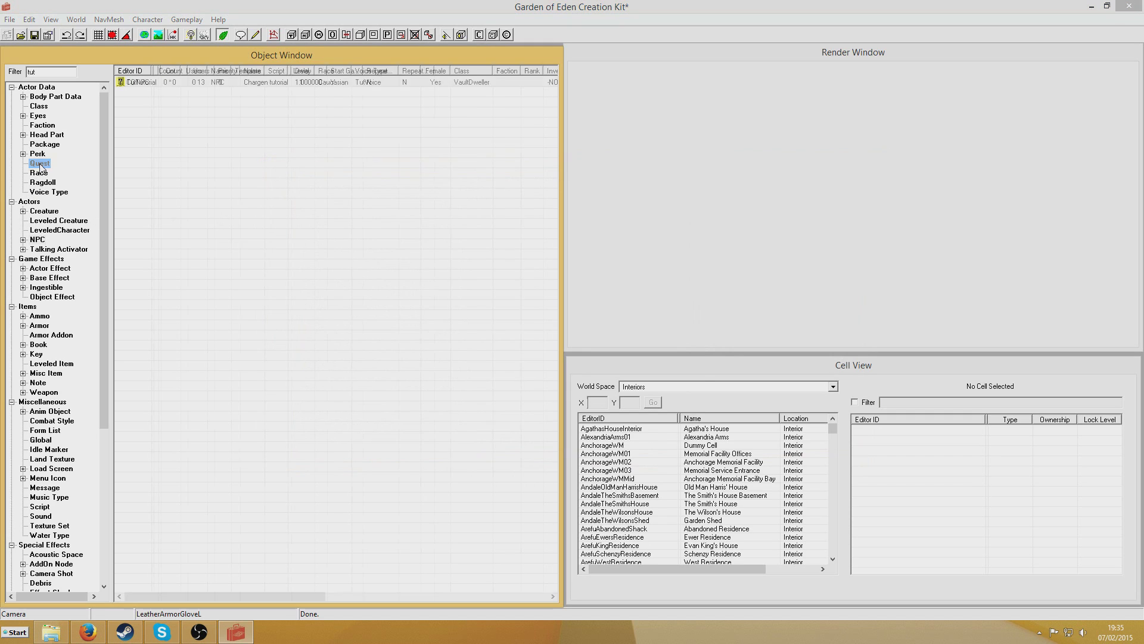
{"action": "right_click", "coordinate": [224, 135]}
{"action": "left_click", "coordinate": [249, 146]}
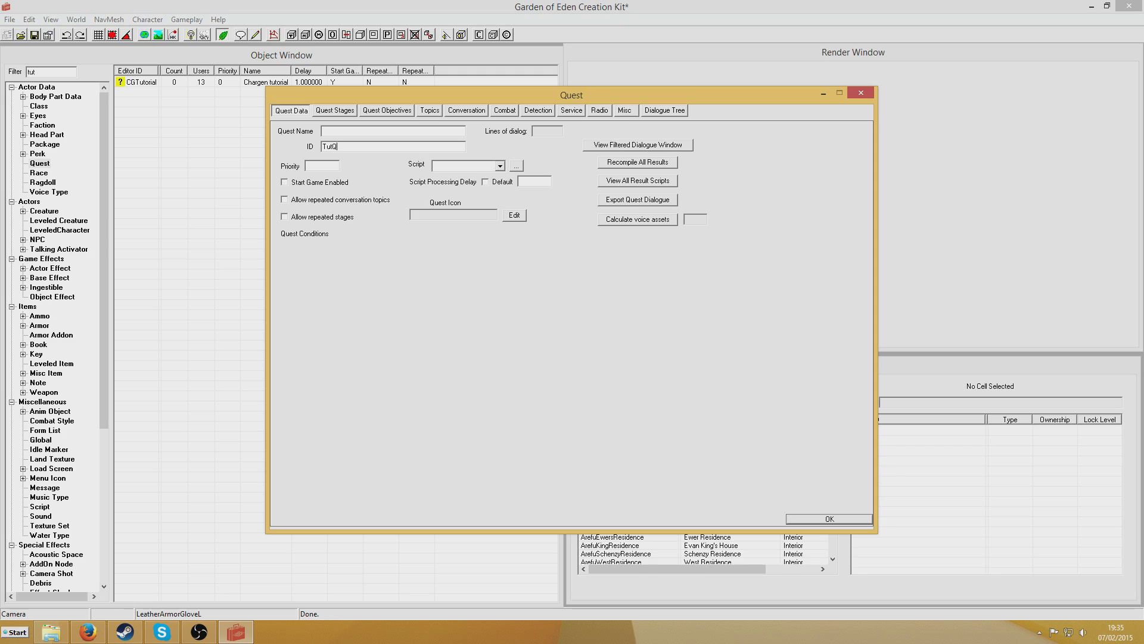
{"action": "left_click", "coordinate": [329, 134]}
{"action": "type", "text": "Tutorial Quest"}
{"action": "left_click", "coordinate": [320, 167]}
{"action": "type", "text": "55"}
{"action": "left_click", "coordinate": [284, 183]}
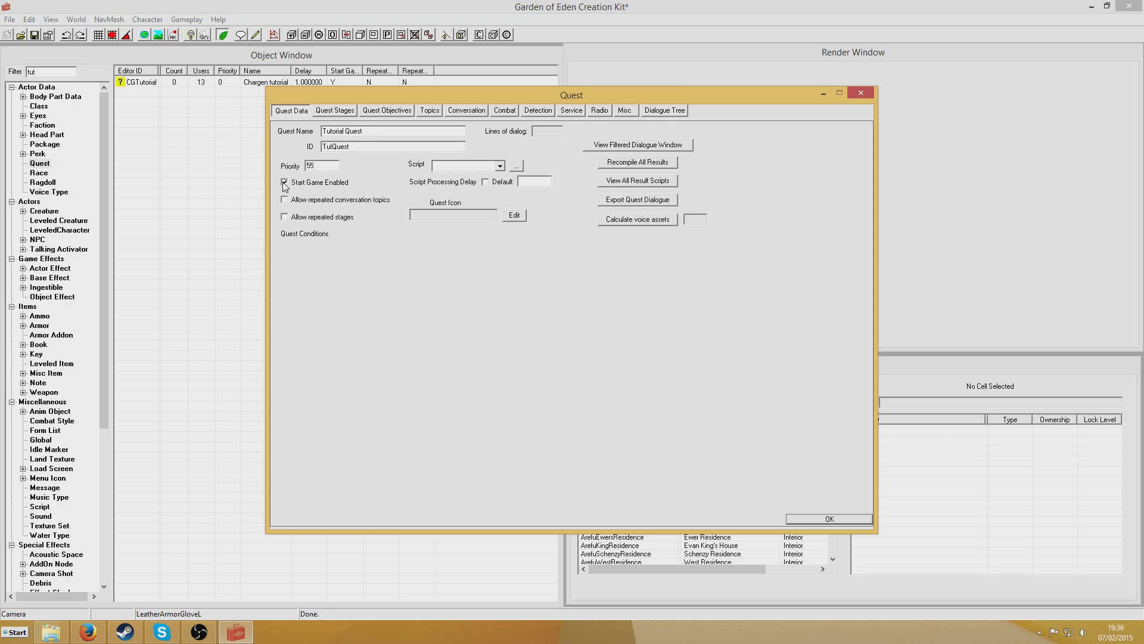
{"action": "left_click", "coordinate": [847, 520]}
Load the Springvale cell of the Wasteland world space into the render view.
{"action": "left_click", "coordinate": [834, 389]}
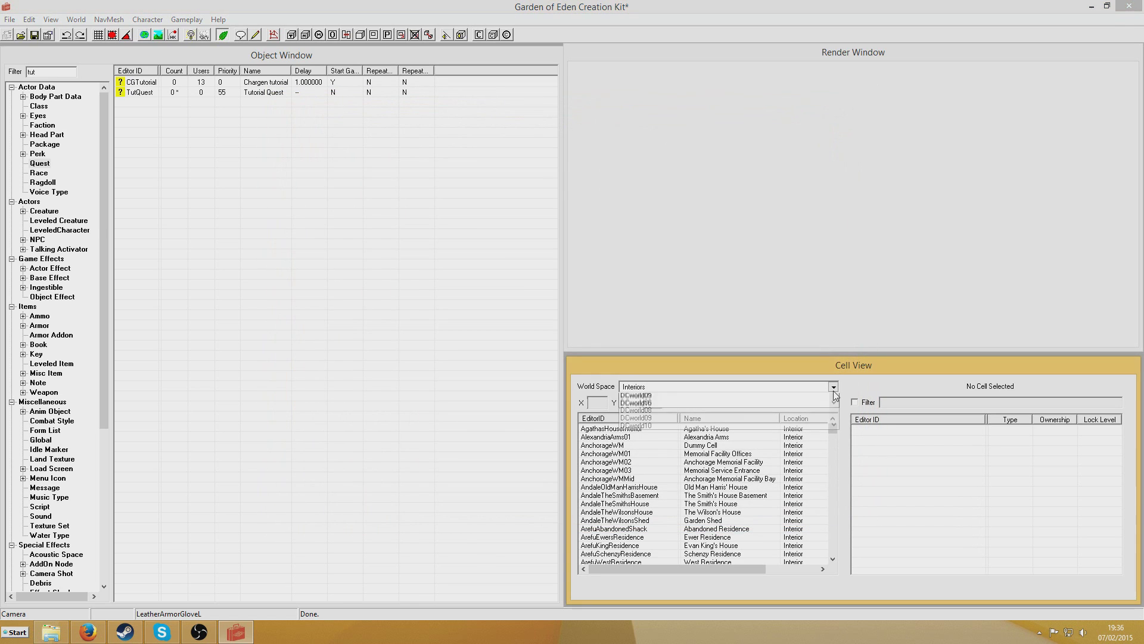
{"action": "scroll", "coordinate": [783, 453], "scroll_direction": "down", "scroll_amount": 5}
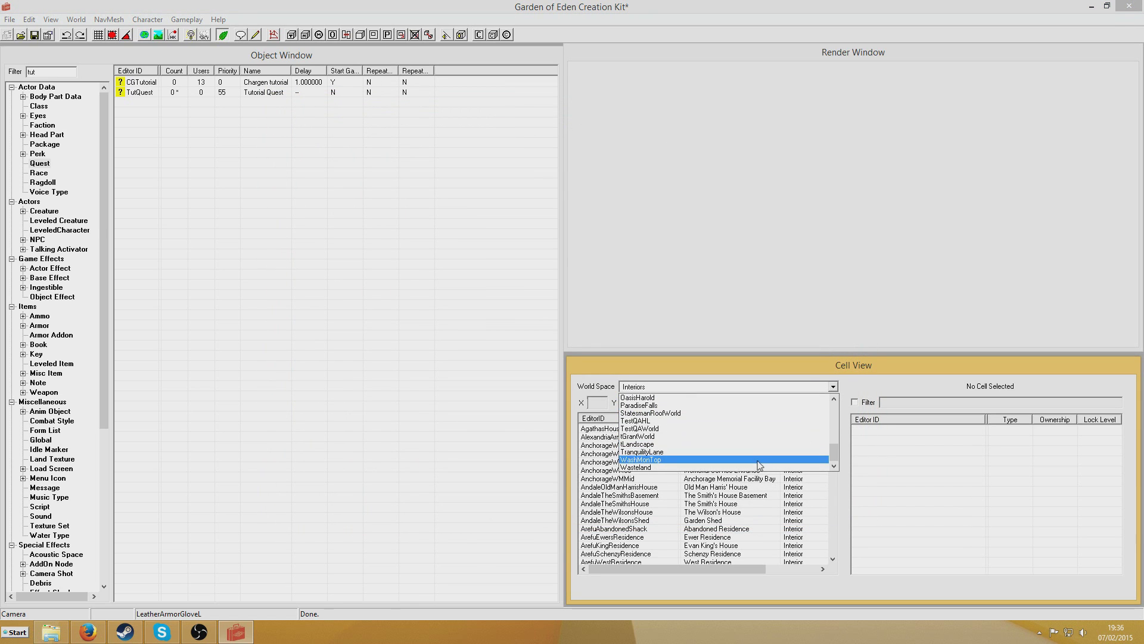
{"action": "left_click", "coordinate": [757, 468]}
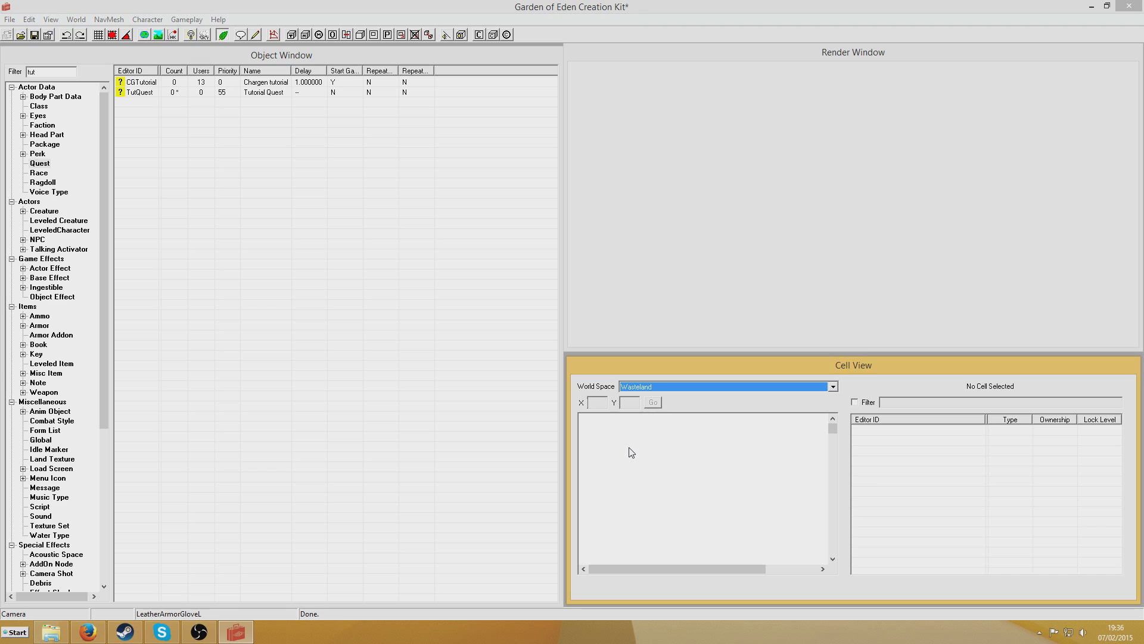
{"action": "left_click", "coordinate": [628, 446]}
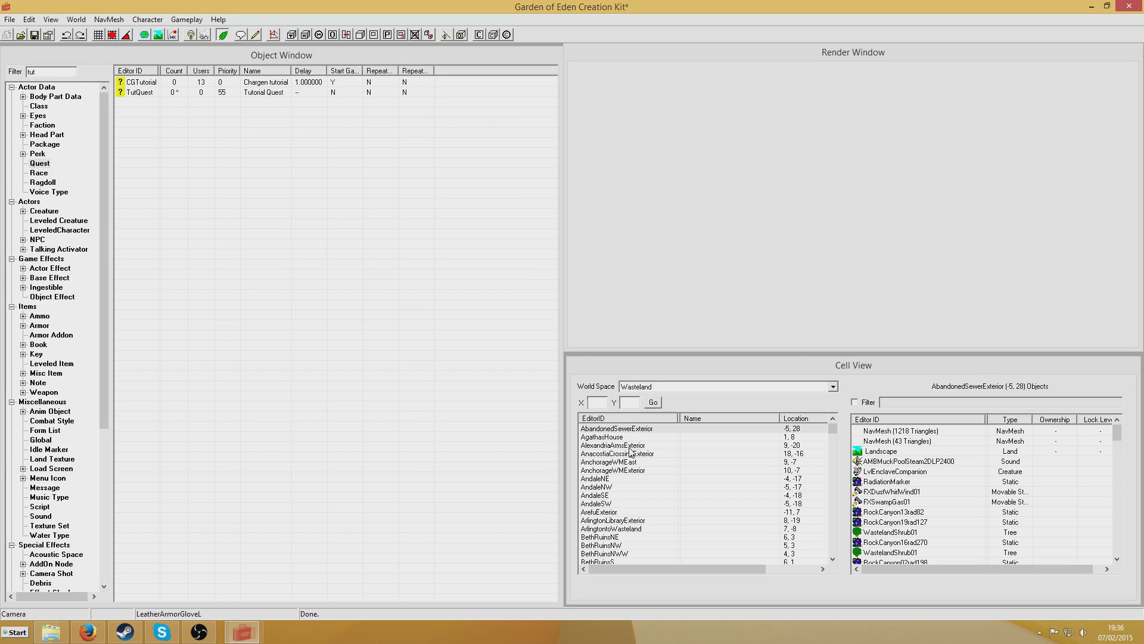
{"action": "type", "text": "sp"}
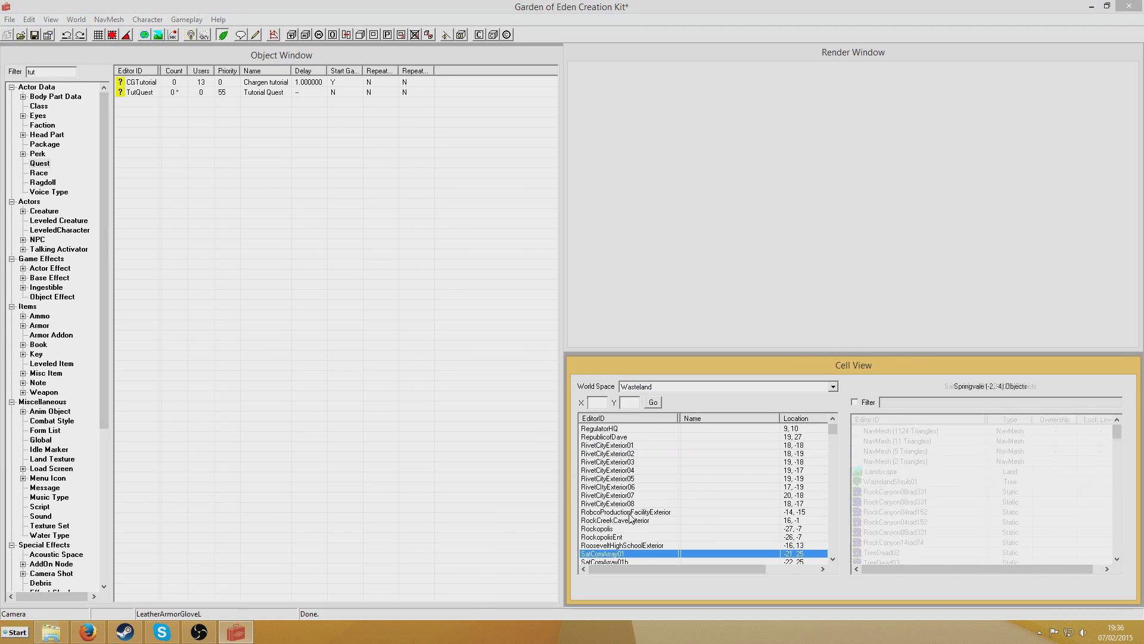
{"action": "double_click", "coordinate": [616, 554]}
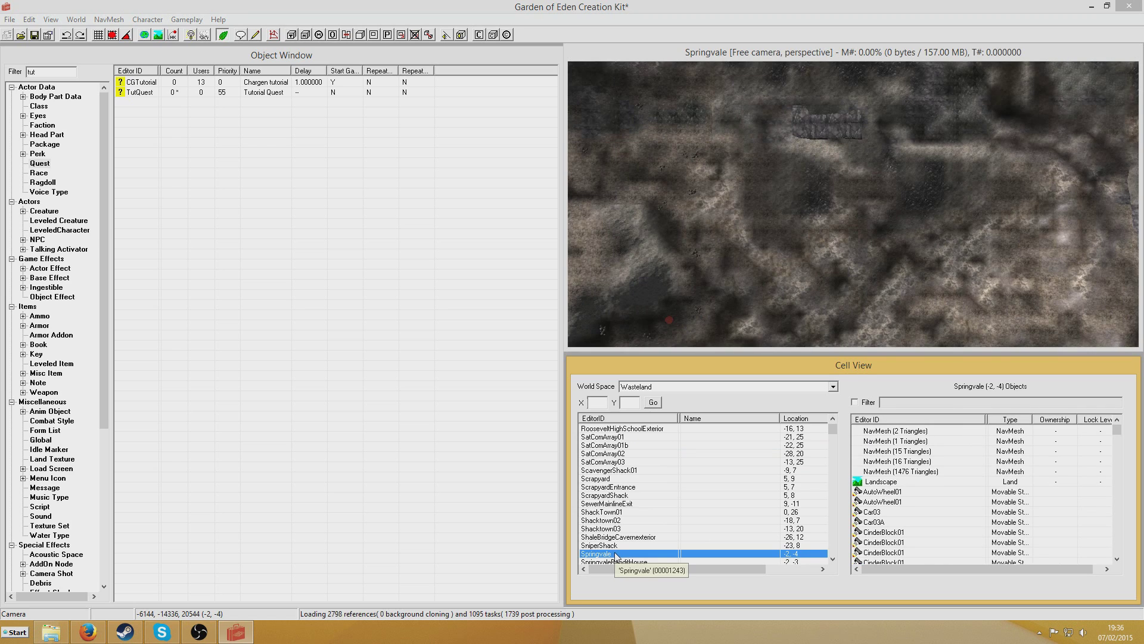
{"action": "left_click", "coordinate": [654, 379]}
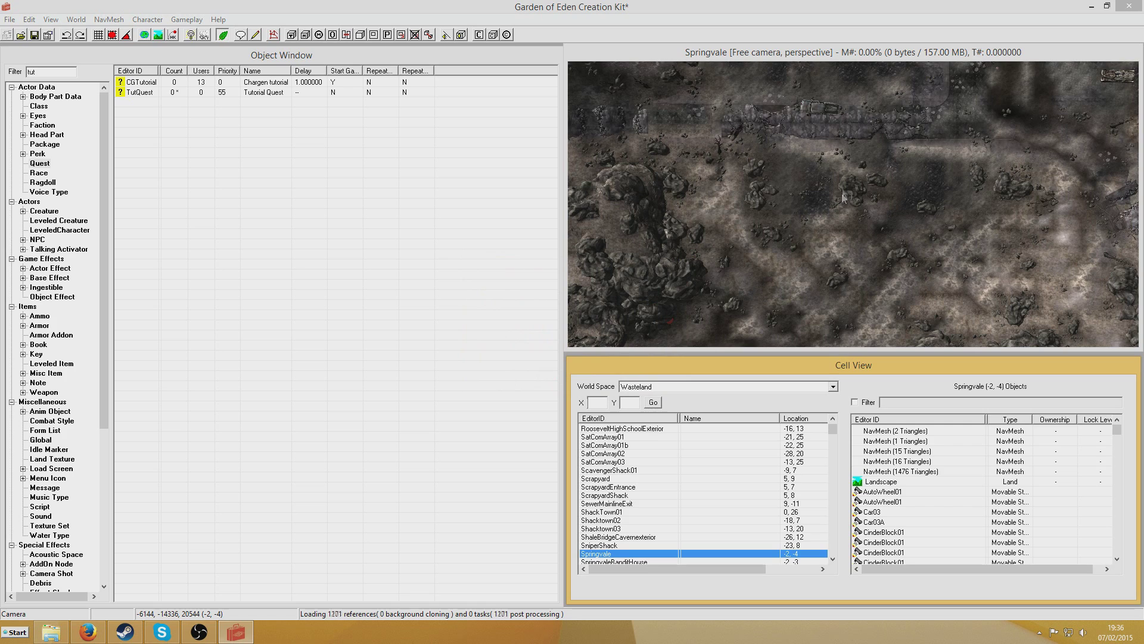
Place TutNPC on the cracked pavement beside the road in Springvale.
{"action": "left_click", "coordinate": [932, 138]}
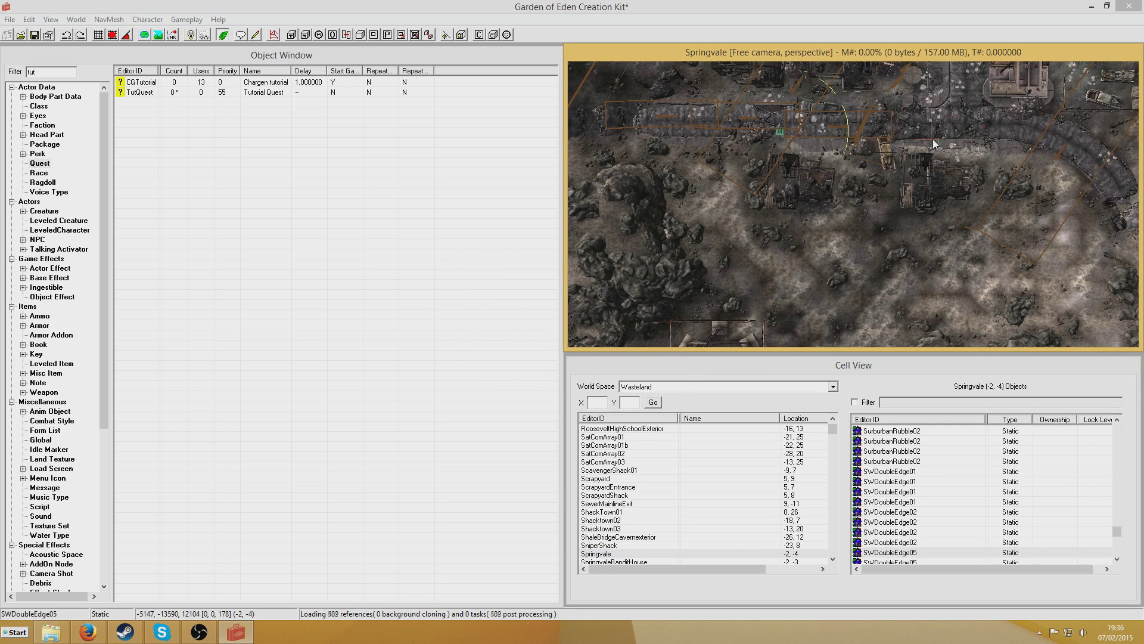
{"action": "scroll", "coordinate": [835, 230], "scroll_direction": "up", "scroll_amount": 10}
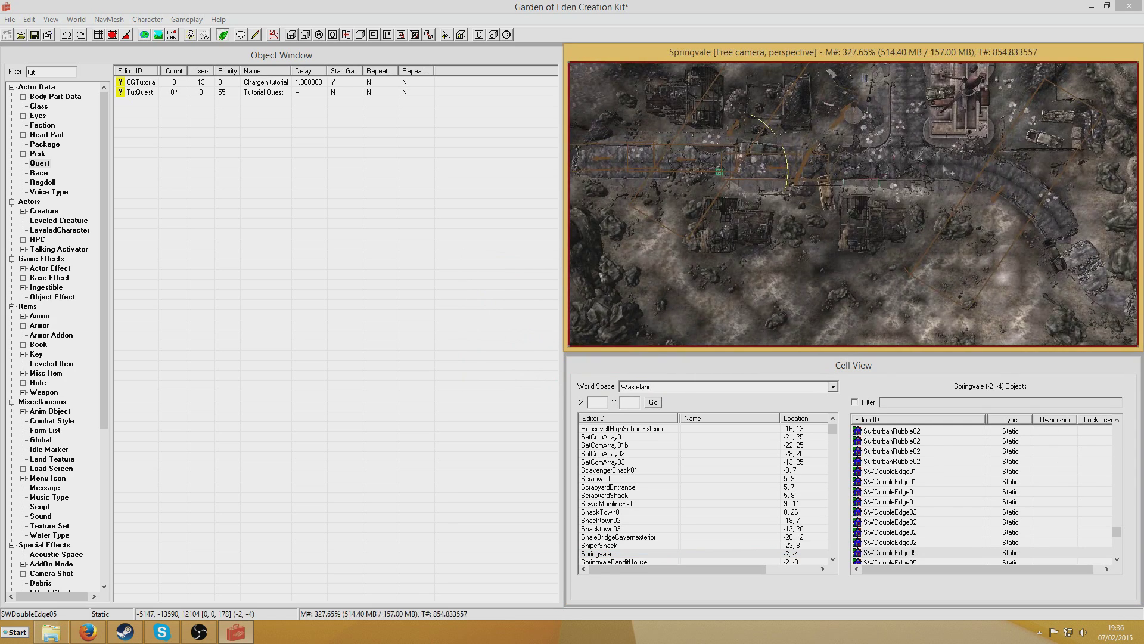
{"action": "scroll", "coordinate": [833, 227], "scroll_direction": "up", "scroll_amount": 10}
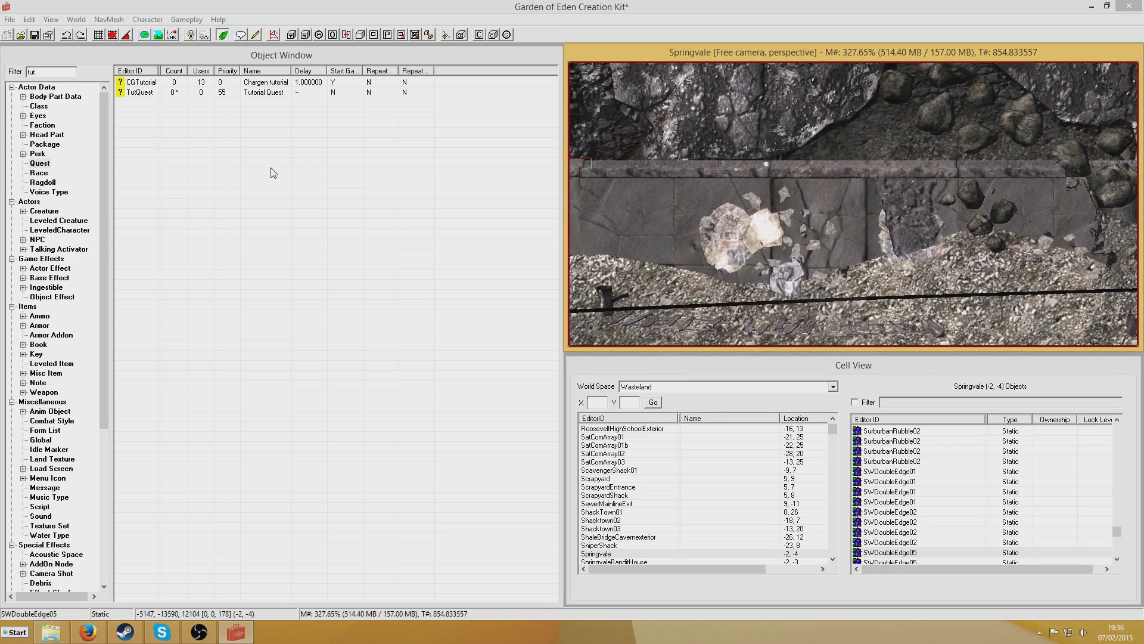
{"action": "left_click", "coordinate": [37, 239]}
{"action": "left_click_drag", "start_coordinate": [137, 82], "coordinate": [843, 204]}
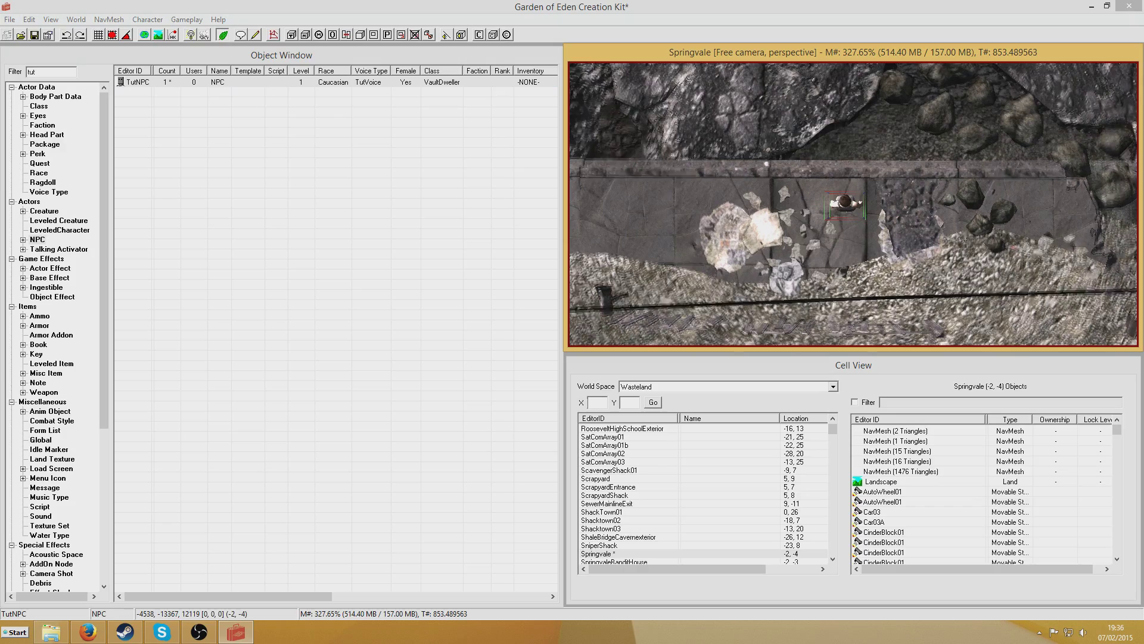
{"action": "middle_click_drag", "start_coordinate": [903, 252], "coordinate": [751, 179], "text": "shift"}
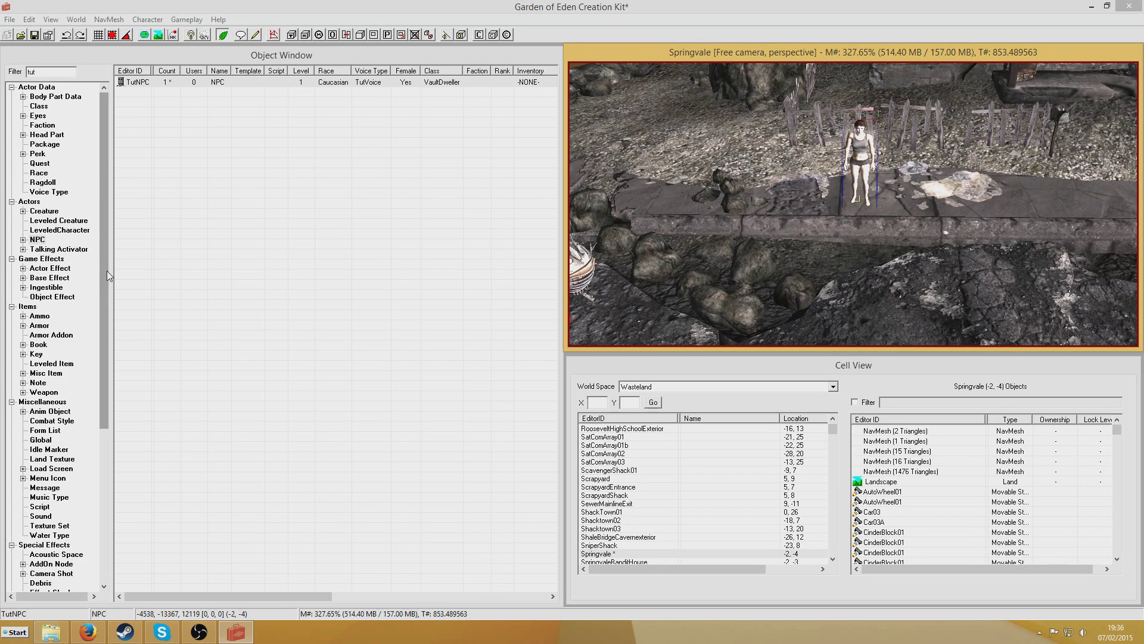
Filter the misc items with "nuk" and place a NukaColaBottle in the street near TutNPC.
{"action": "left_click_drag", "start_coordinate": [106, 271], "coordinate": [103, 287]}
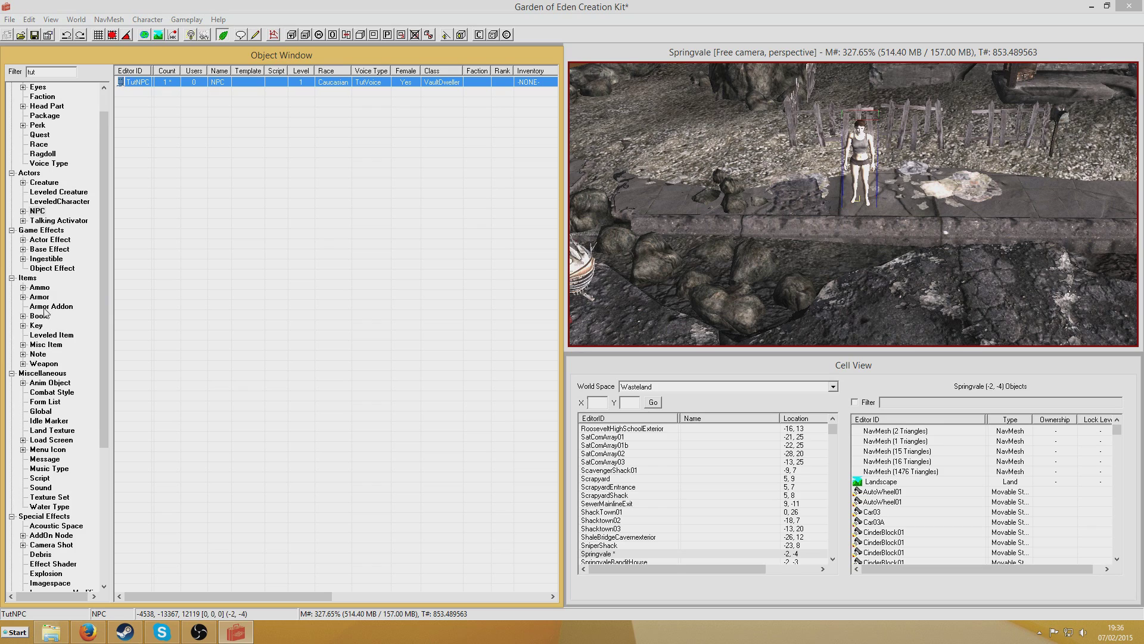
{"action": "left_click", "coordinate": [42, 346]}
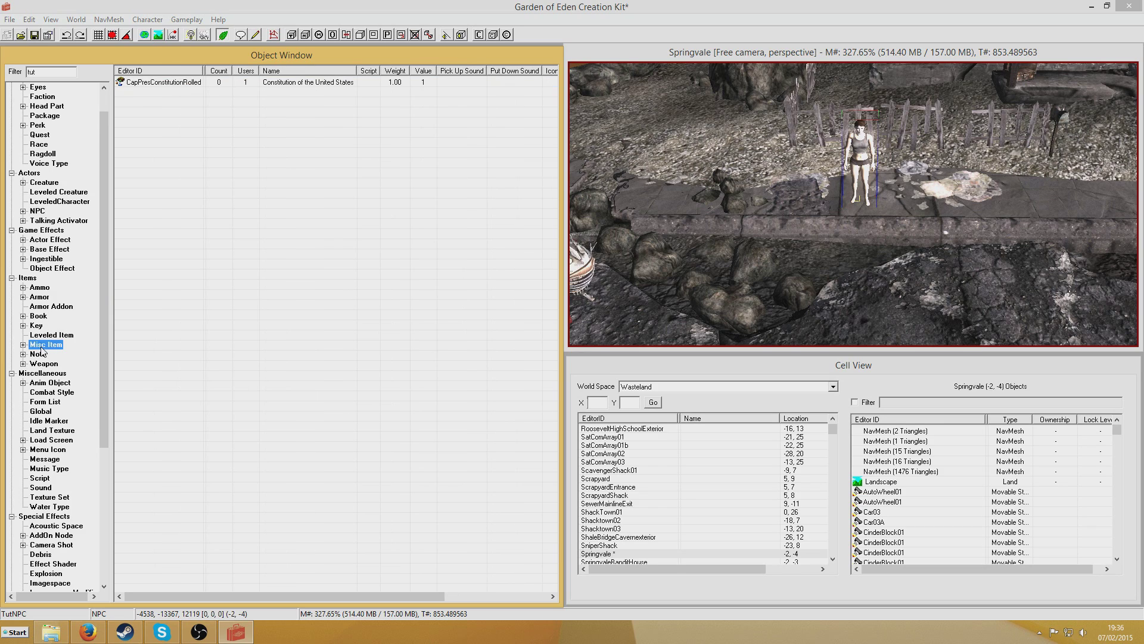
{"action": "double_click", "coordinate": [31, 71]}
{"action": "type", "text": "nuk"}
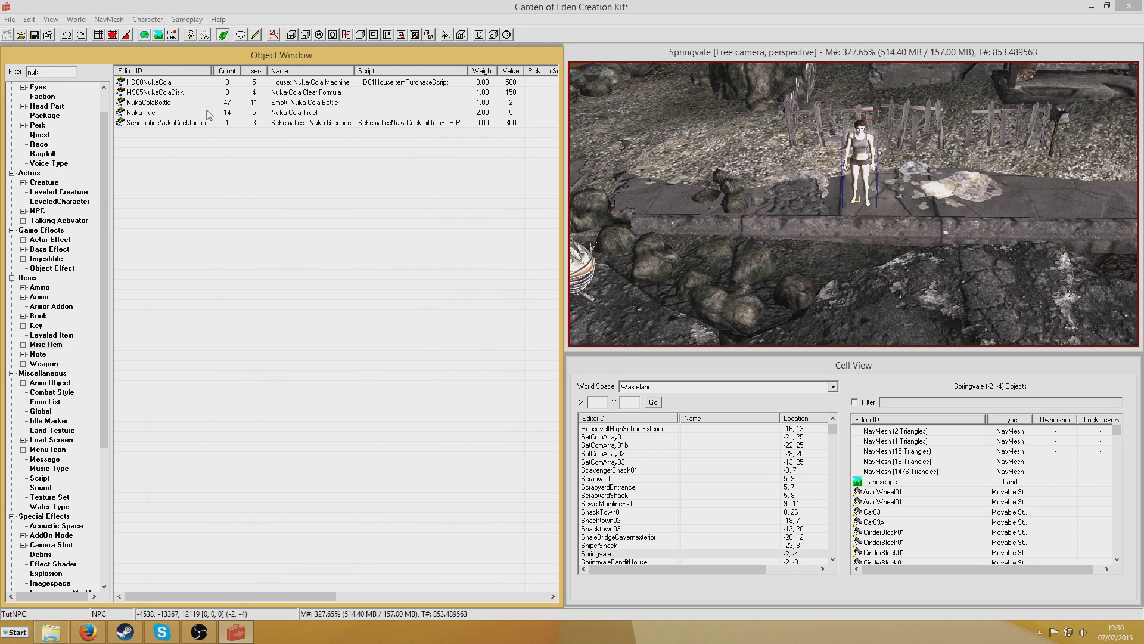
{"action": "left_click", "coordinate": [175, 102]}
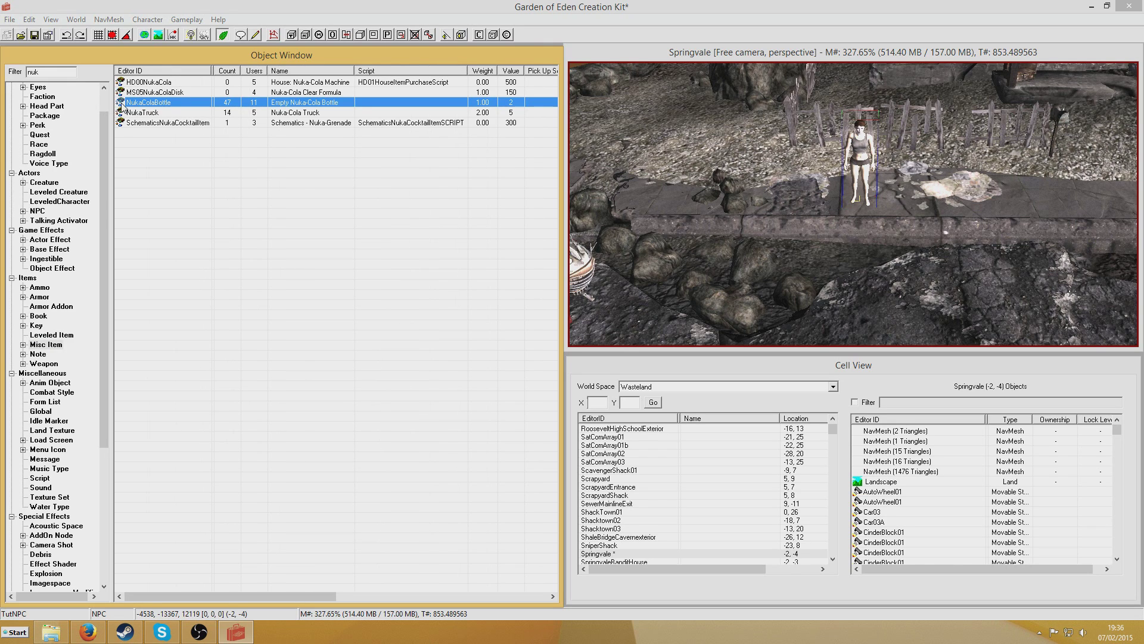
{"action": "left_click_drag", "start_coordinate": [122, 103], "coordinate": [776, 256]}
{"action": "scroll", "coordinate": [778, 241], "scroll_direction": "down", "scroll_amount": 3}
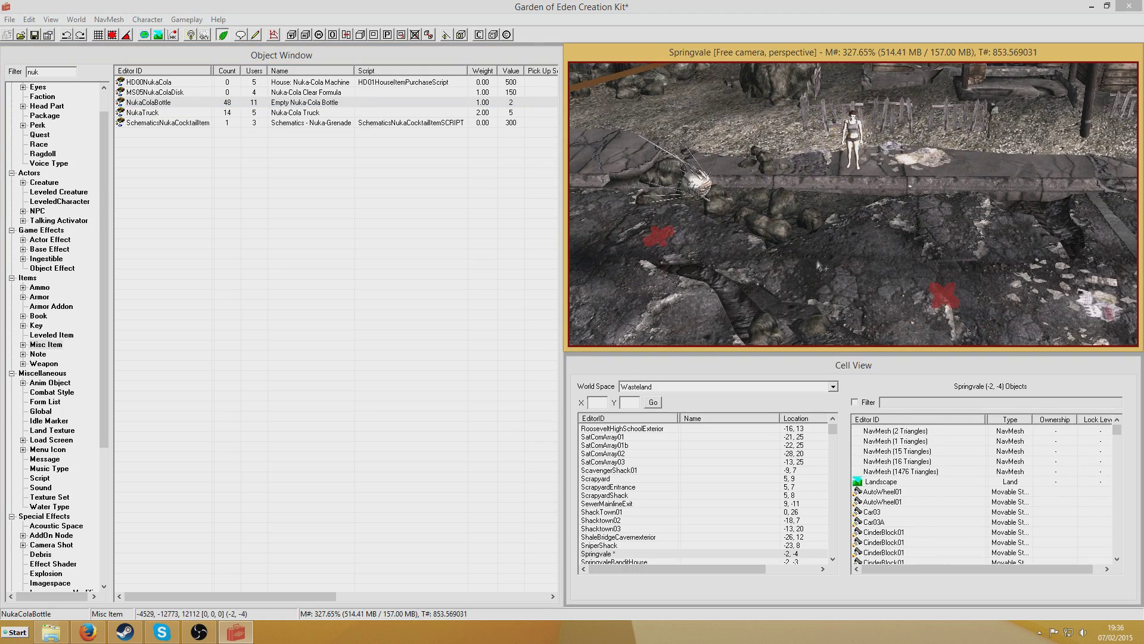
Duplicate the placed Nuka-Cola bottle until five bottles stand grouped together in the Springvale street.
{"action": "scroll", "coordinate": [820, 266], "scroll_direction": "up", "scroll_amount": 5}
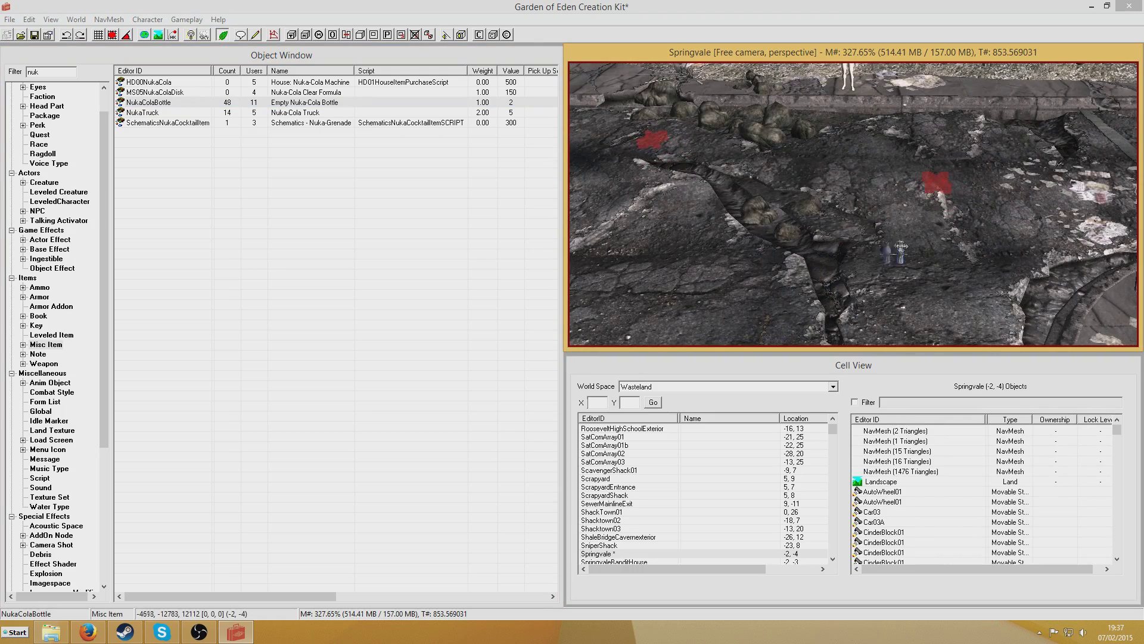
{"action": "scroll", "coordinate": [944, 256], "scroll_direction": "down", "scroll_amount": 2}
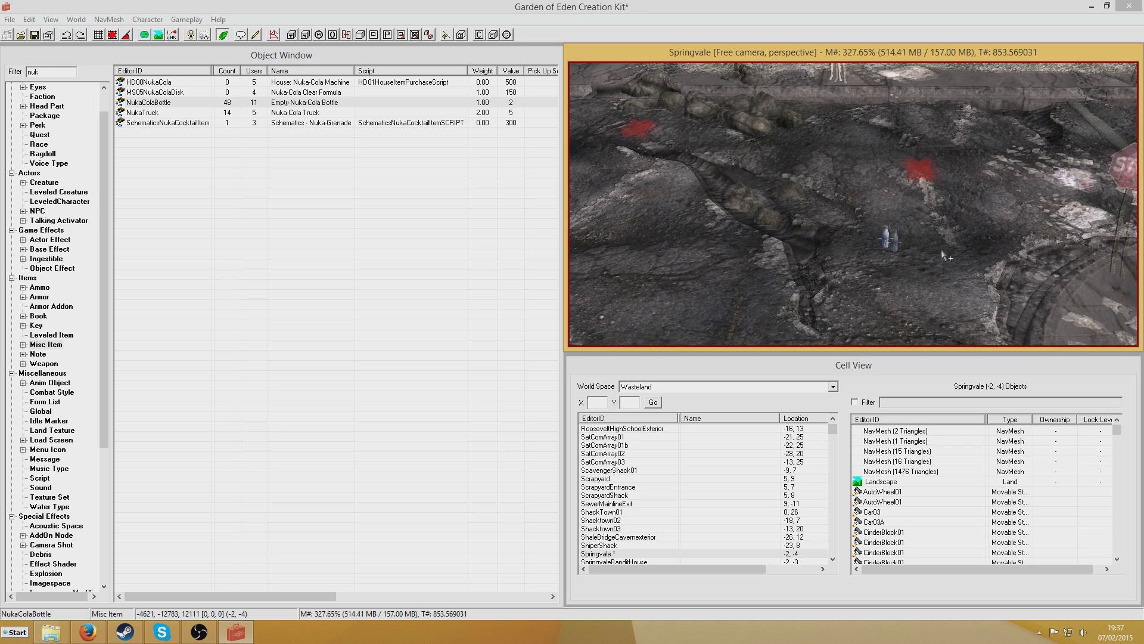
{"action": "scroll", "coordinate": [942, 255], "scroll_direction": "up", "scroll_amount": 4}
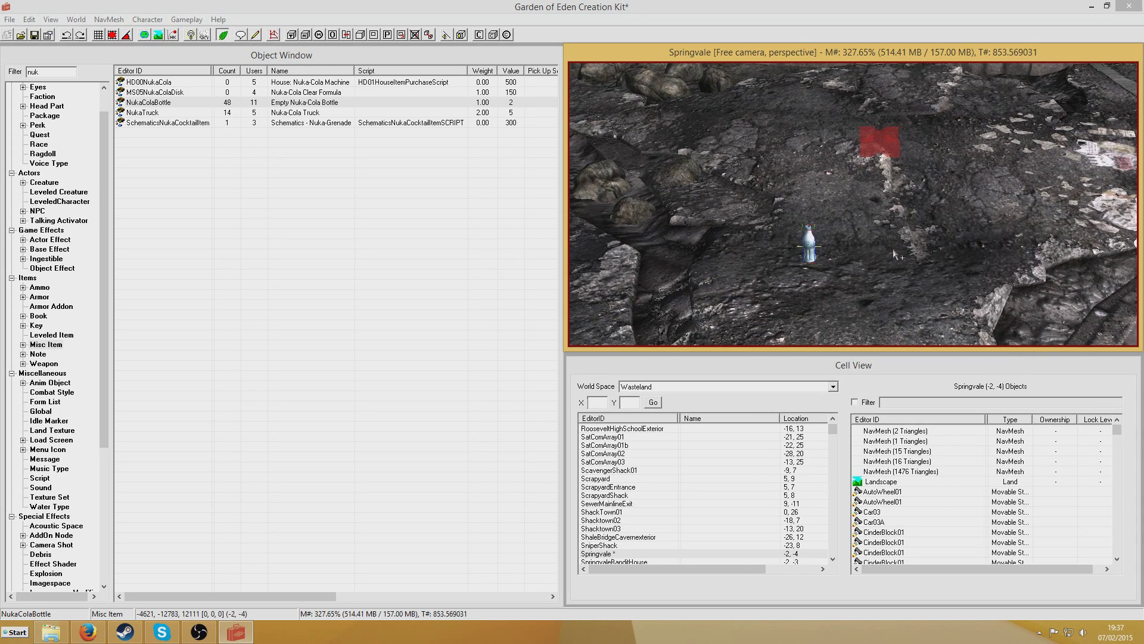
{"action": "key", "text": "ctrl+d"}
{"action": "left_click_drag", "start_coordinate": [809, 244], "coordinate": [819, 190]}
{"action": "key", "text": "ctrl+d"}
{"action": "key", "text": "ctrl+d"}
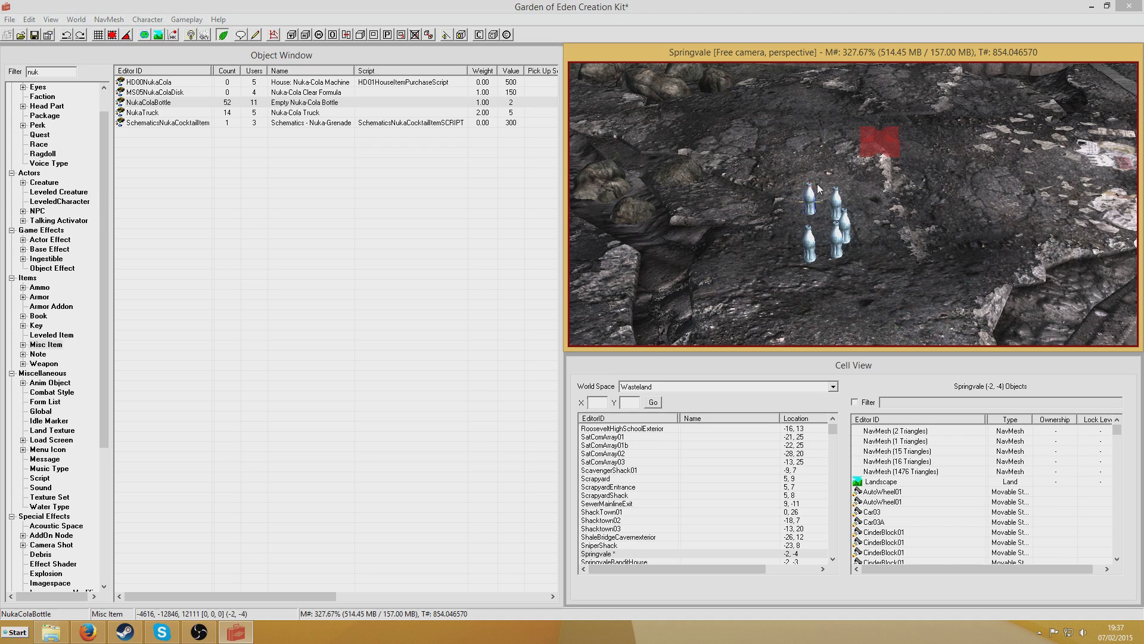
Filter the quests with "tut" and open the quest stages of TutQuest.
{"action": "left_click", "coordinate": [39, 134]}
{"action": "double_click", "coordinate": [33, 72]}
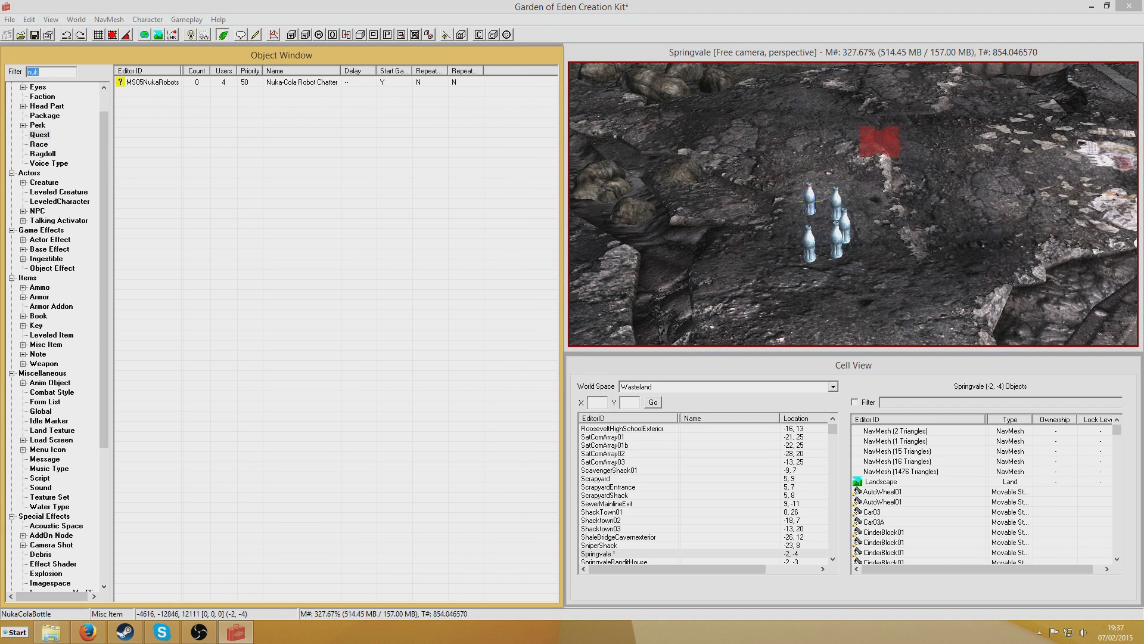
{"action": "type", "text": "tut"}
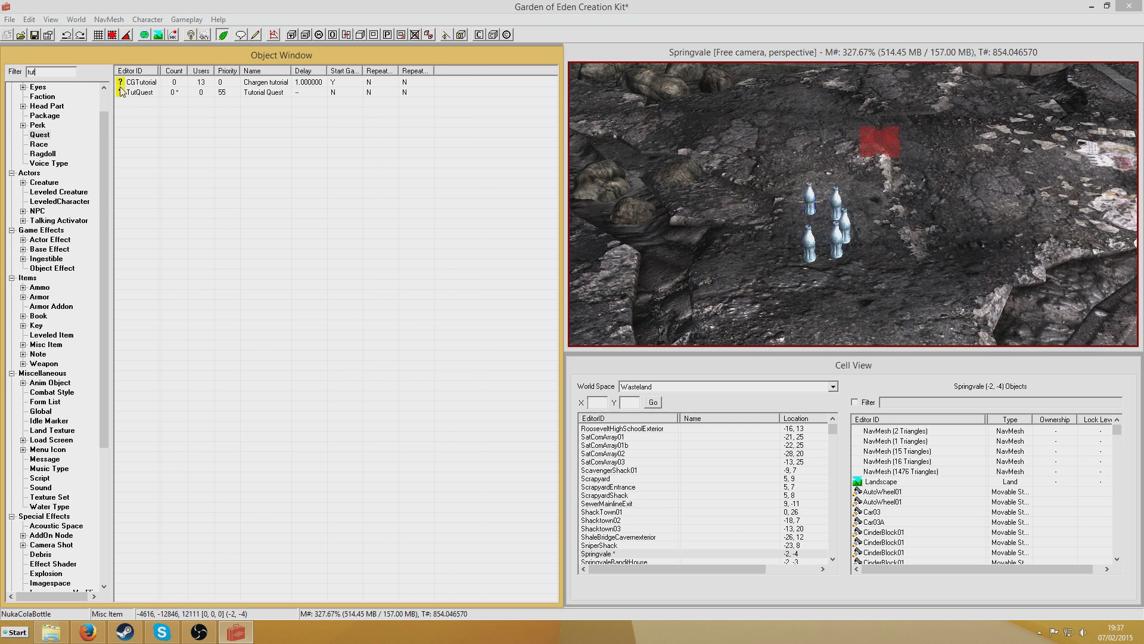
{"action": "double_click", "coordinate": [141, 93]}
{"action": "left_click", "coordinate": [335, 110]}
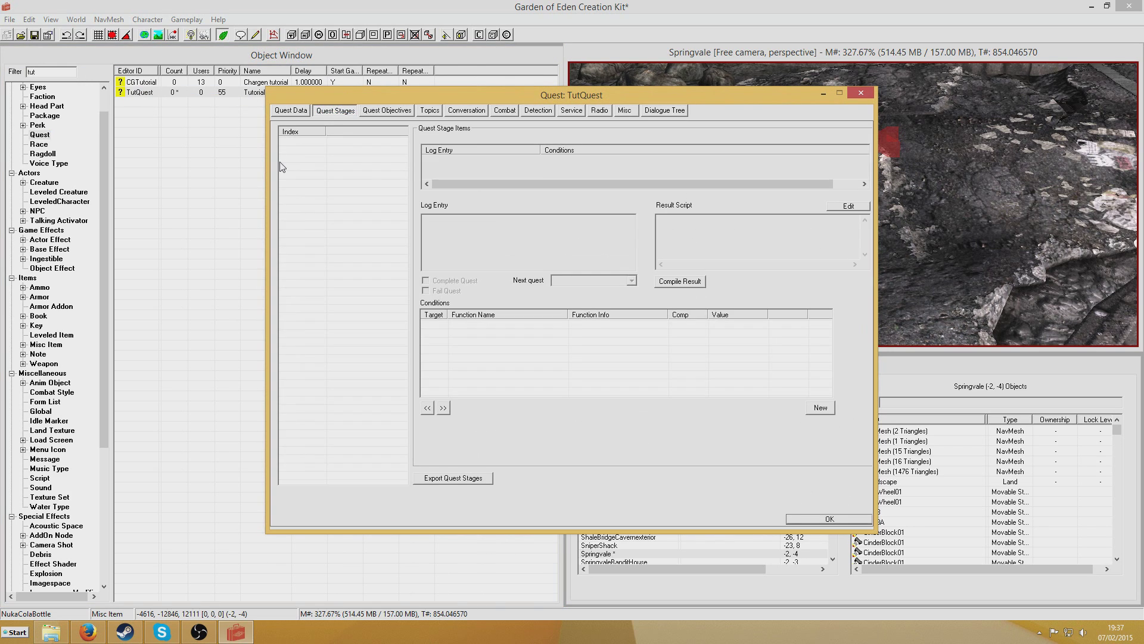
Add quest stage 10 with an empty log entry and compile its result script "SetObjectiveDisplayed TutQuest 10 1".
{"action": "right_click", "coordinate": [299, 157]}
{"action": "left_click", "coordinate": [326, 157]}
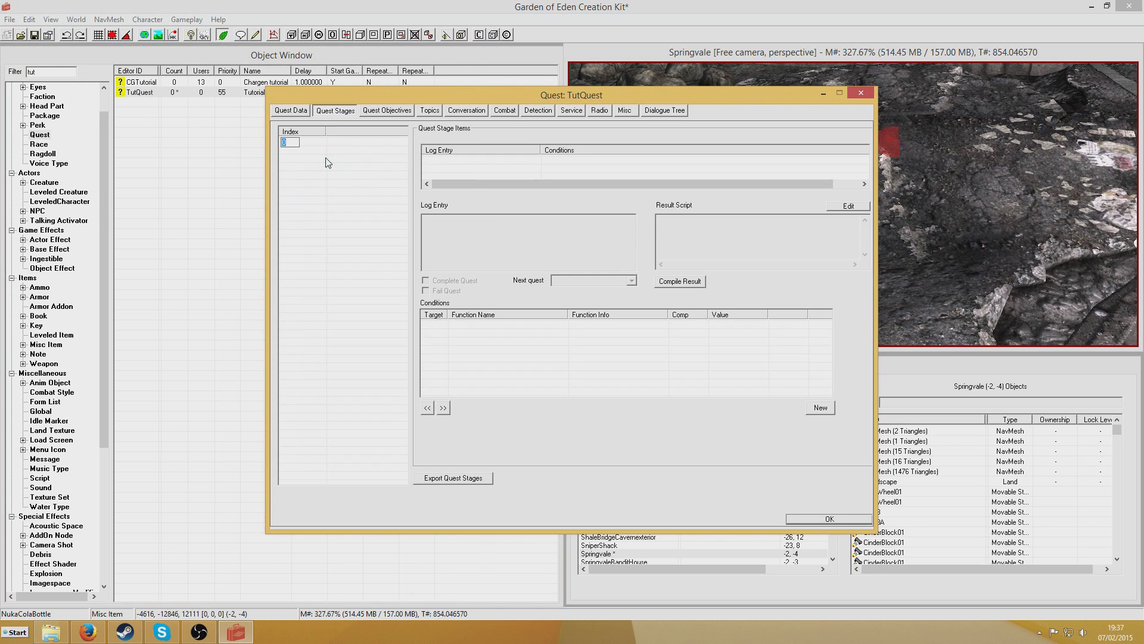
{"action": "type", "text": "0"}
{"action": "right_click", "coordinate": [468, 165]}
{"action": "left_click", "coordinate": [479, 171]}
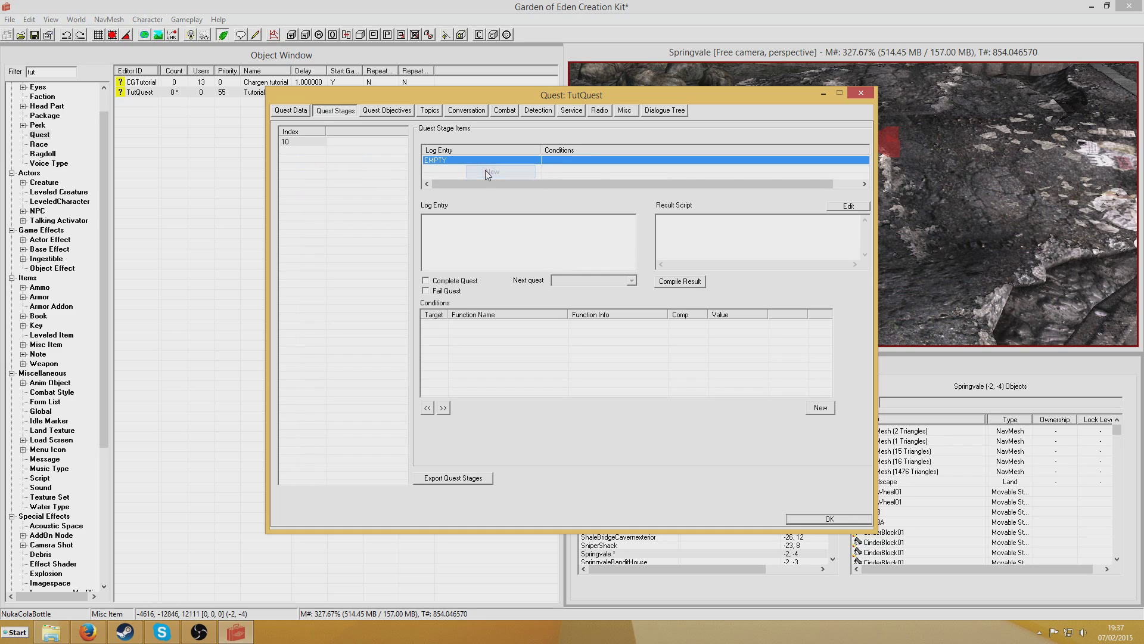
{"action": "left_click", "coordinate": [722, 219]}
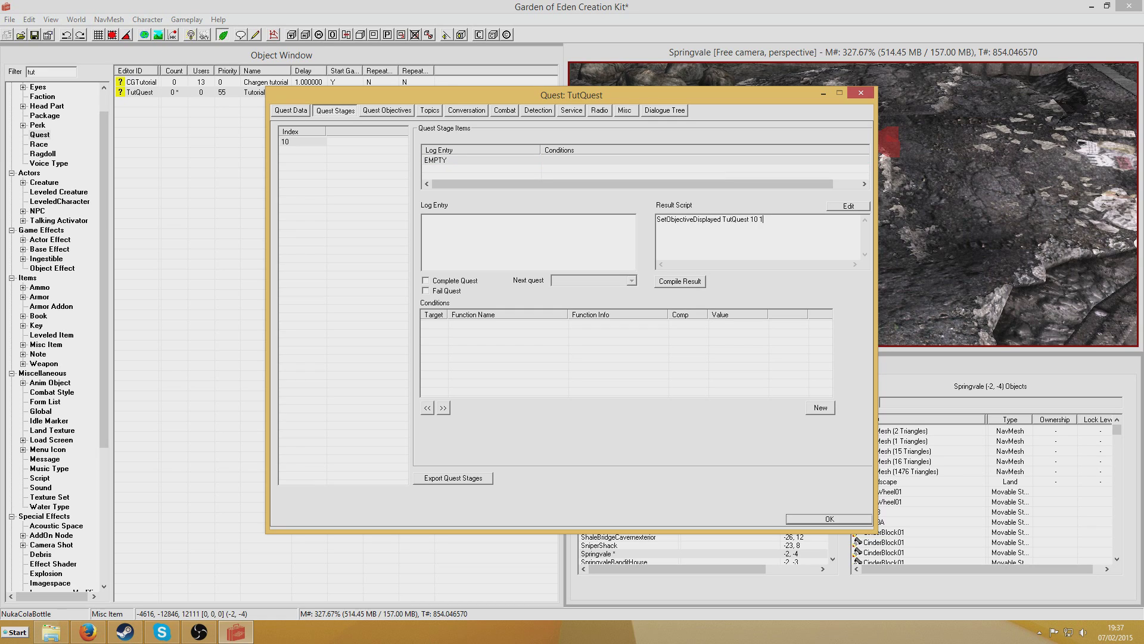
{"action": "left_click", "coordinate": [678, 283]}
Add quest stage 20 to TutQuest with a new empty log entry.
{"action": "right_click", "coordinate": [307, 157]}
{"action": "left_click", "coordinate": [339, 166]}
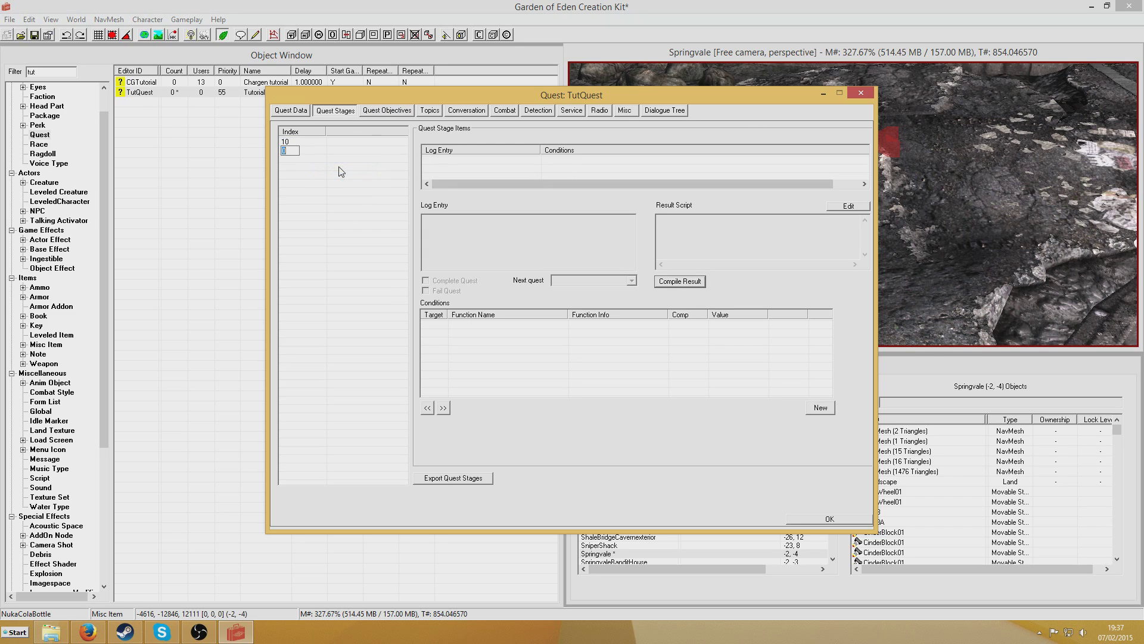
{"action": "type", "text": "20"}
{"action": "right_click", "coordinate": [465, 169]}
{"action": "left_click", "coordinate": [490, 173]}
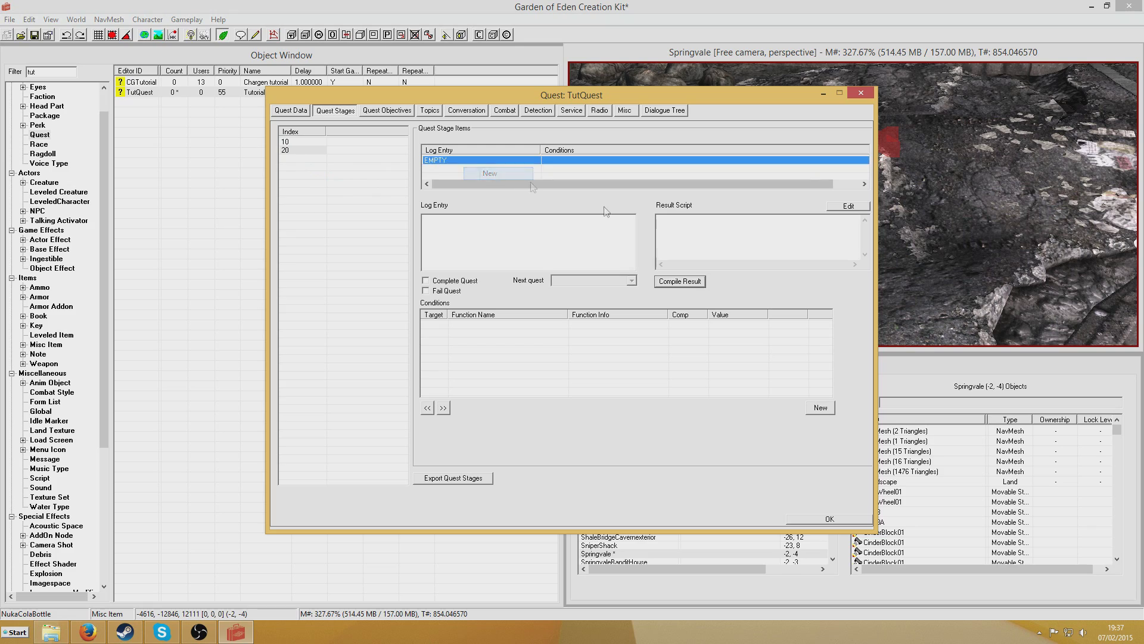
Write stage 20's result script with a SetObjective command for objective 10 and the line "RewardXP 200", and compile it.
{"action": "left_click", "coordinate": [698, 232]}
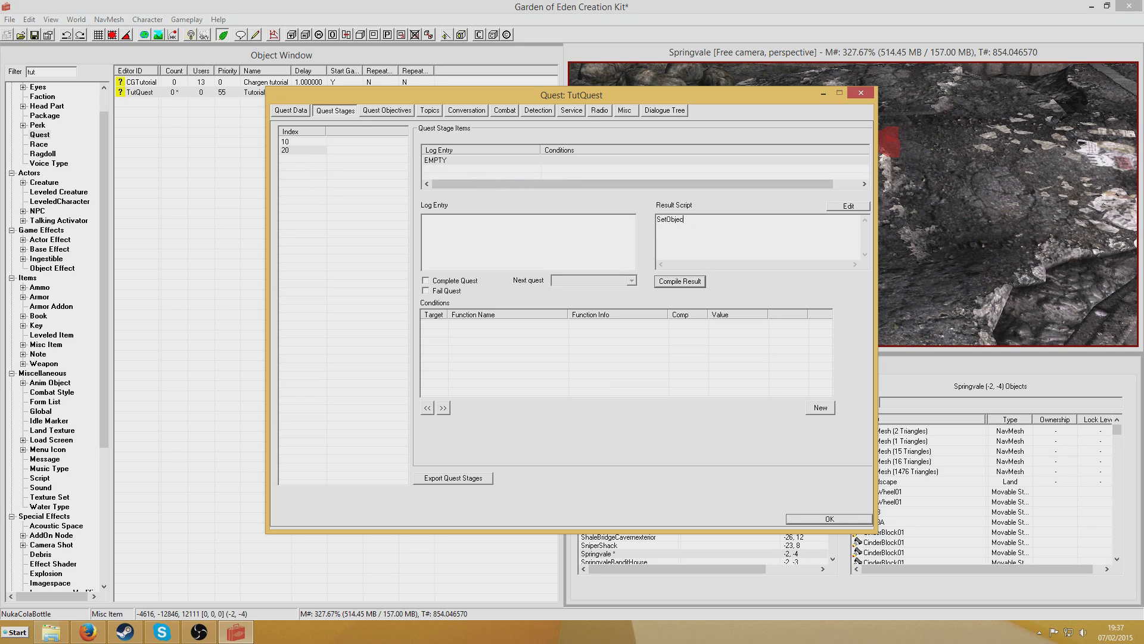
{"action": "type", "text": "eCouest"}
{"action": "key", "text": "BackSpace"}
{"action": "key", "text": "BackSpace"}
{"action": "type", "text": "10"}
{"action": "key", "text": "Return"}
{"action": "type", "text": "RewardXP 200"}
{"action": "left_click", "coordinate": [694, 280]}
Add a quest objective with index 10 and the display text "Bring five bottles to the npc".
{"action": "left_click", "coordinate": [393, 109]}
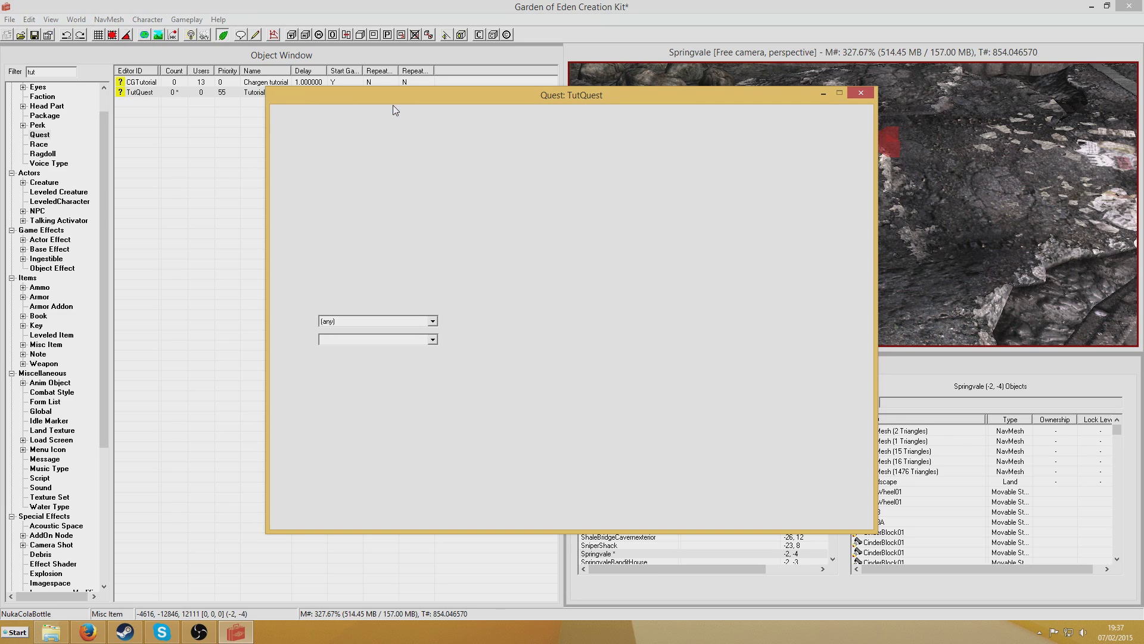
{"action": "right_click", "coordinate": [345, 154]}
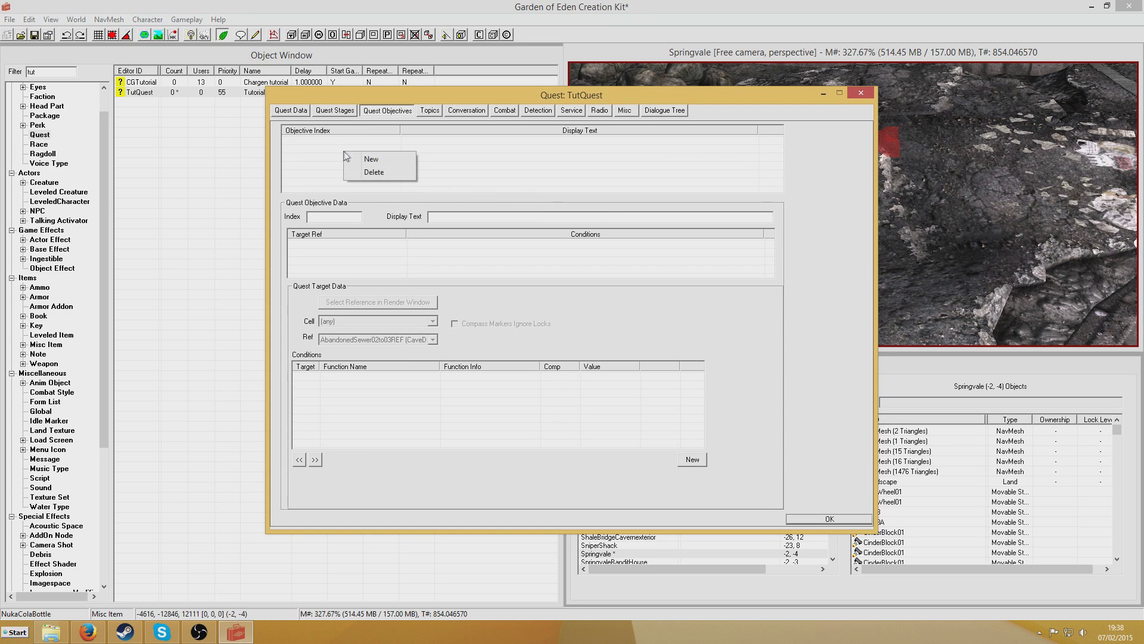
{"action": "left_click", "coordinate": [372, 159]}
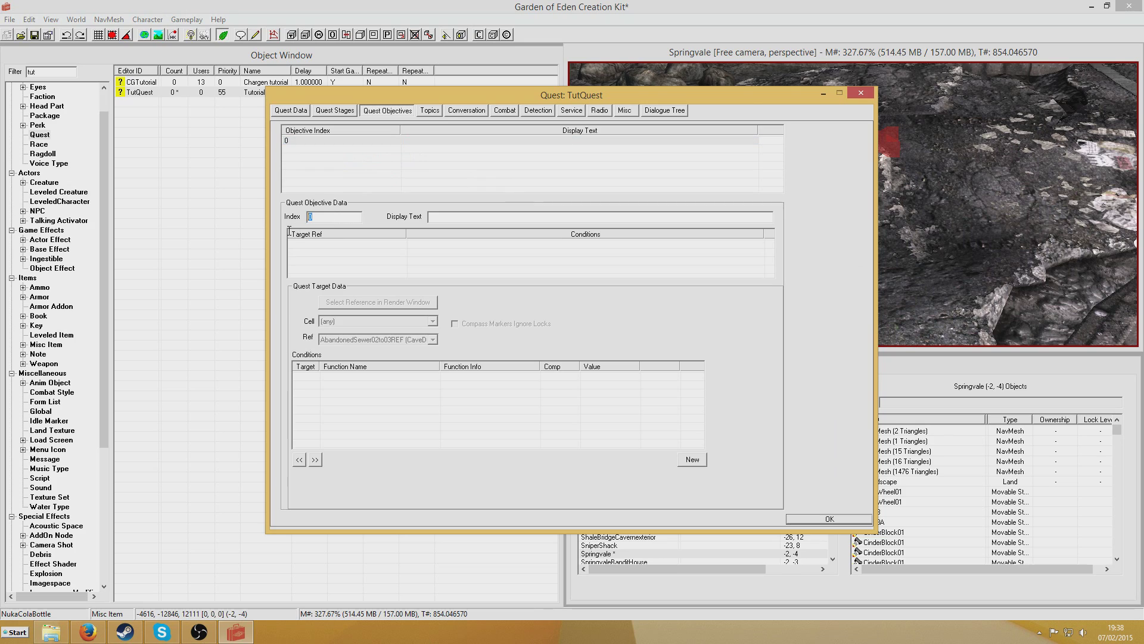
{"action": "type", "text": "10"}
{"action": "left_click", "coordinate": [454, 216]}
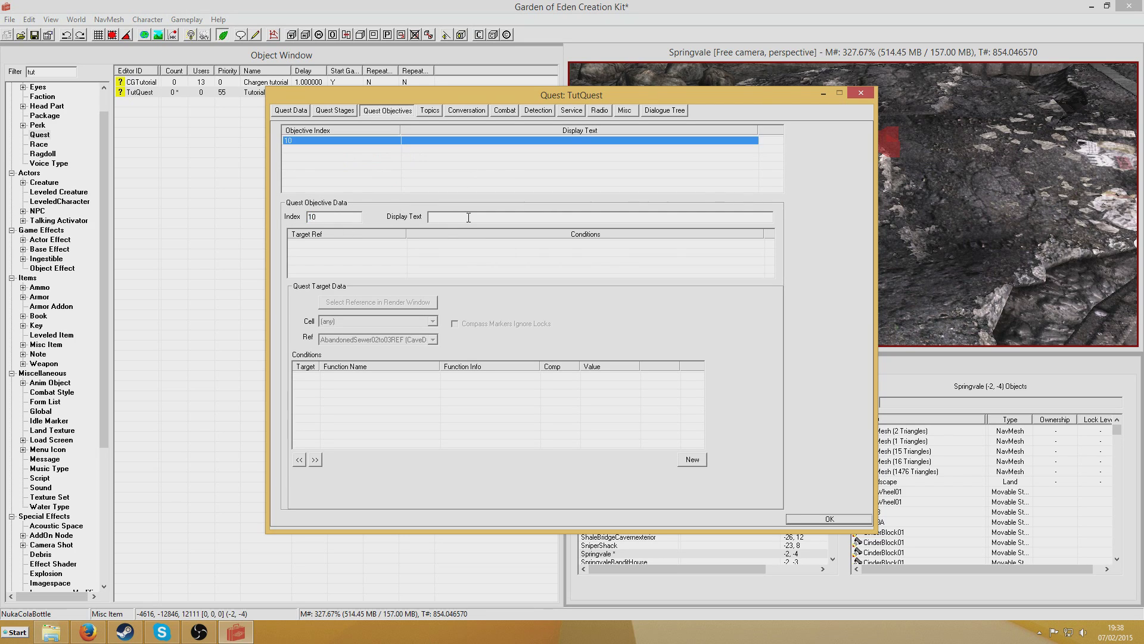
{"action": "left_click", "coordinate": [445, 218]}
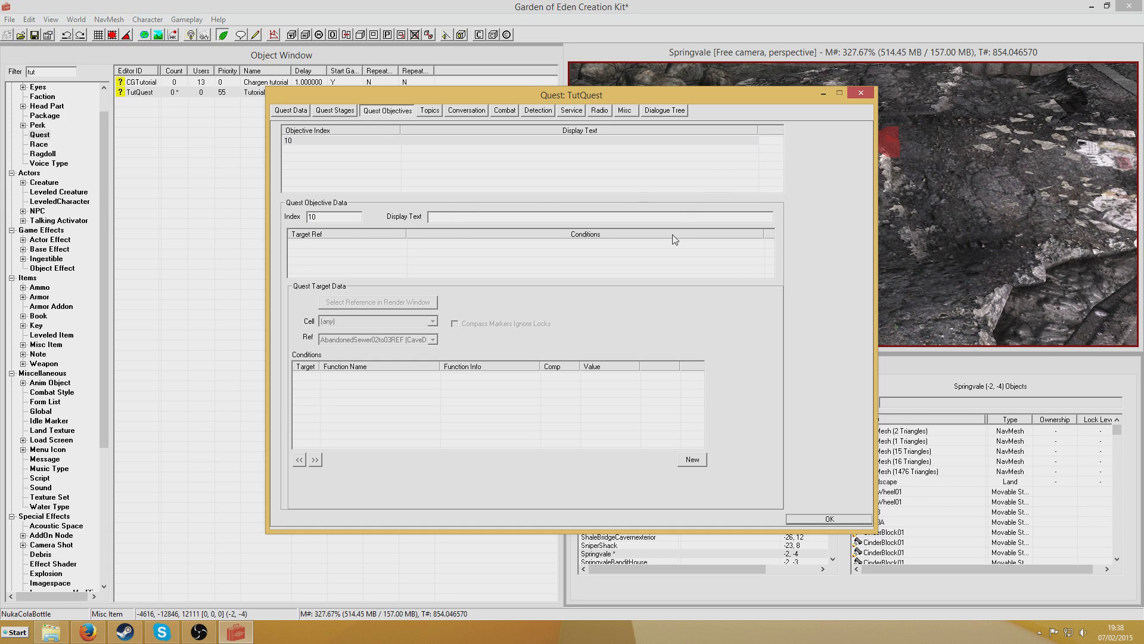
{"action": "type", "text": "Bring five bottles to the npc"}
Add the existing GREETING topic to TutQuest's dialogue topics.
{"action": "left_click", "coordinate": [430, 111]}
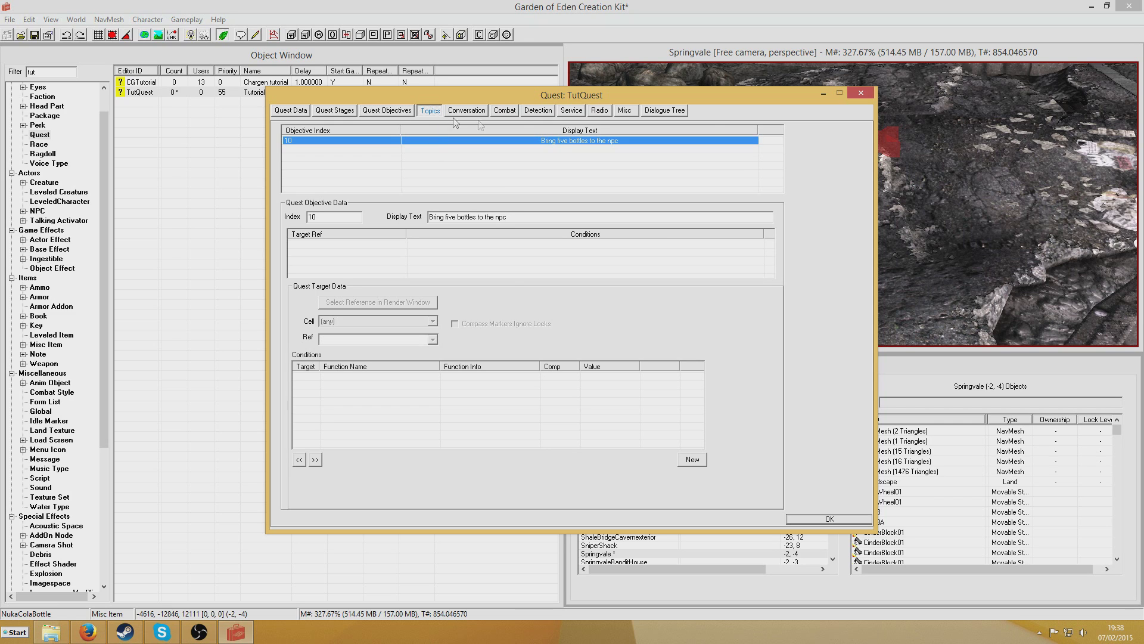
{"action": "right_click", "coordinate": [322, 164]}
{"action": "left_click", "coordinate": [335, 169]}
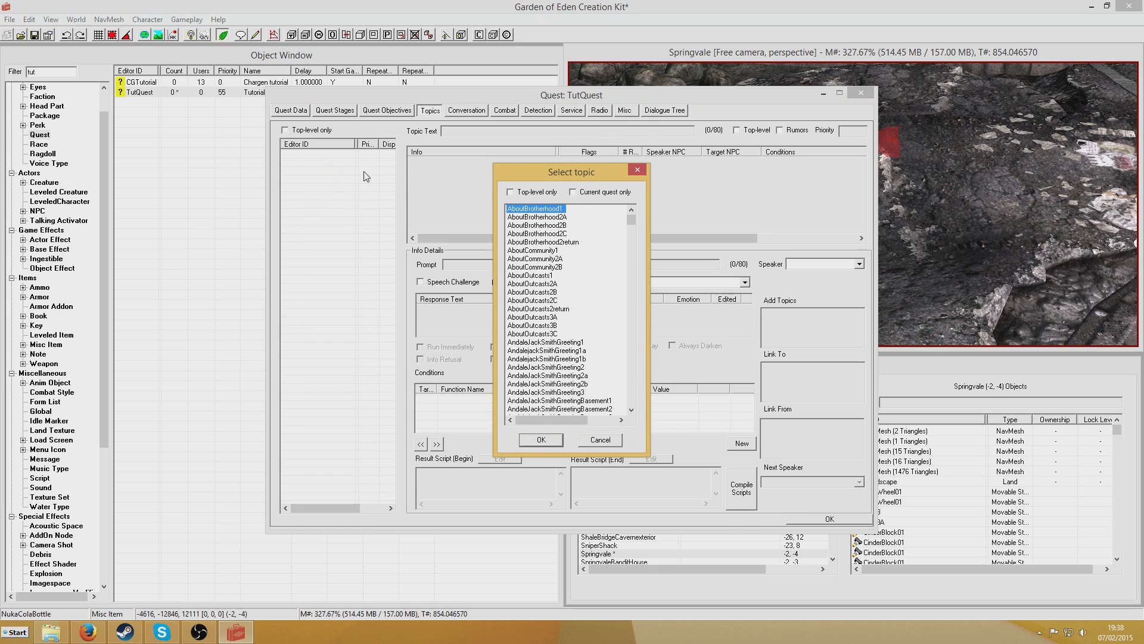
{"action": "left_click", "coordinate": [540, 440]}
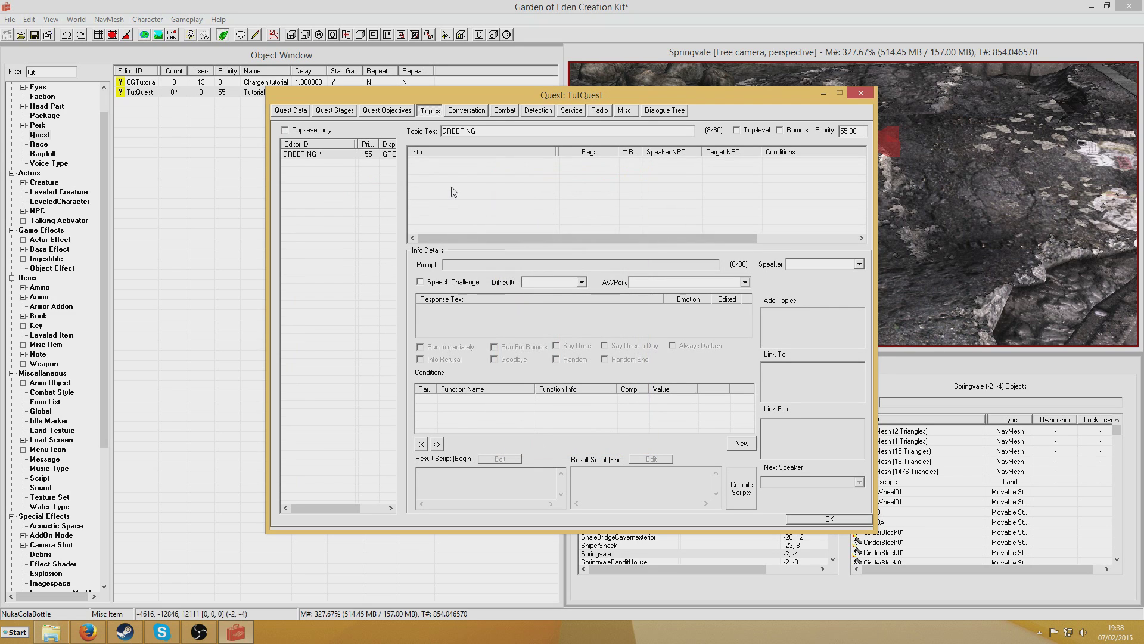
Add the GREETING response "Hello, can you get me five nuka cola bottles please", ignoring the spelling suggestion for "nuka".
{"action": "right_click", "coordinate": [442, 173]}
{"action": "left_click", "coordinate": [478, 185]}
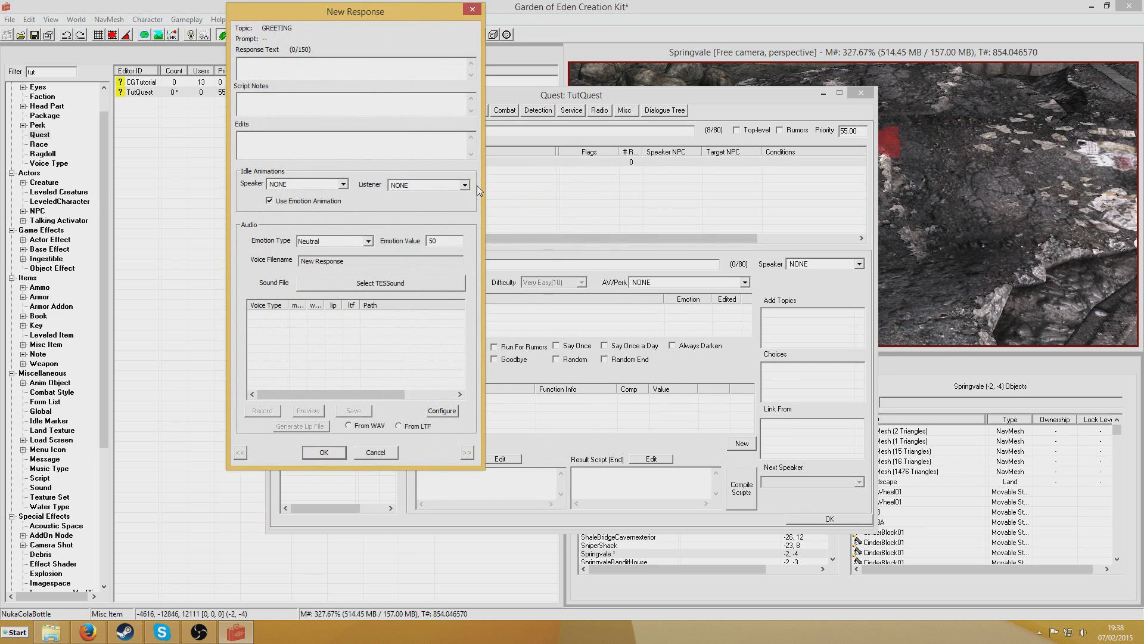
{"action": "type", "text": "Hello, can you get me five nuka cola bottles please"}
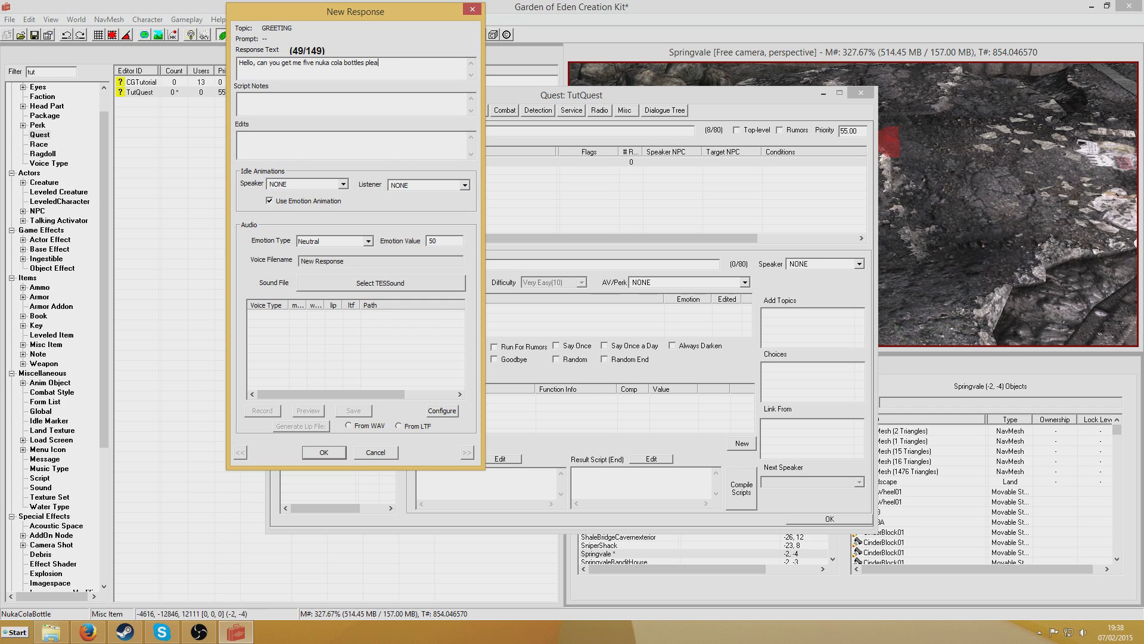
{"action": "key", "text": "Return"}
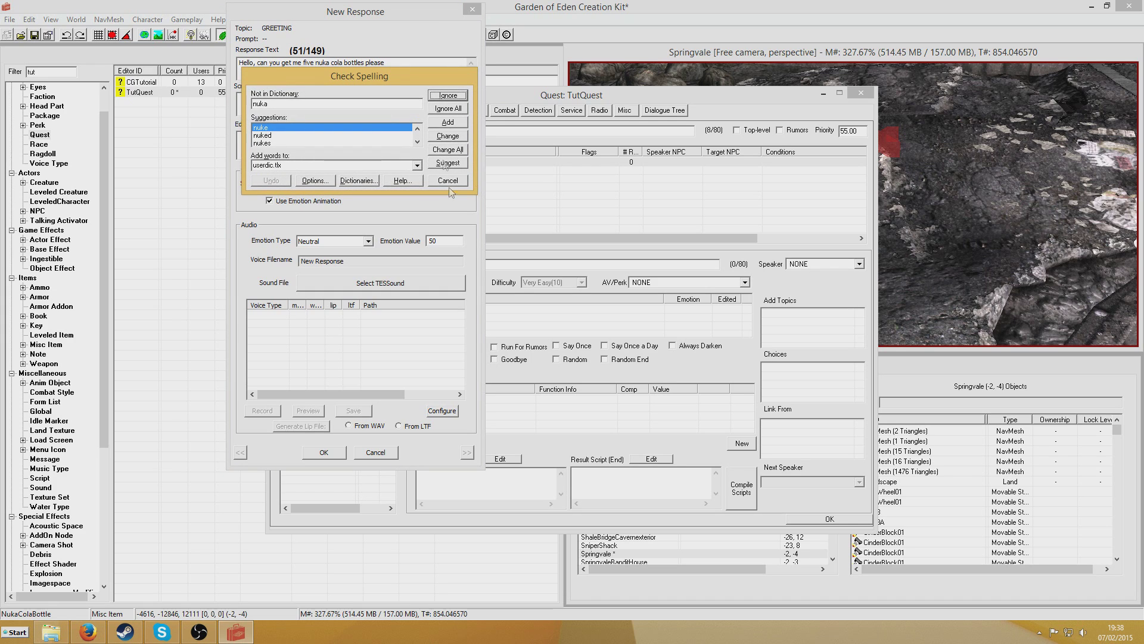
{"action": "left_click", "coordinate": [448, 95]}
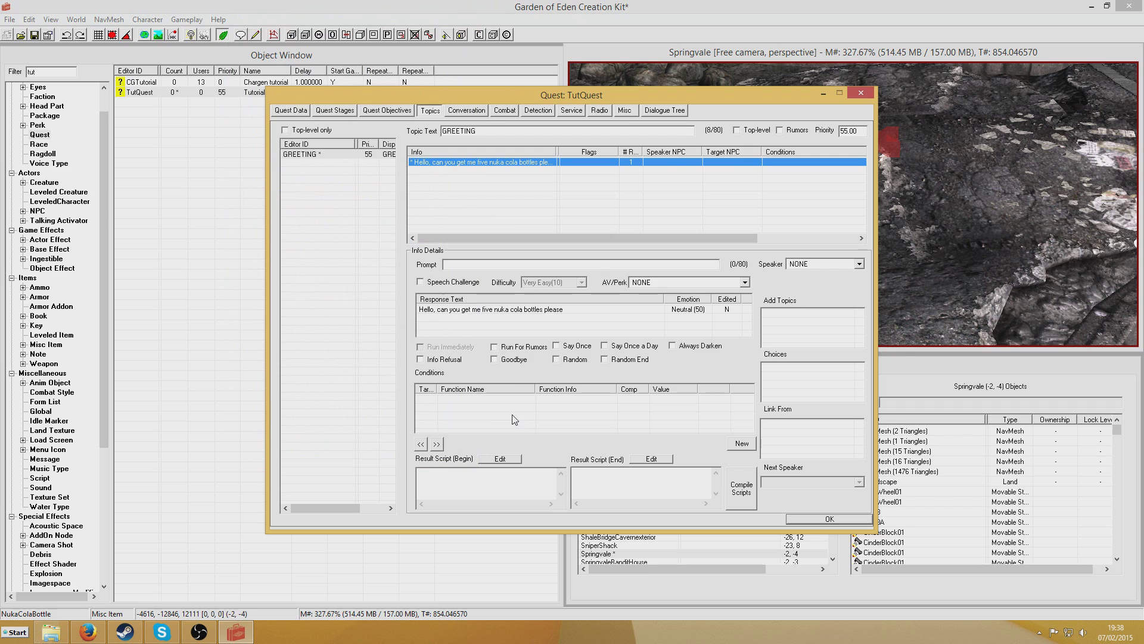
Add the condition GetIsID of NPC TutNPC == 1 to the greeting response.
{"action": "right_click", "coordinate": [511, 413]}
{"action": "left_click", "coordinate": [571, 427]}
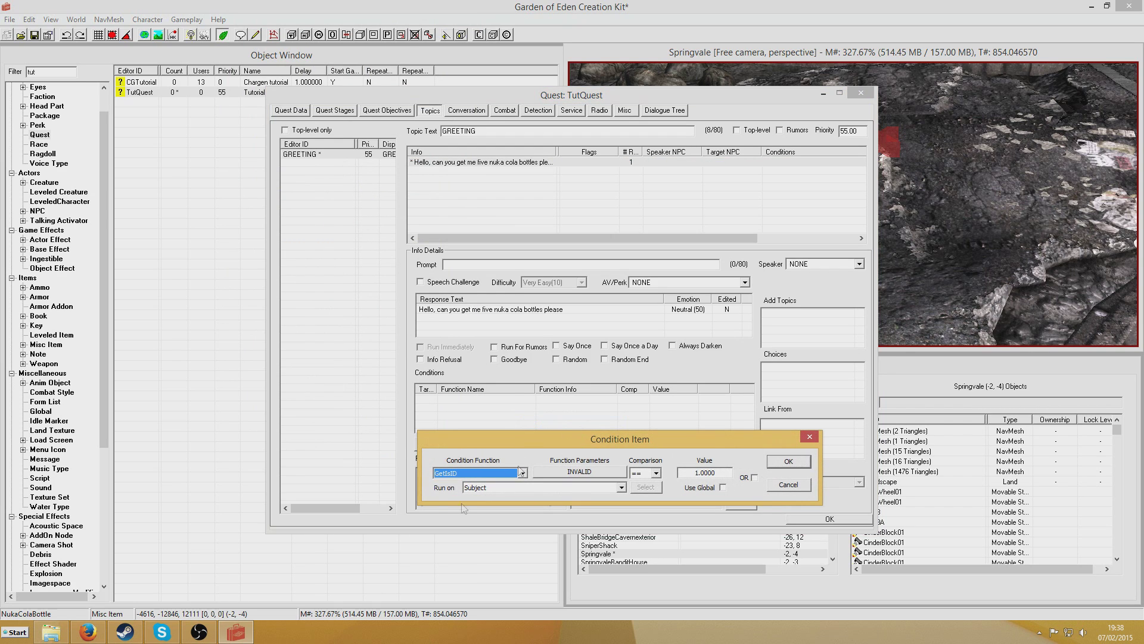
{"action": "left_click", "coordinate": [582, 473]}
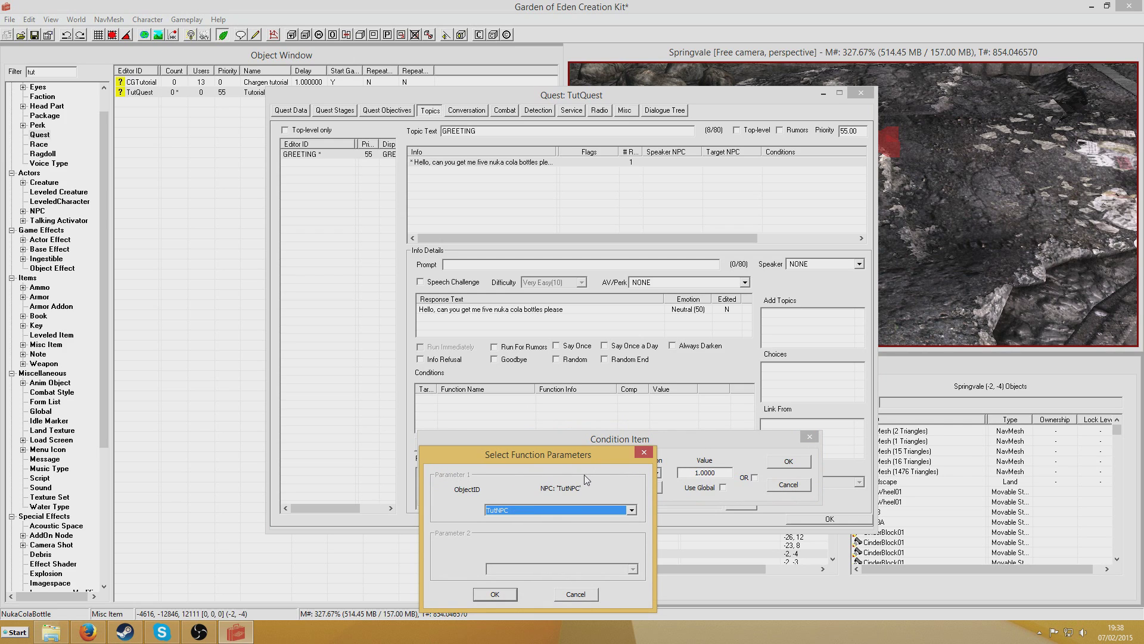
{"action": "left_click", "coordinate": [514, 593]}
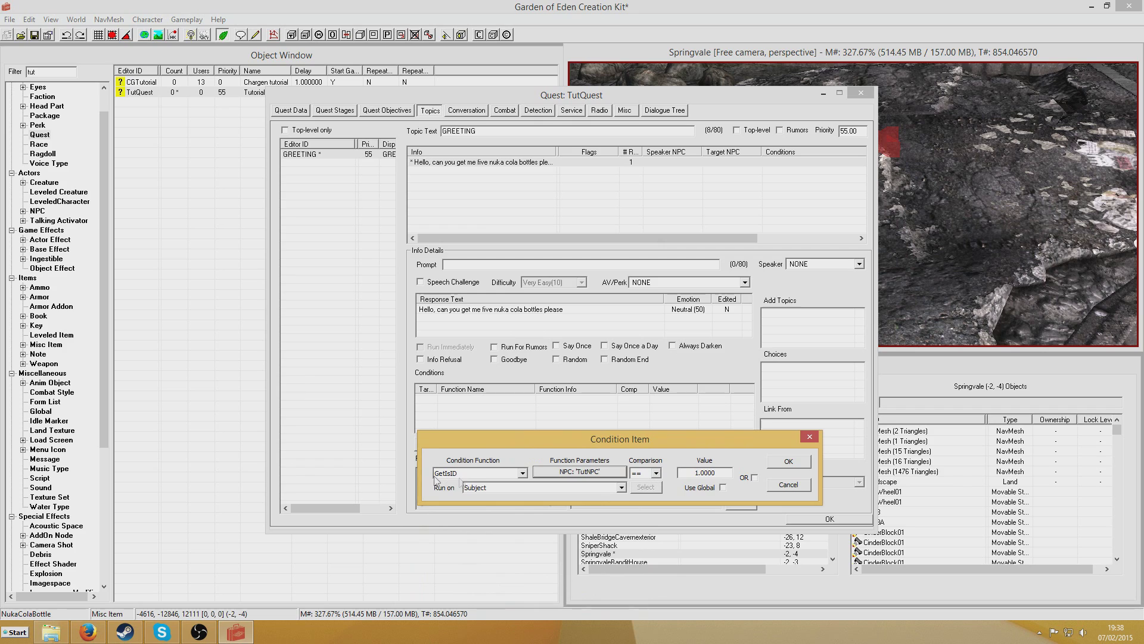
{"action": "left_click", "coordinate": [789, 462]}
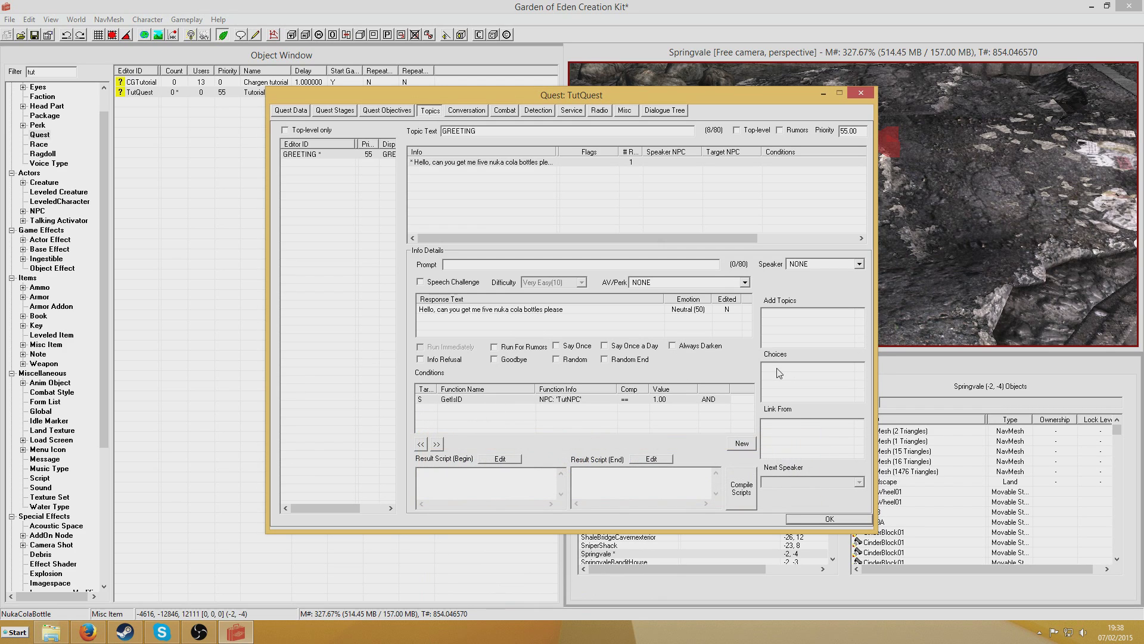
Add the condition GetStage of TutQuest < 10 to the greeting response and copy all its conditions.
{"action": "right_click", "coordinate": [560, 413]}
{"action": "left_click", "coordinate": [603, 420]}
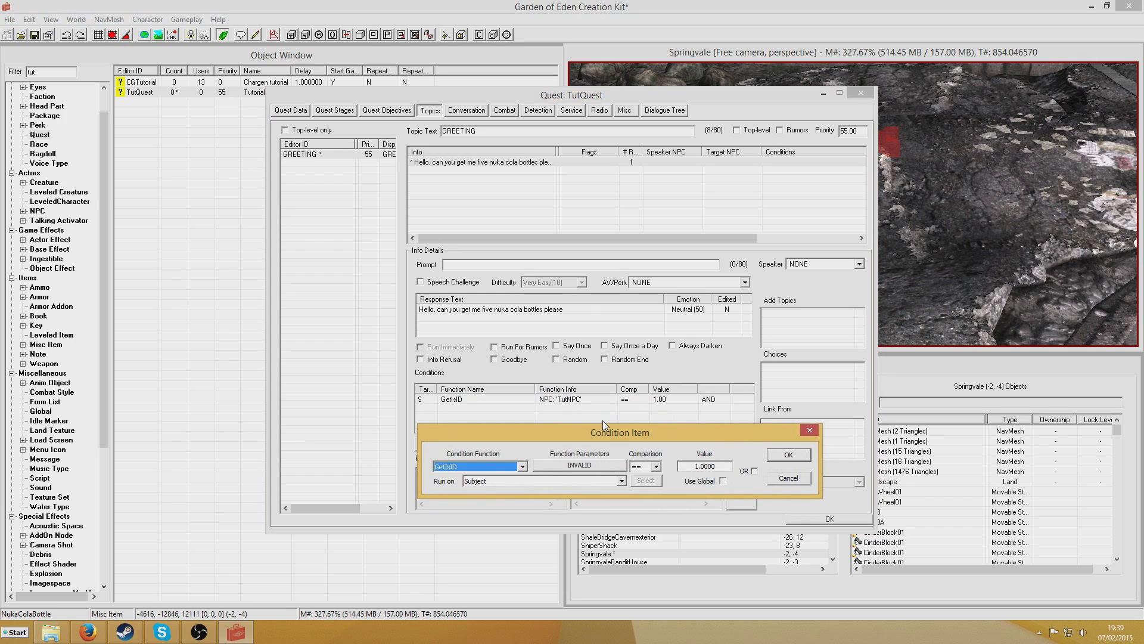
{"action": "type", "text": "GetStage"}
{"action": "left_click", "coordinate": [596, 469]}
{"action": "type", "text": "TutQuest"}
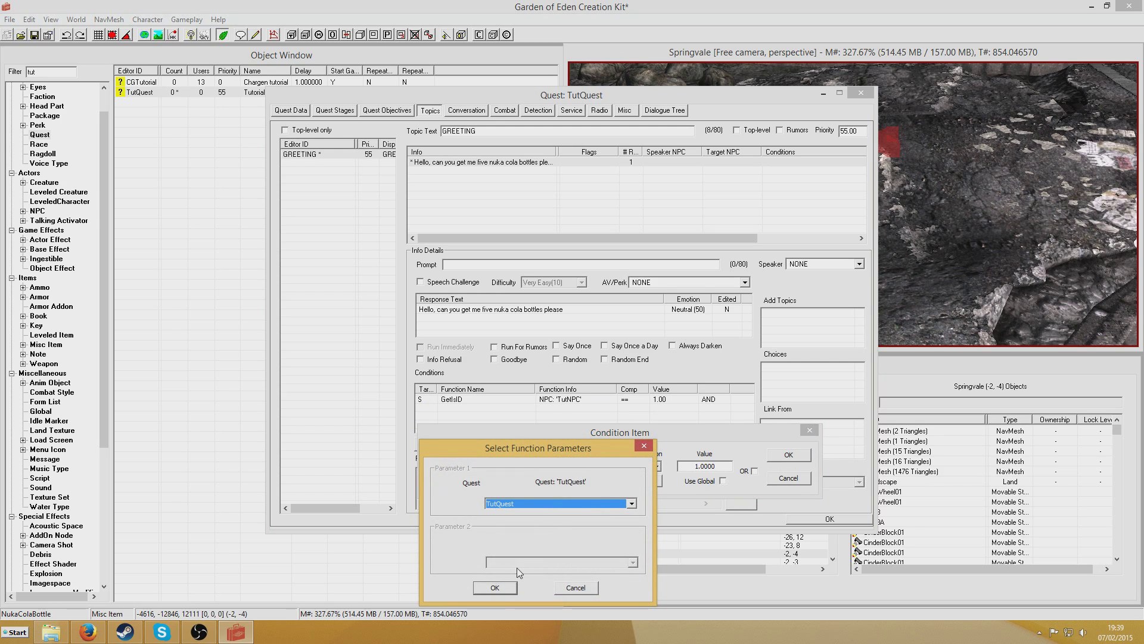
{"action": "left_click", "coordinate": [497, 589]}
{"action": "left_click", "coordinate": [656, 467]}
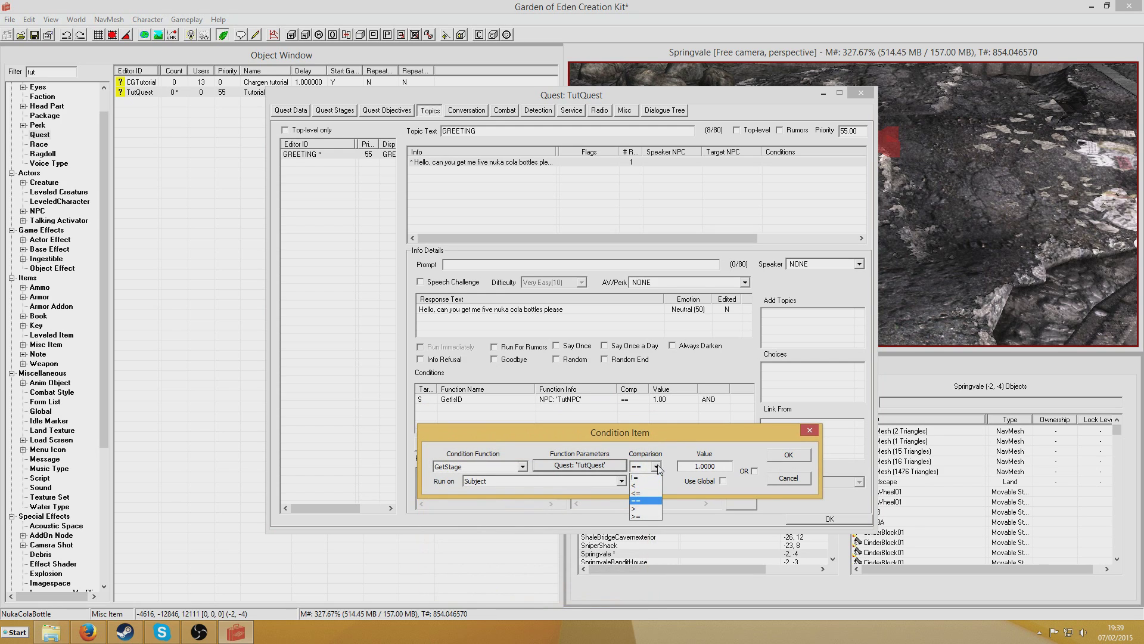
{"action": "left_click", "coordinate": [635, 485]}
{"action": "left_click", "coordinate": [697, 465]}
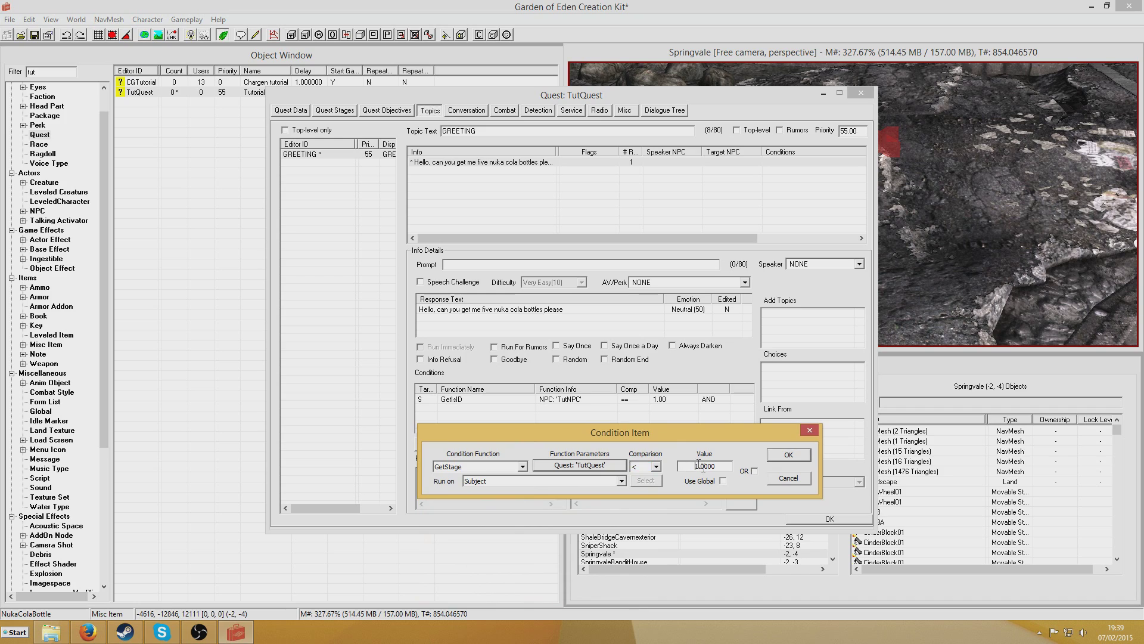
{"action": "type", "text": "0"}
{"action": "left_click", "coordinate": [788, 455]}
{"action": "right_click", "coordinate": [580, 424]}
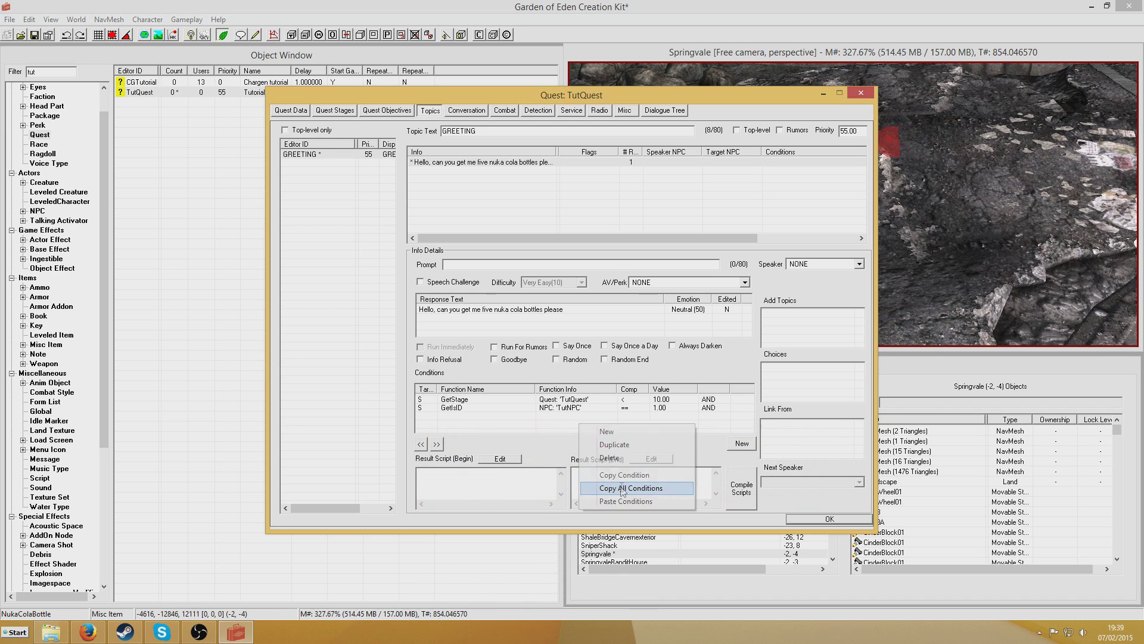
{"action": "left_click", "coordinate": [626, 487]}
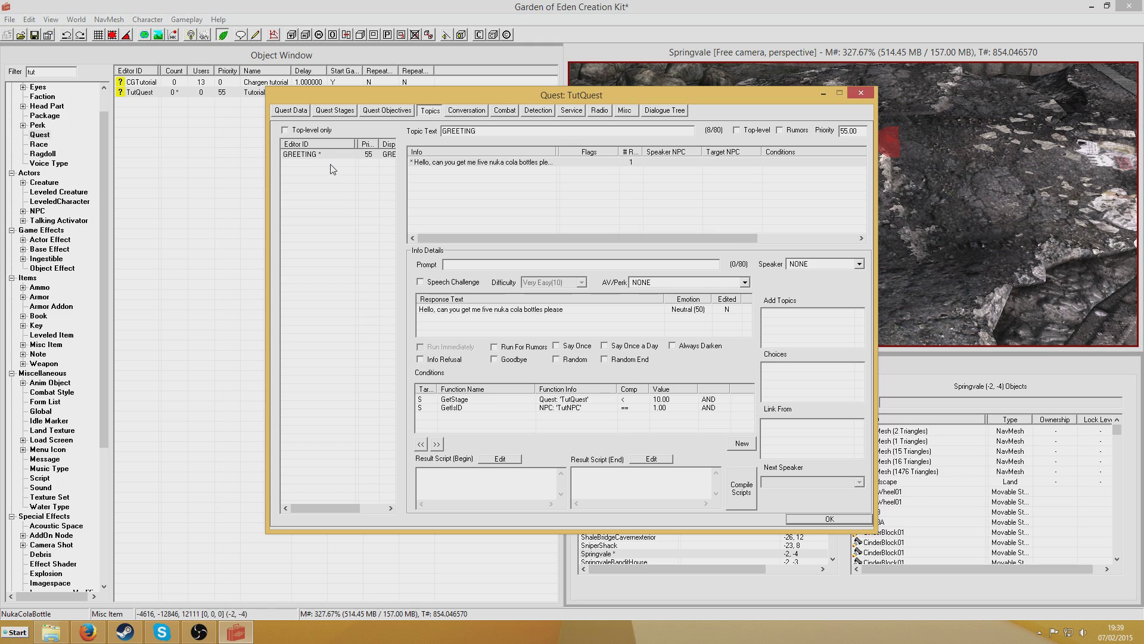
Create a new dialogue topic TutBottleTop and add it to TutQuest's topics.
{"action": "right_click", "coordinate": [306, 179]}
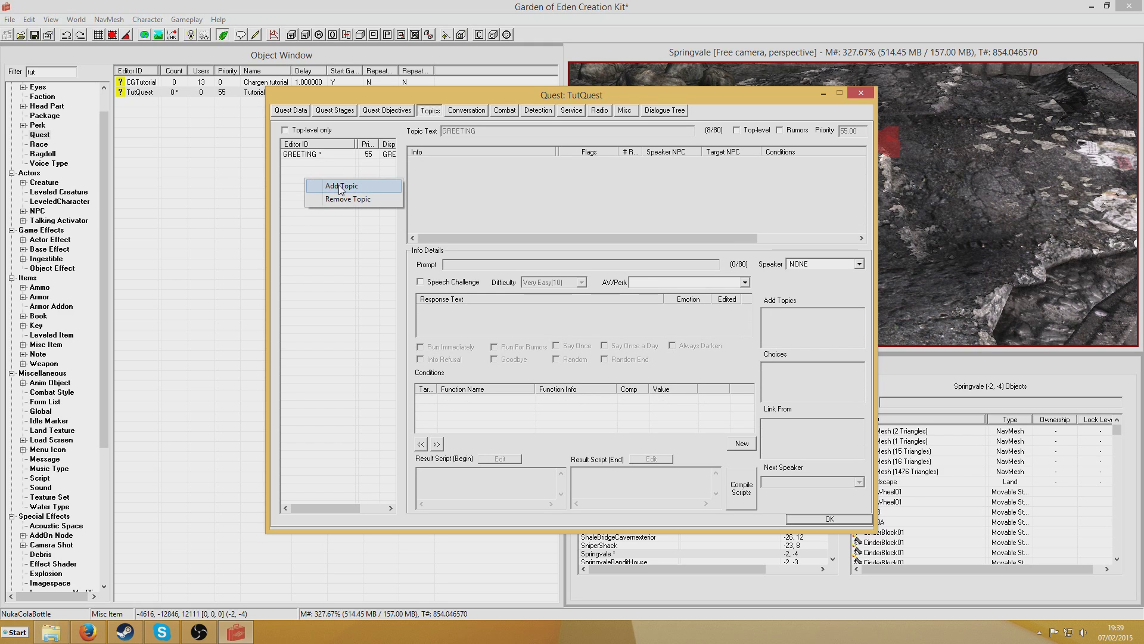
{"action": "left_click", "coordinate": [341, 188]}
{"action": "right_click", "coordinate": [539, 283]}
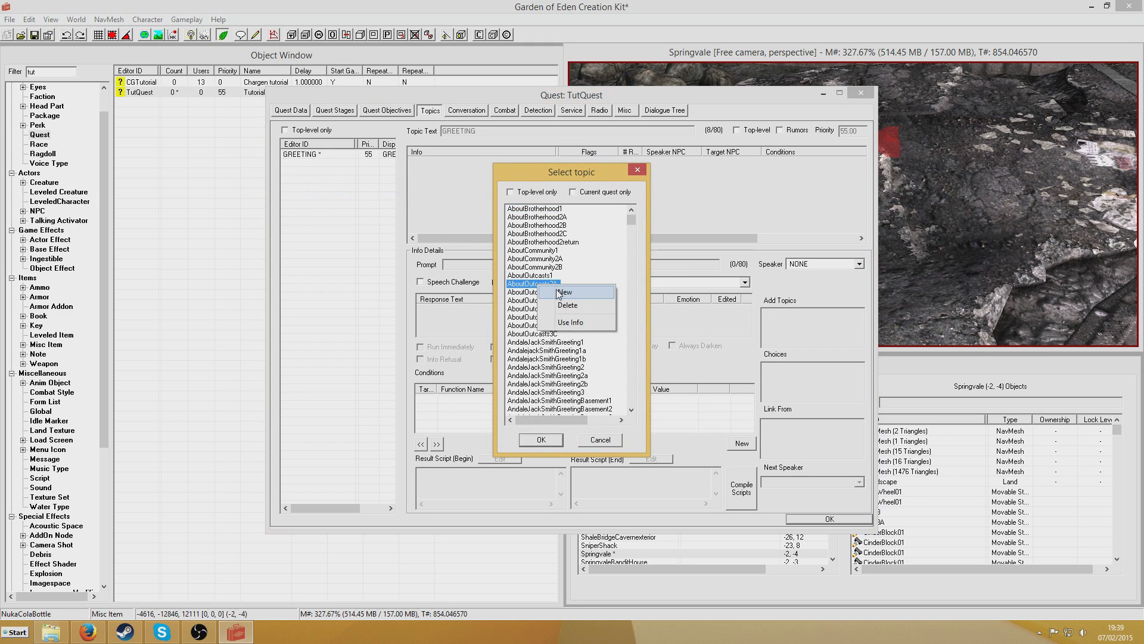
{"action": "left_click", "coordinate": [564, 292]}
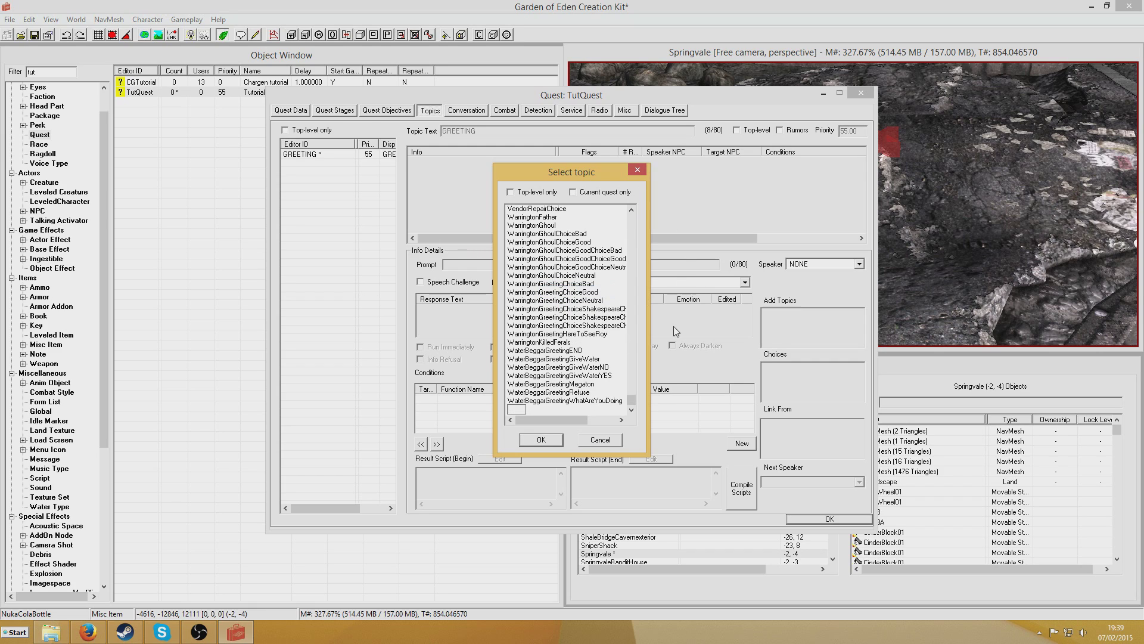
{"action": "type", "text": "Tut"}
{"action": "type", "text": "QuestTopic"}
{"action": "key", "text": "Return"}
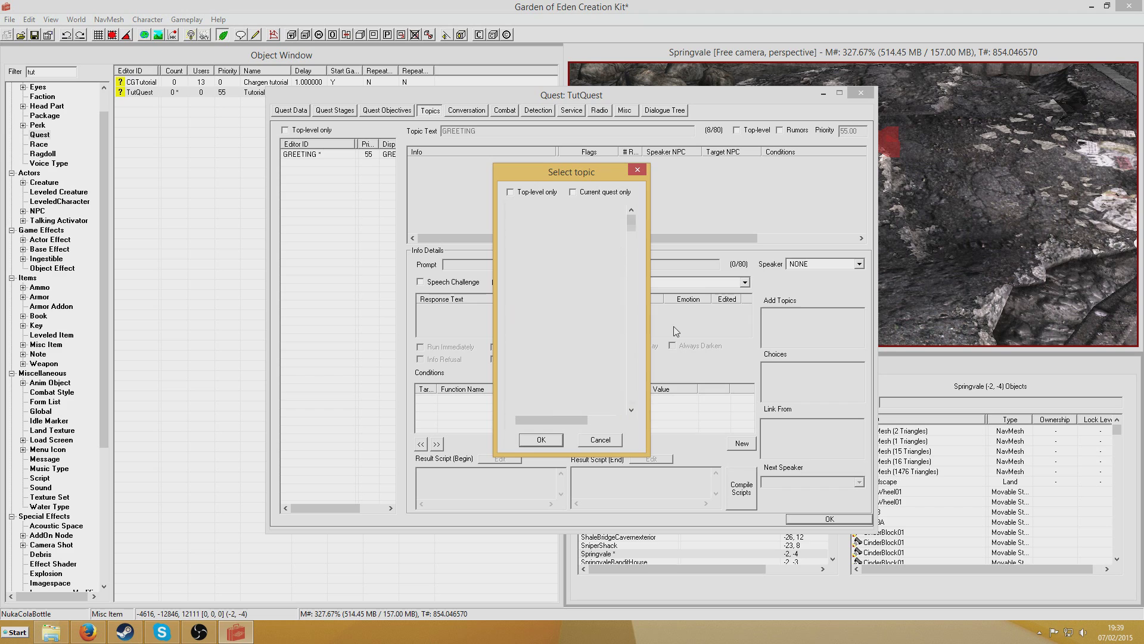
{"action": "key", "text": "Return"}
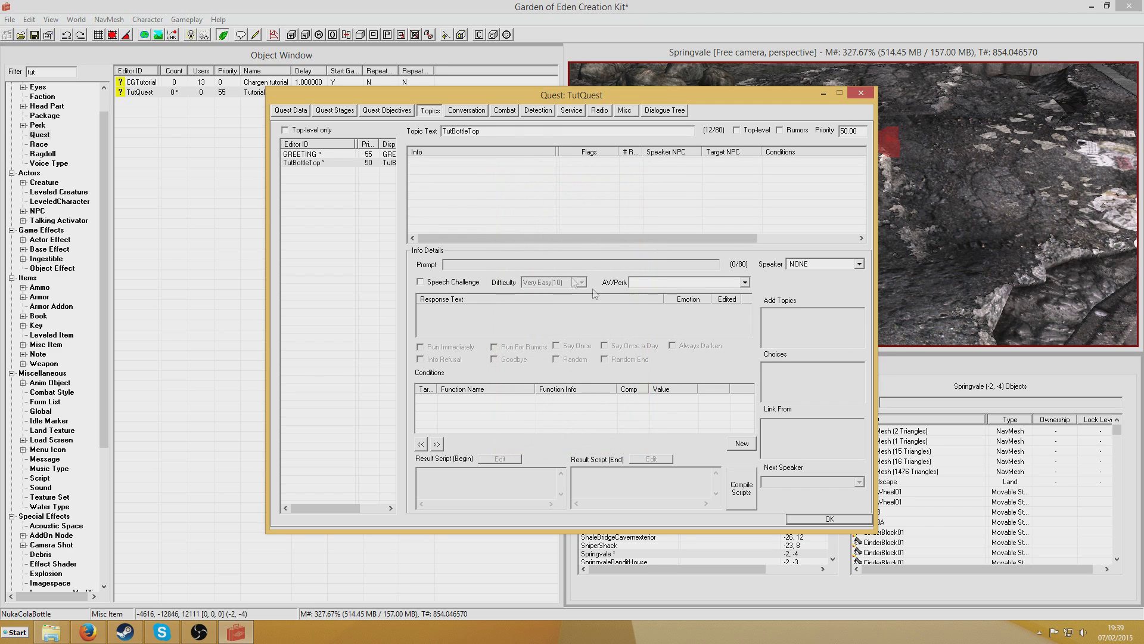
Add the response "Ok, remember I want 5" to the TutBottleTop topic.
{"action": "right_click", "coordinate": [464, 178]}
{"action": "left_click", "coordinate": [485, 181]}
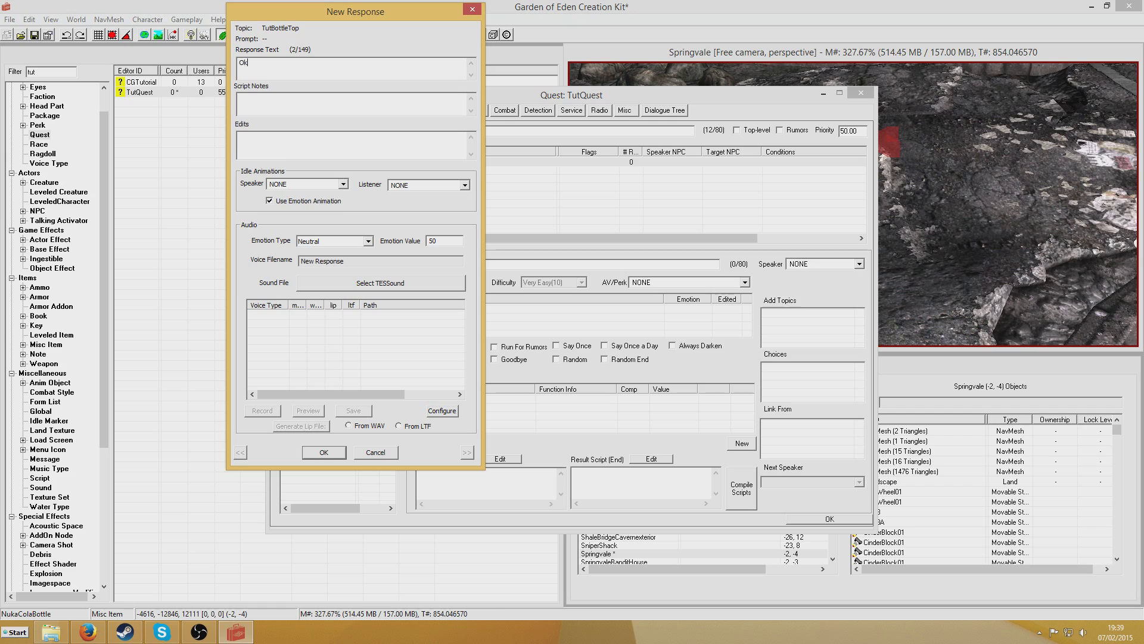
{"action": "type", "text": "Ok, remember I want 5"}
{"action": "left_click", "coordinate": [323, 452]}
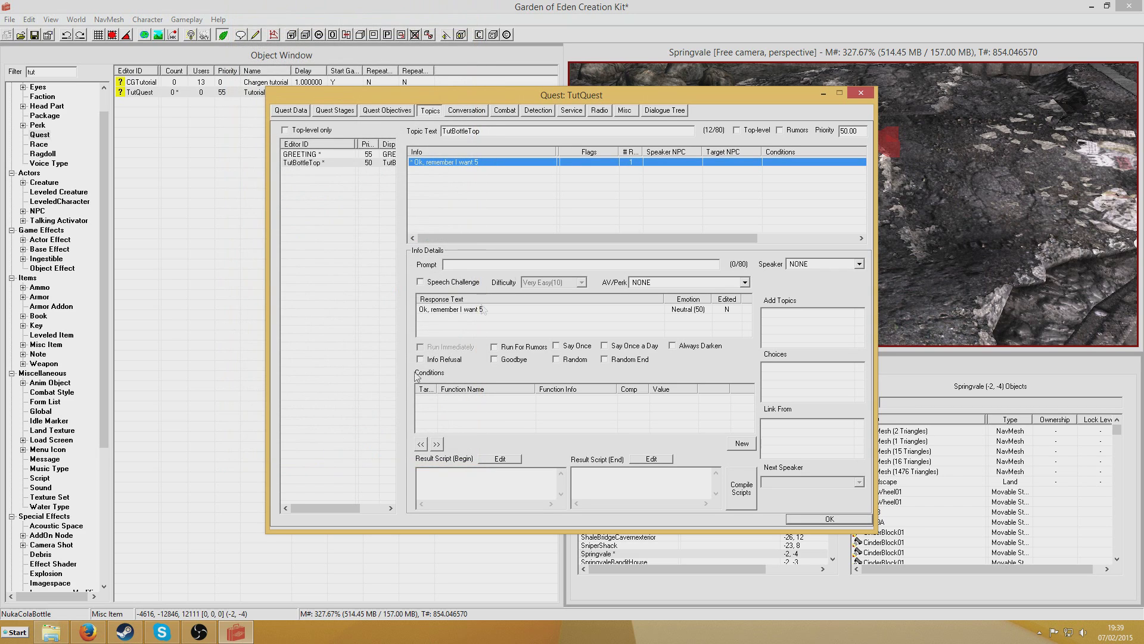
Set the response's prompt to "I'll get them for you" and paste the copied conditions into it.
{"action": "left_click", "coordinate": [532, 264]}
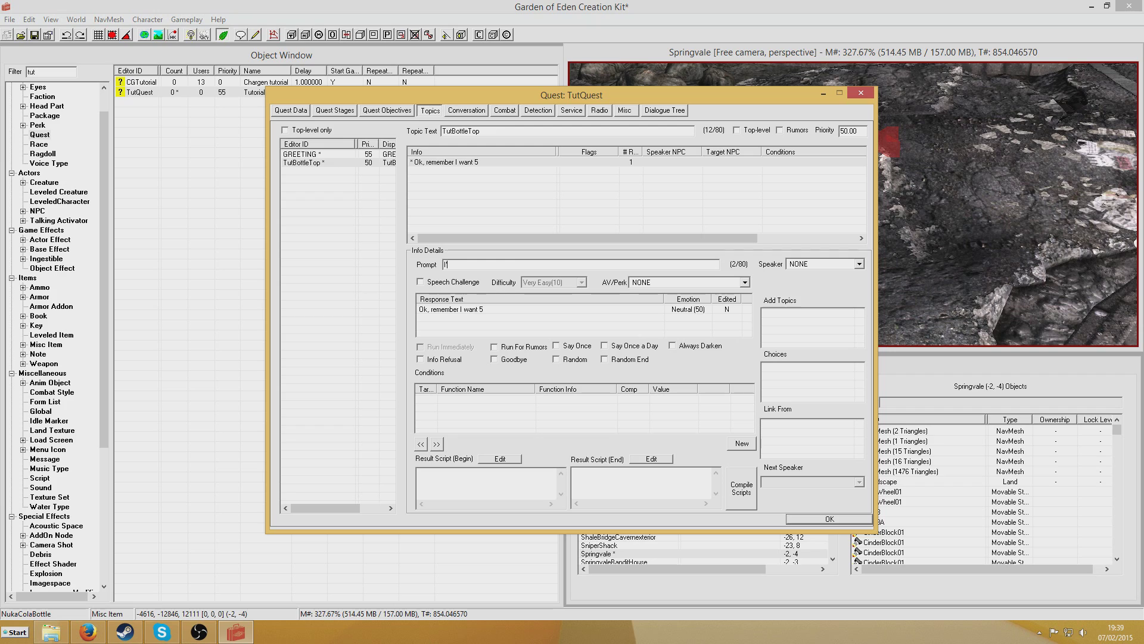
{"action": "type", "text": "I'll get them for you"}
{"action": "right_click", "coordinate": [544, 410]}
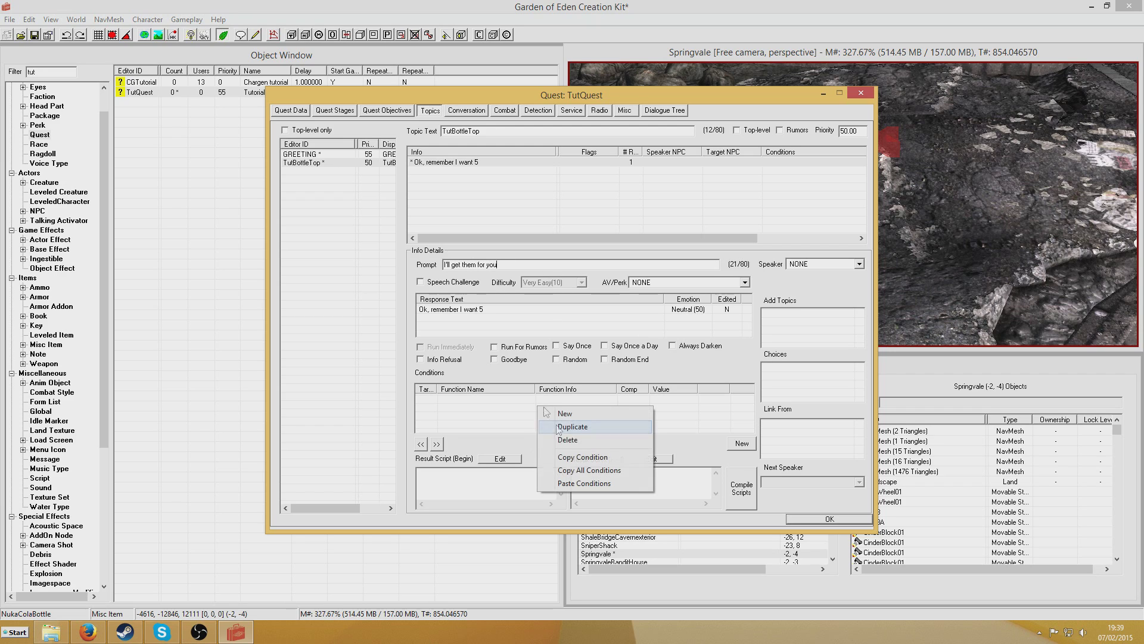
{"action": "left_click", "coordinate": [582, 483]}
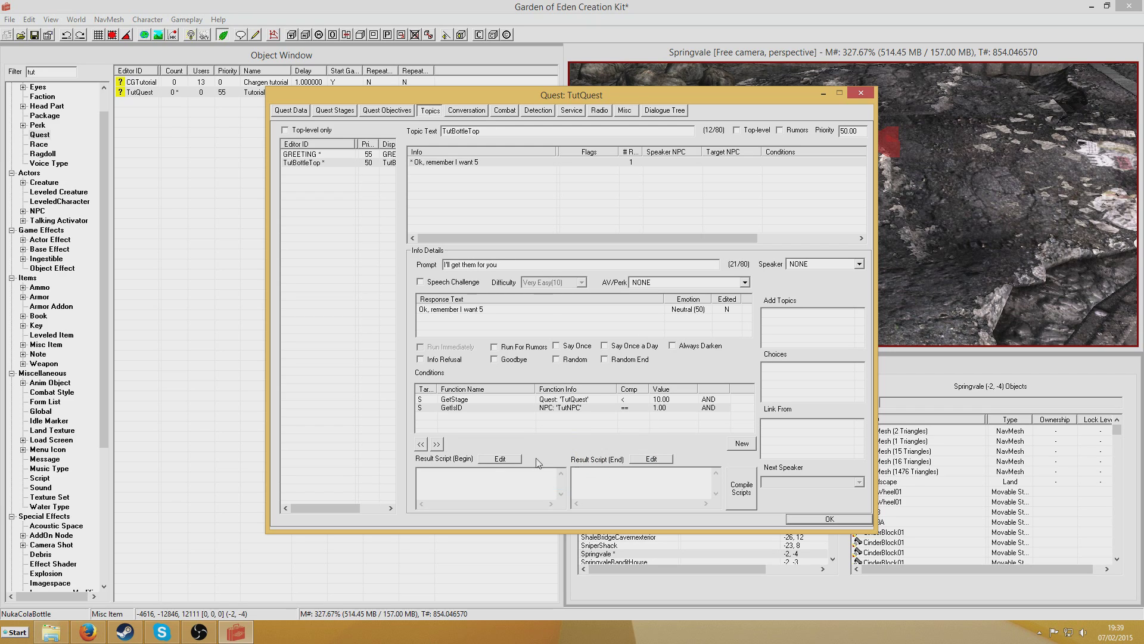
Start a new condition for the response that runs GetItemCount of misc item NukaColaBottle on Target.
{"action": "right_click", "coordinate": [561, 429]}
{"action": "left_click", "coordinate": [617, 434]}
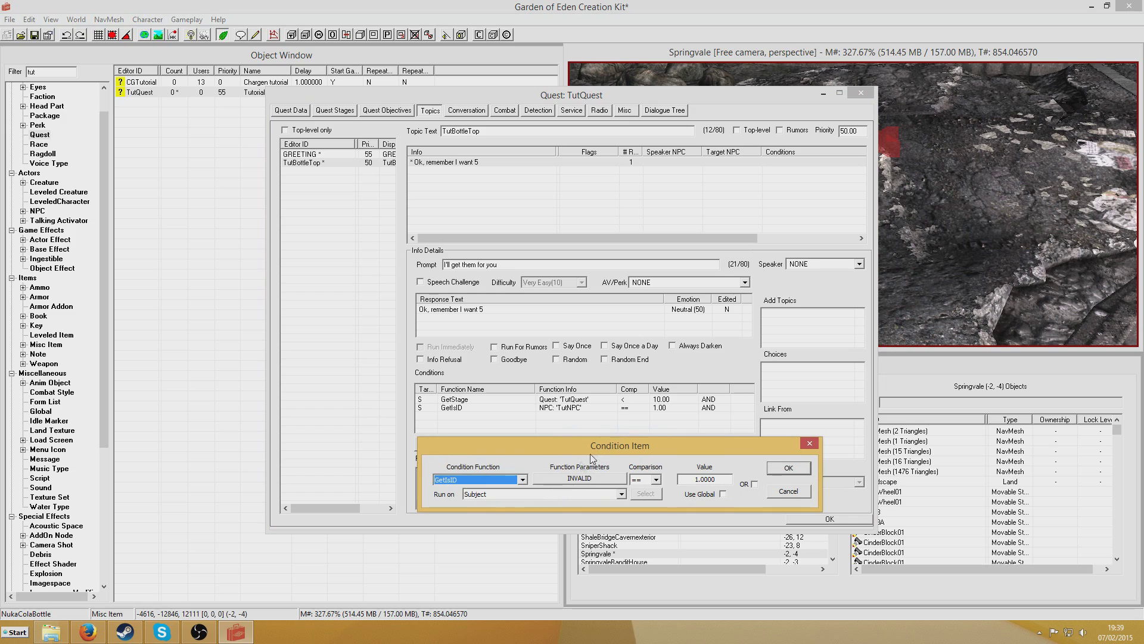
{"action": "left_click", "coordinate": [621, 493]}
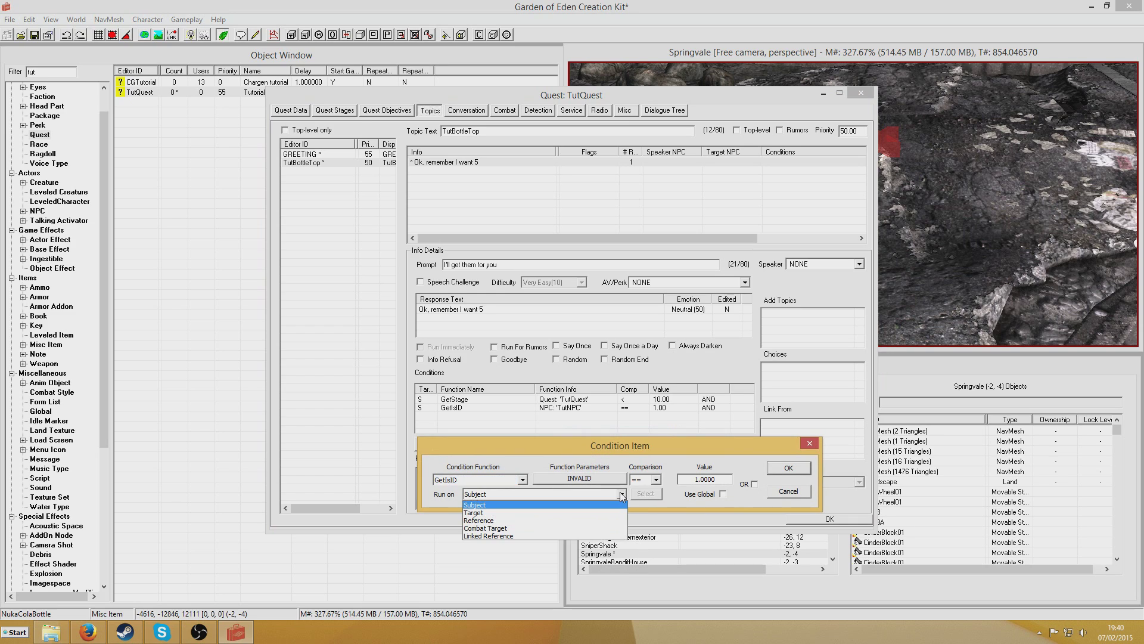
{"action": "left_click", "coordinate": [615, 513]}
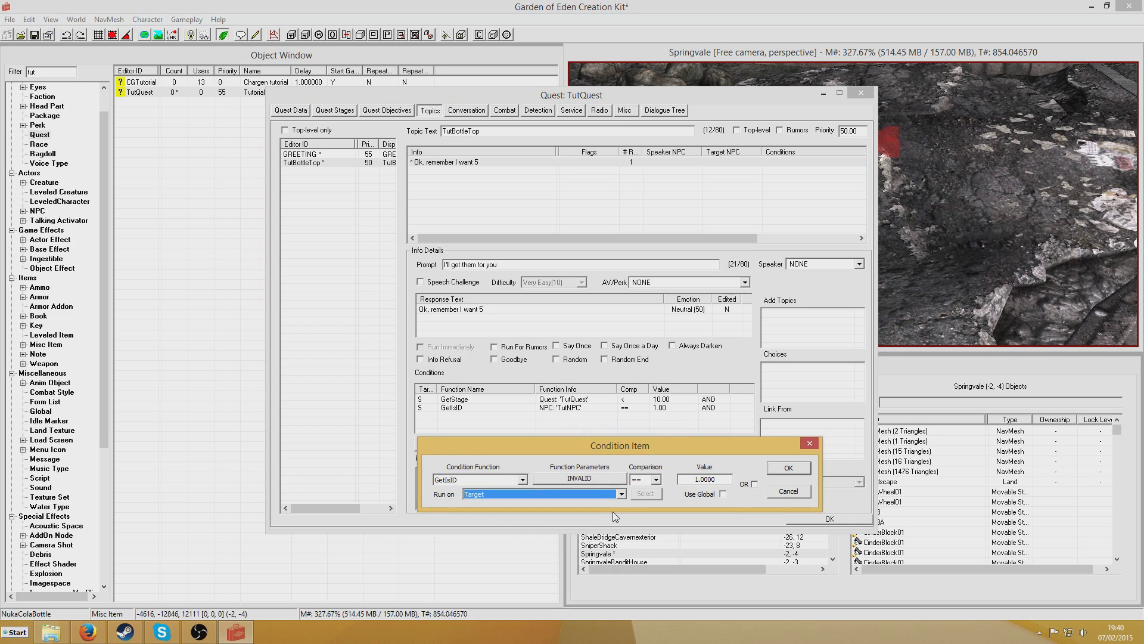
{"action": "left_click", "coordinate": [524, 480]}
{"action": "type", "text": "get"}
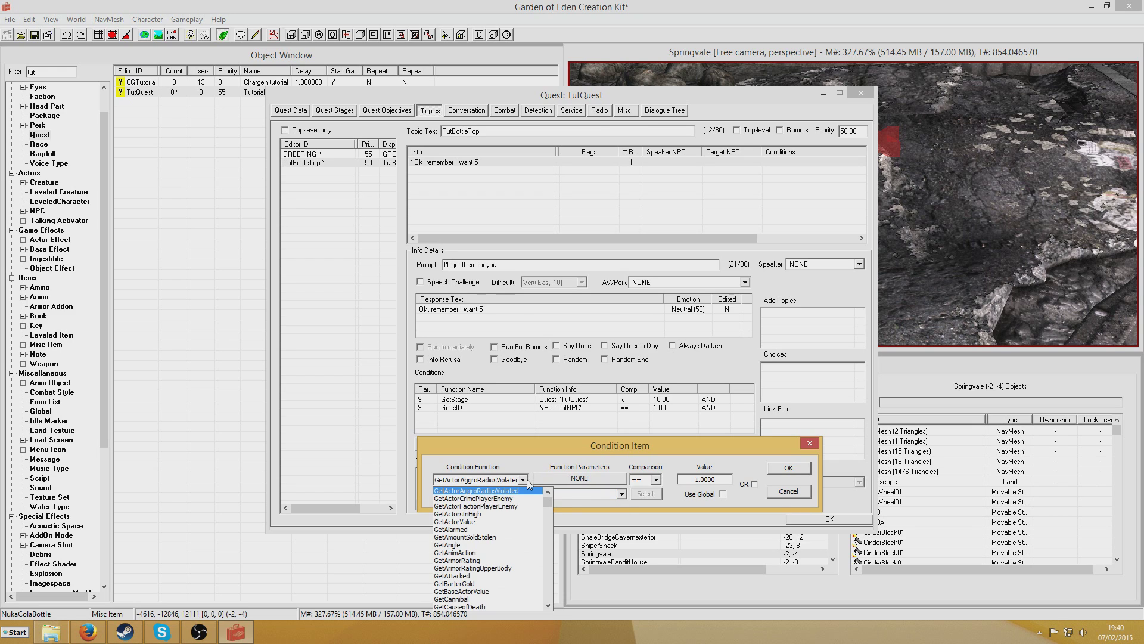
{"action": "type", "text": "item"}
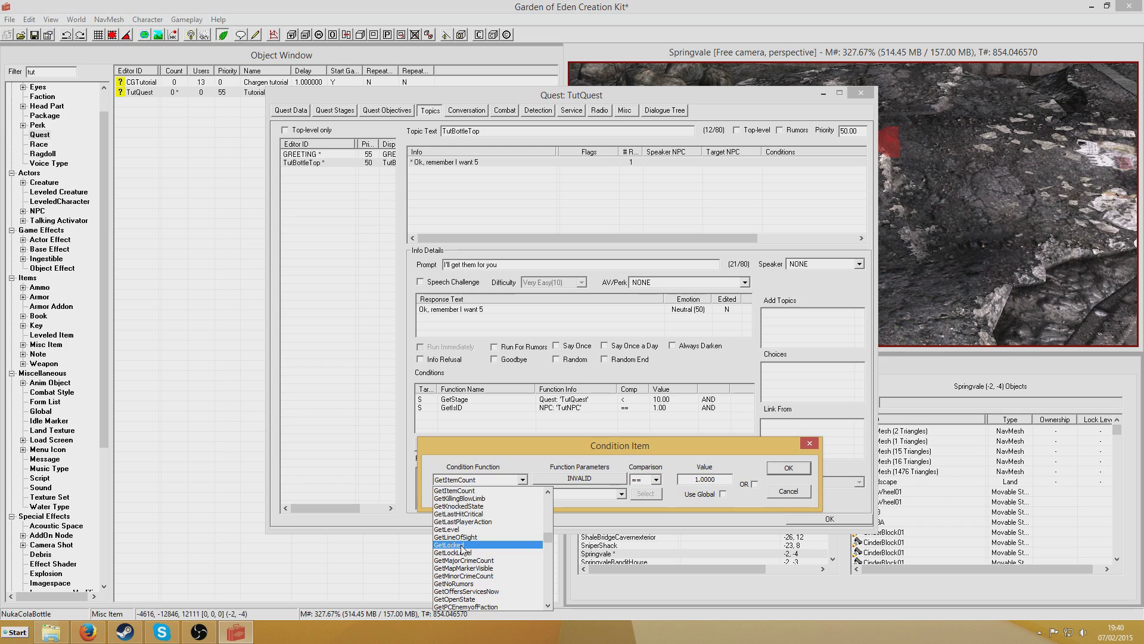
{"action": "left_click", "coordinate": [454, 491]}
{"action": "left_click", "coordinate": [556, 478]}
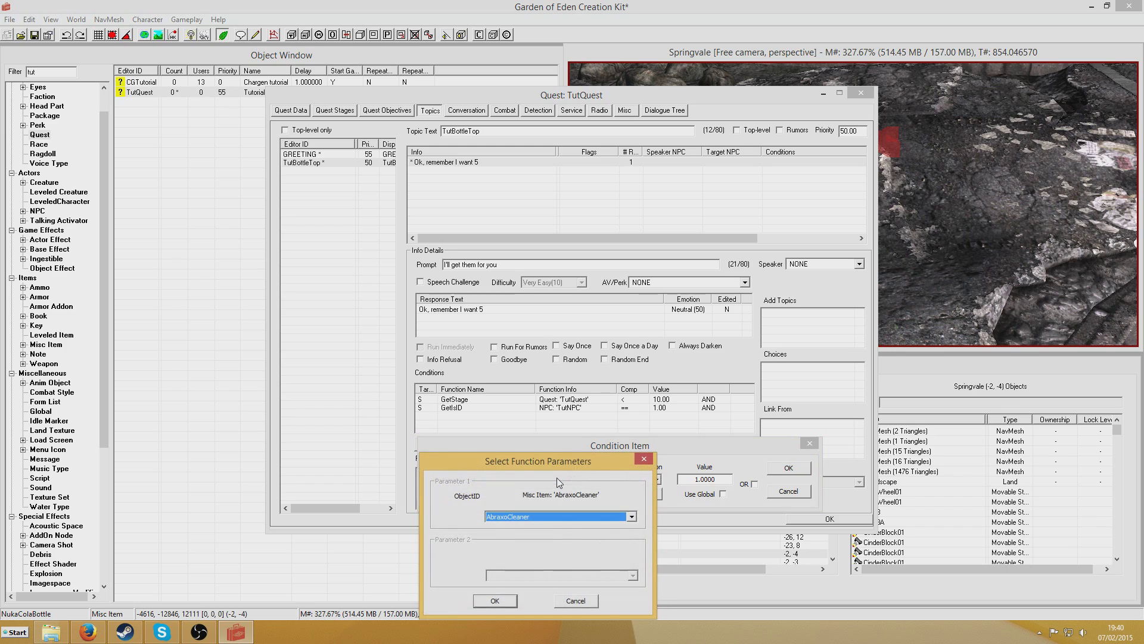
{"action": "type", "text": "nukacola"}
{"action": "left_click", "coordinate": [506, 600]}
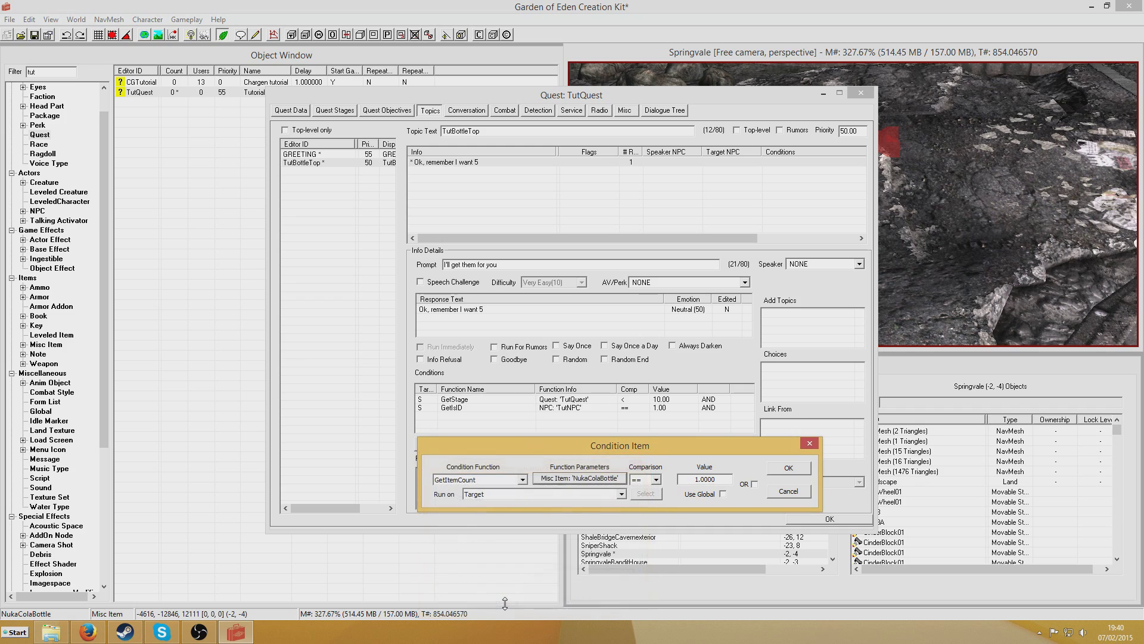
Set the GetItemCount condition's comparison to < 5 and accept it.
{"action": "left_click", "coordinate": [658, 479]}
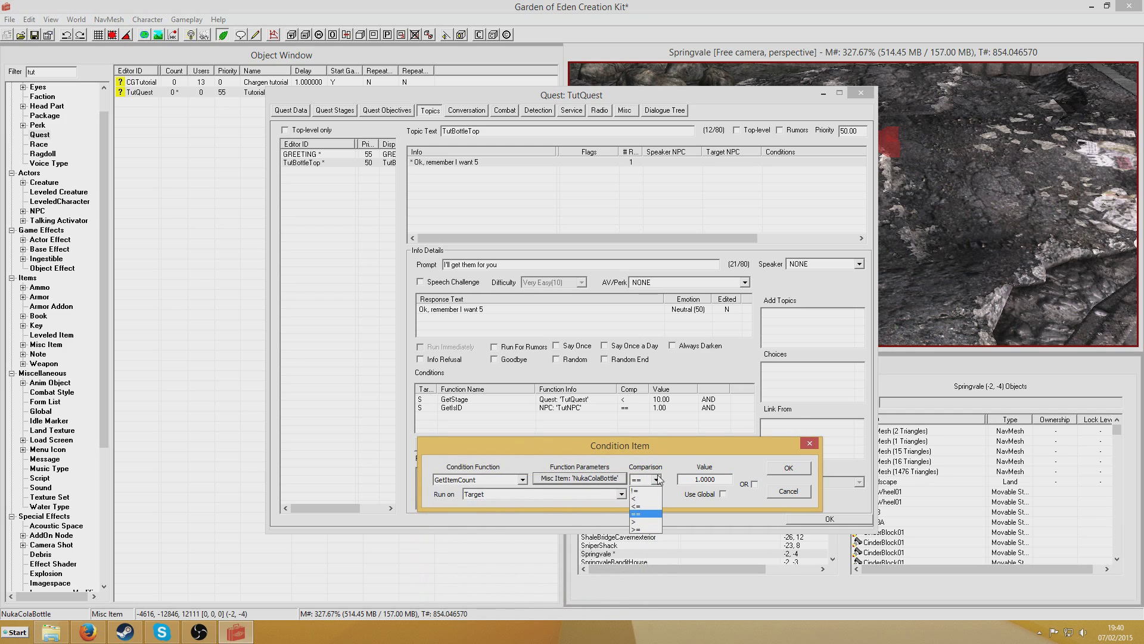
{"action": "left_click", "coordinate": [643, 498]}
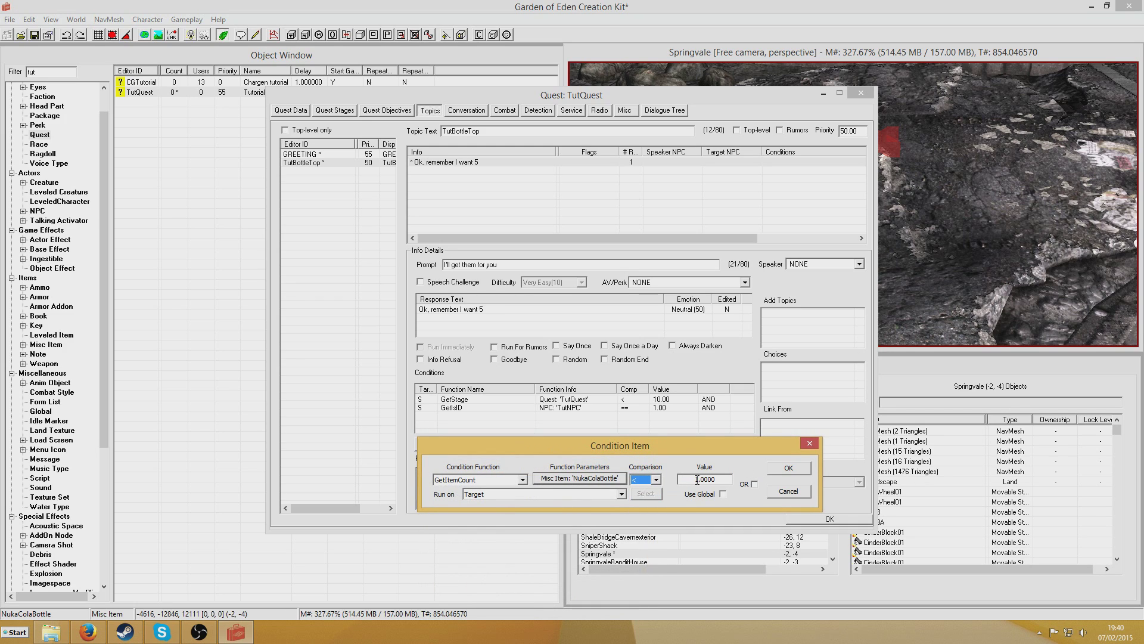
{"action": "left_click", "coordinate": [698, 479]}
{"action": "type", "text": "5"}
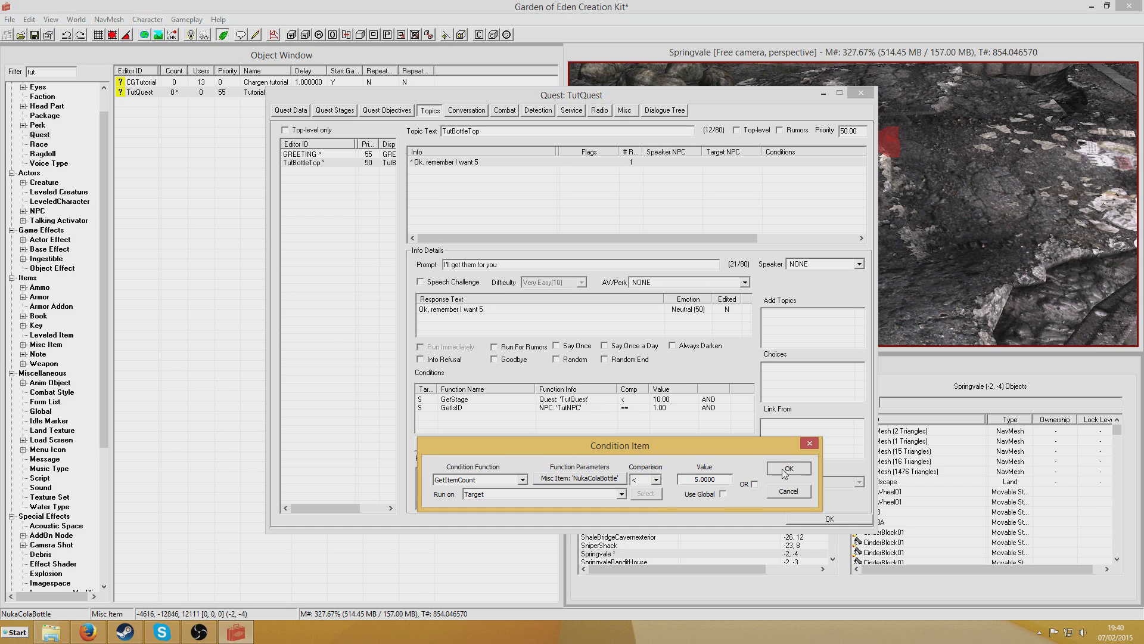
{"action": "left_click", "coordinate": [789, 468]}
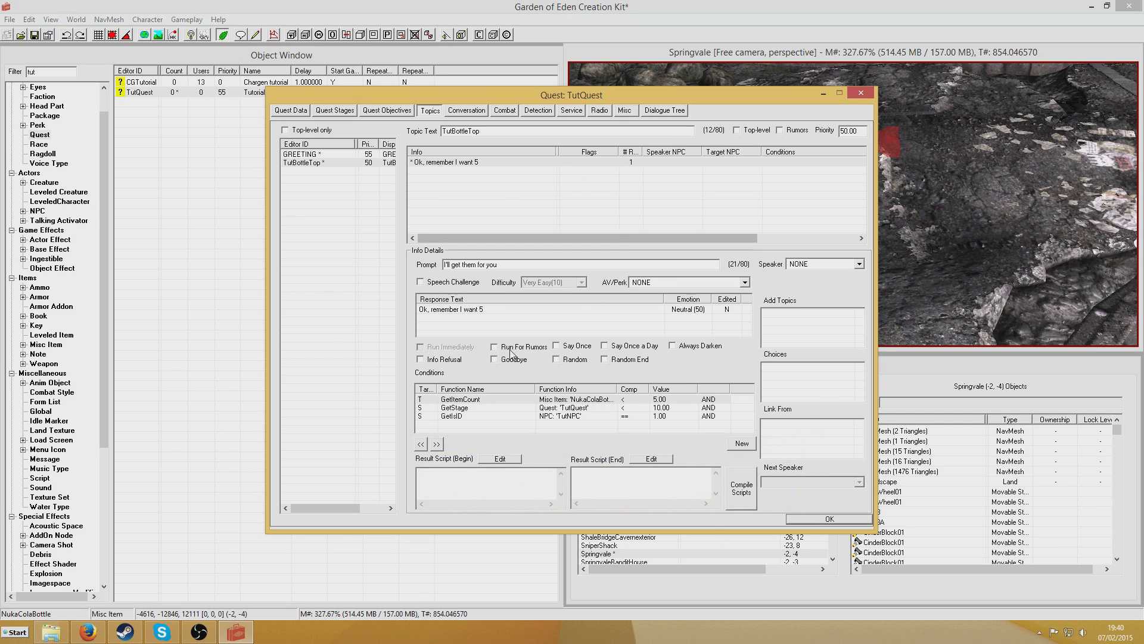
Flag the response as Goodbye, enter "SetStage TutQuest 10" as its end result script and compile it.
{"action": "left_click", "coordinate": [494, 359]}
{"action": "left_click", "coordinate": [620, 484]}
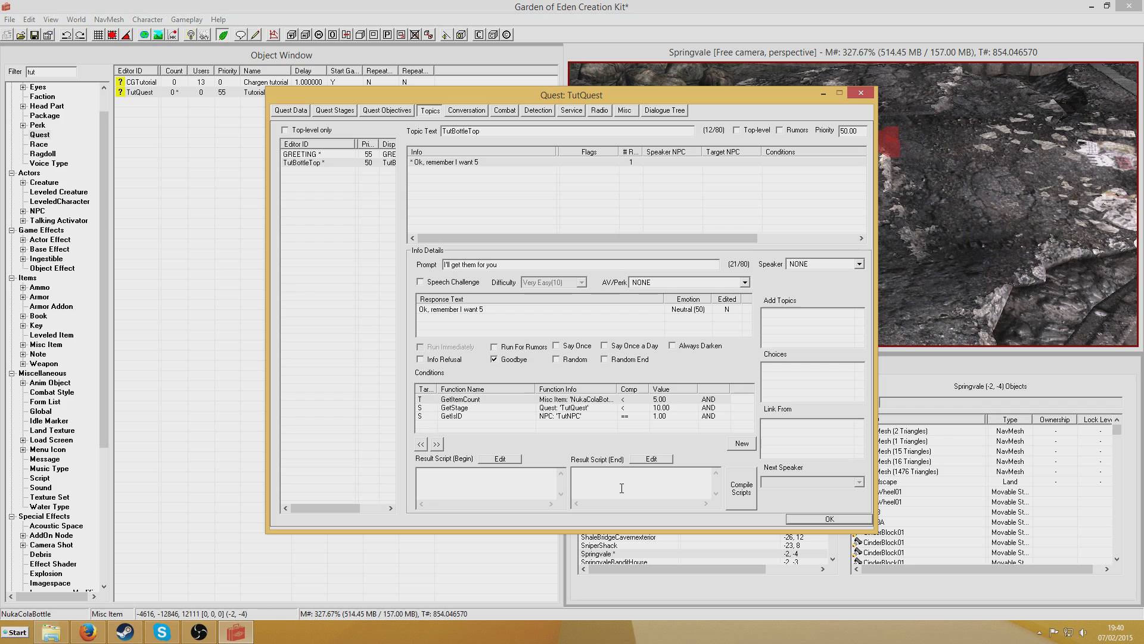
{"action": "type", "text": "SetStage TutQuest 10"}
{"action": "left_click", "coordinate": [742, 488]}
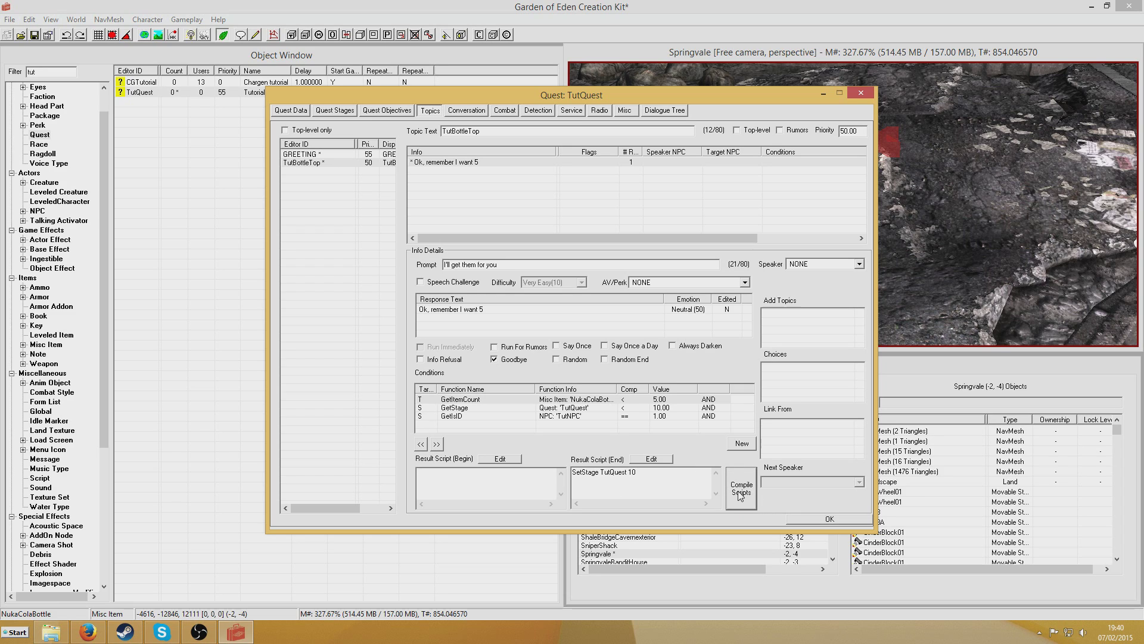
Add a second TutBottleTop response reading "Wow, that was lucky. Have some money".
{"action": "right_click", "coordinate": [448, 184]}
{"action": "left_click", "coordinate": [497, 184]}
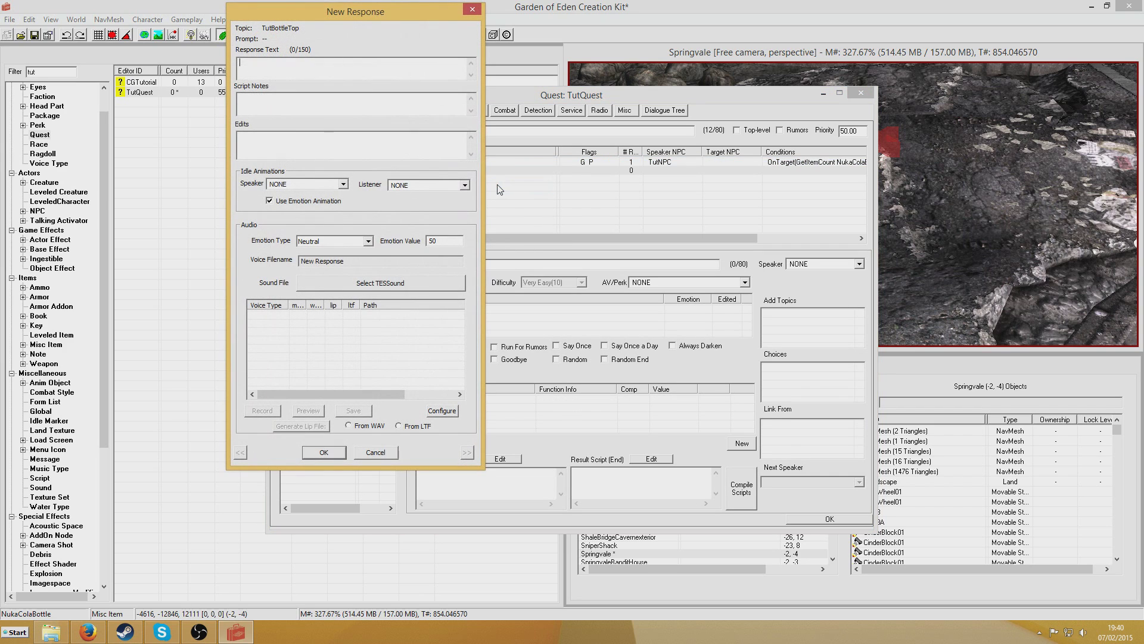
{"action": "type", "text": "Wow, that was lucky. Have some money"}
{"action": "left_click", "coordinate": [344, 454]}
Give the "Wow, that was lucky" response the full condition set copied from "Ok, remember I want 5", deleting the greeting conditions pasted first.
{"action": "right_click", "coordinate": [529, 407]}
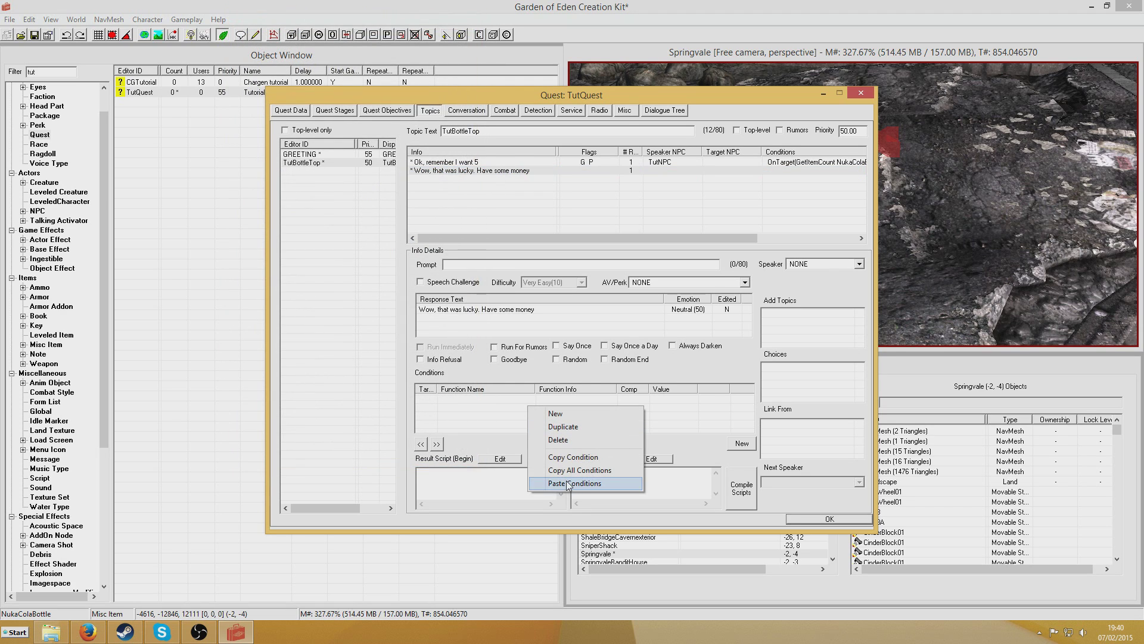
{"action": "left_click", "coordinate": [605, 484]}
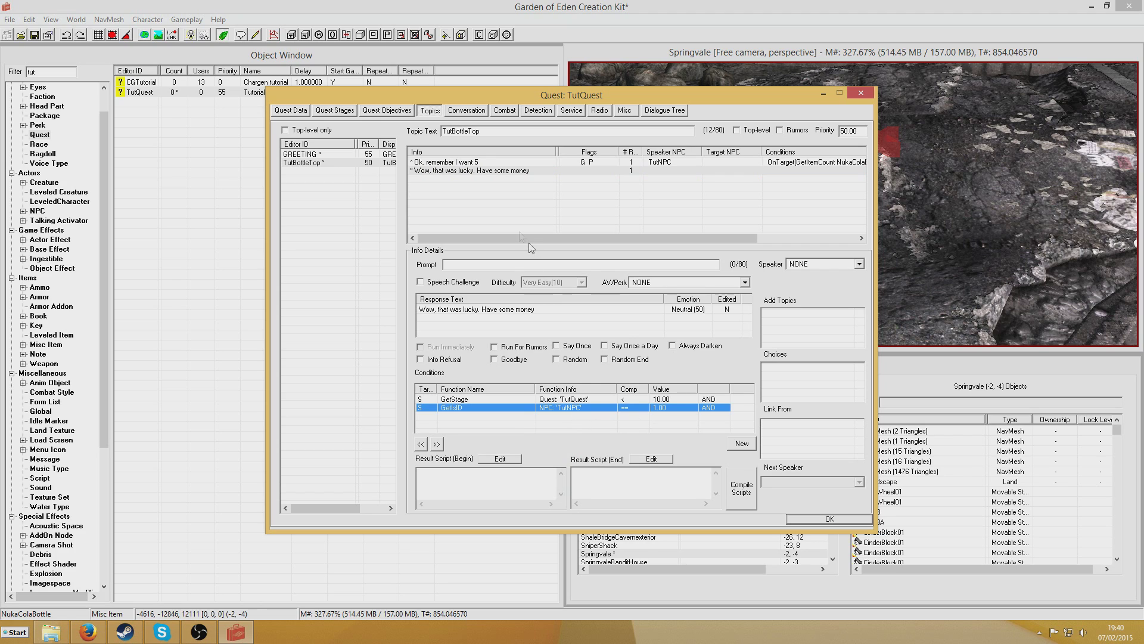
{"action": "left_click", "coordinate": [475, 163]}
{"action": "right_click", "coordinate": [570, 428]}
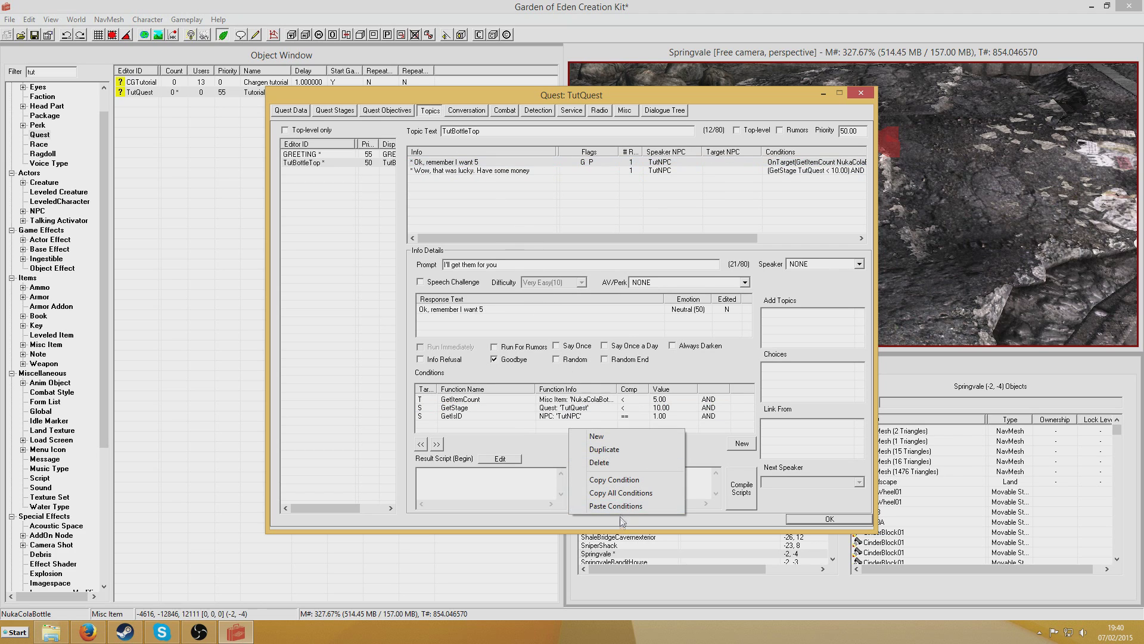
{"action": "left_click", "coordinate": [621, 494]}
{"action": "left_click", "coordinate": [496, 171]}
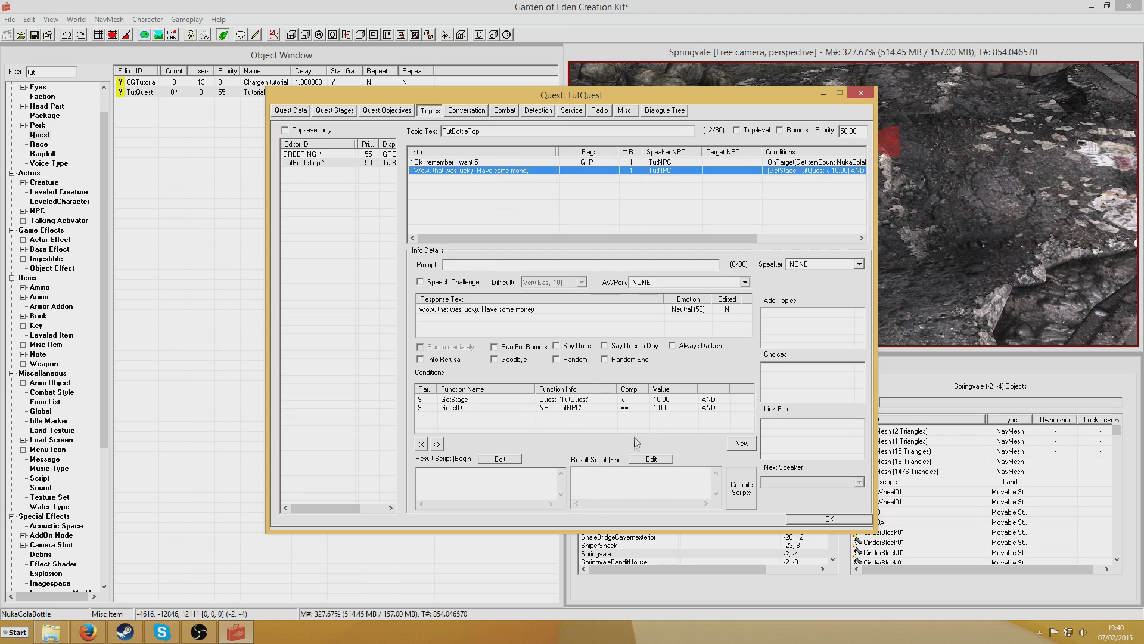
{"action": "left_click", "coordinate": [586, 399]}
{"action": "key", "text": "Delete"}
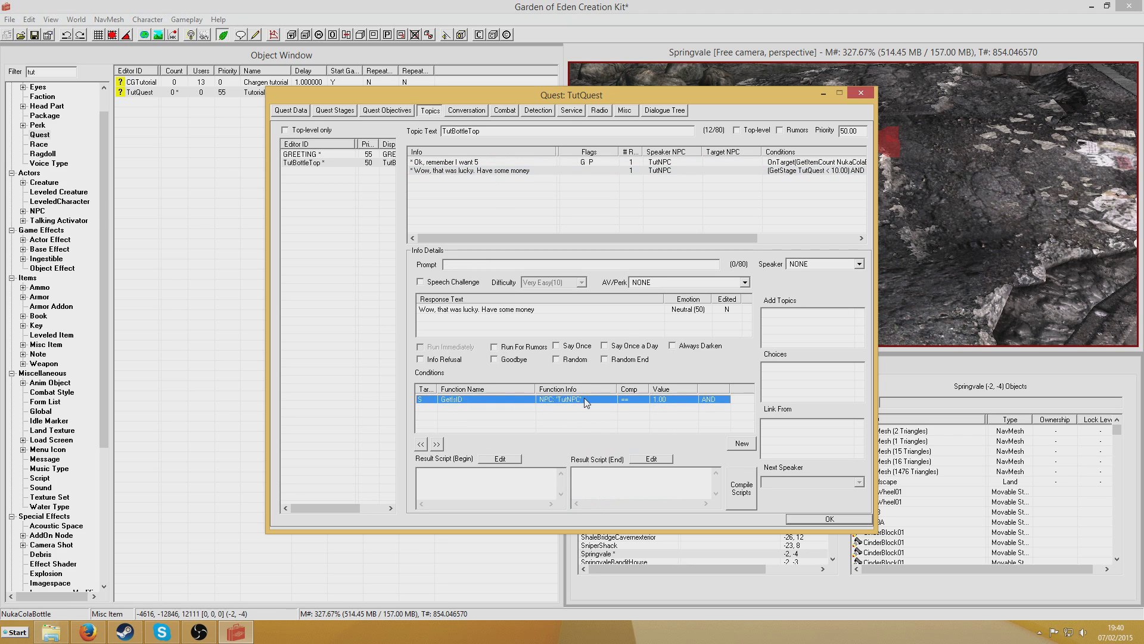
{"action": "key", "text": "Delete"}
{"action": "right_click", "coordinate": [586, 410]}
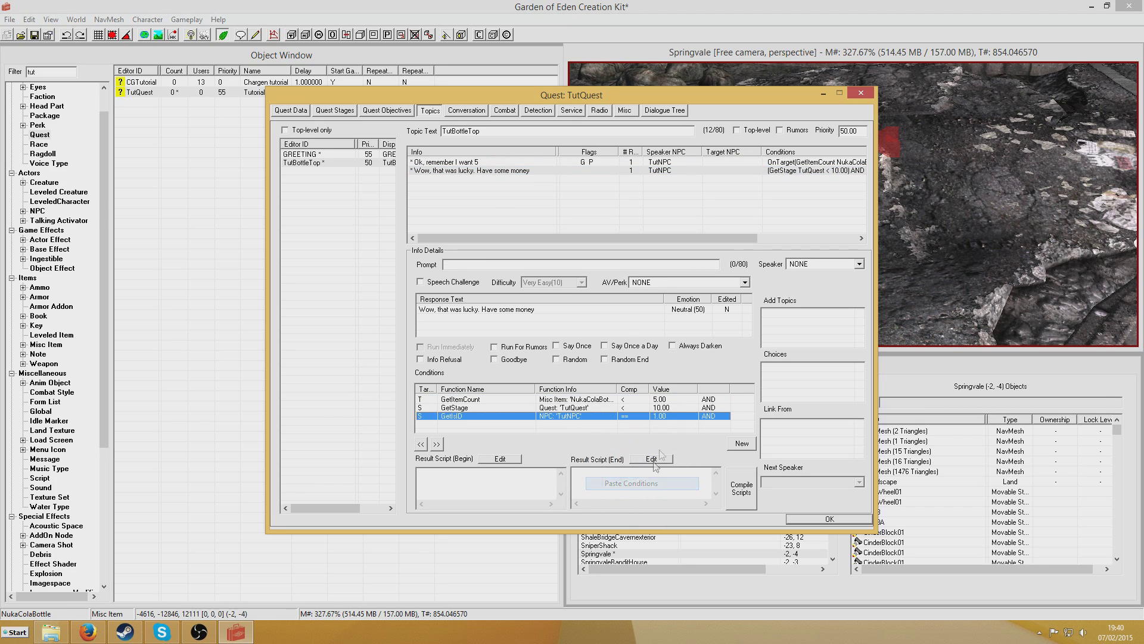
Change the comparison of the second response's GetItemCount condition to >=.
{"action": "double_click", "coordinate": [636, 400]}
{"action": "left_click", "coordinate": [656, 444]}
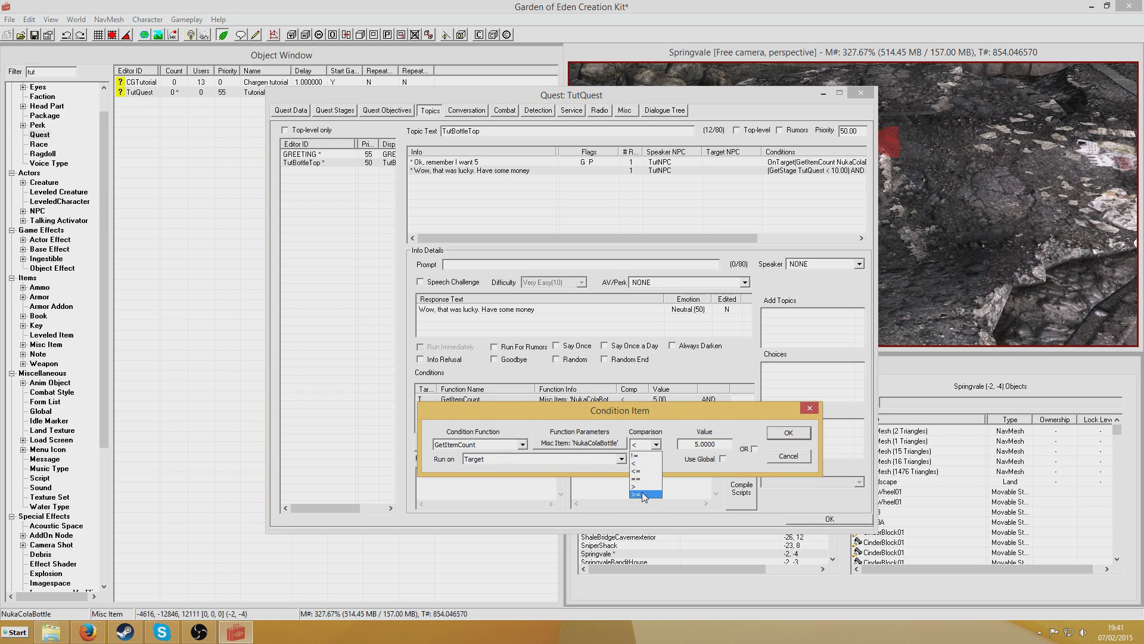
{"action": "left_click", "coordinate": [644, 494]}
{"action": "left_click", "coordinate": [789, 433]}
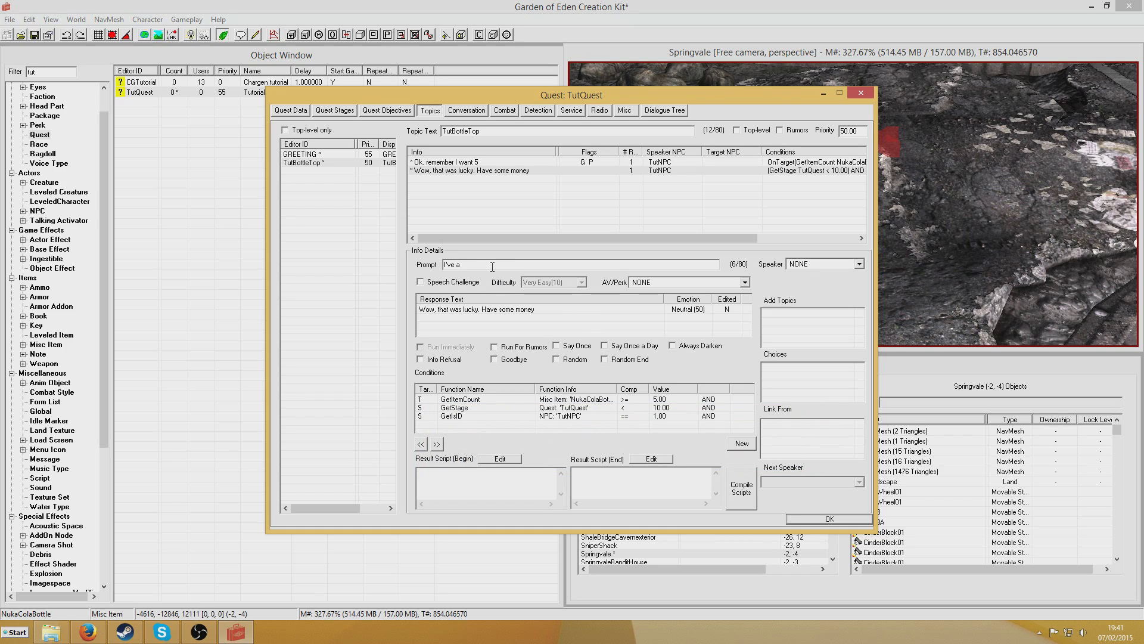
Enter a prompt beginning "I've already" for the second response and a result script setting TutQuest to stage 20.
{"action": "type", "text": "I've alreday g"}
{"action": "key", "text": "BackSpace"}
{"action": "key", "text": "BackSpace"}
{"action": "key", "text": "BackSpace"}
{"action": "type", "text": "a"}
{"action": "key", "text": "BackSpace"}
{"action": "type", "text": "ady"}
{"action": "type", "text": "uest "}
{"action": "type", "text": "20"}
Add "Player.additem Caps001 100" and "Player.removeitem NukaColaBottle 5" to quest stage 20's result script and compile it.
{"action": "left_click", "coordinate": [285, 112]}
{"action": "left_click", "coordinate": [319, 112]}
{"action": "left_click", "coordinate": [306, 150]}
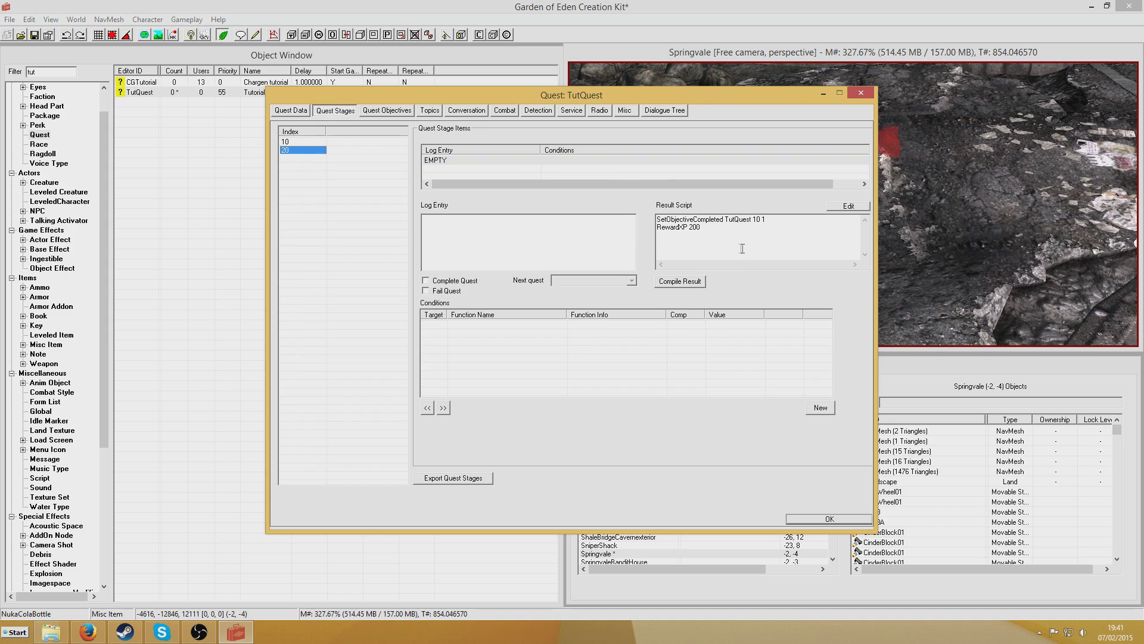
{"action": "left_click", "coordinate": [725, 227]}
{"action": "type", "text": "Player.additem Caps001 100"}
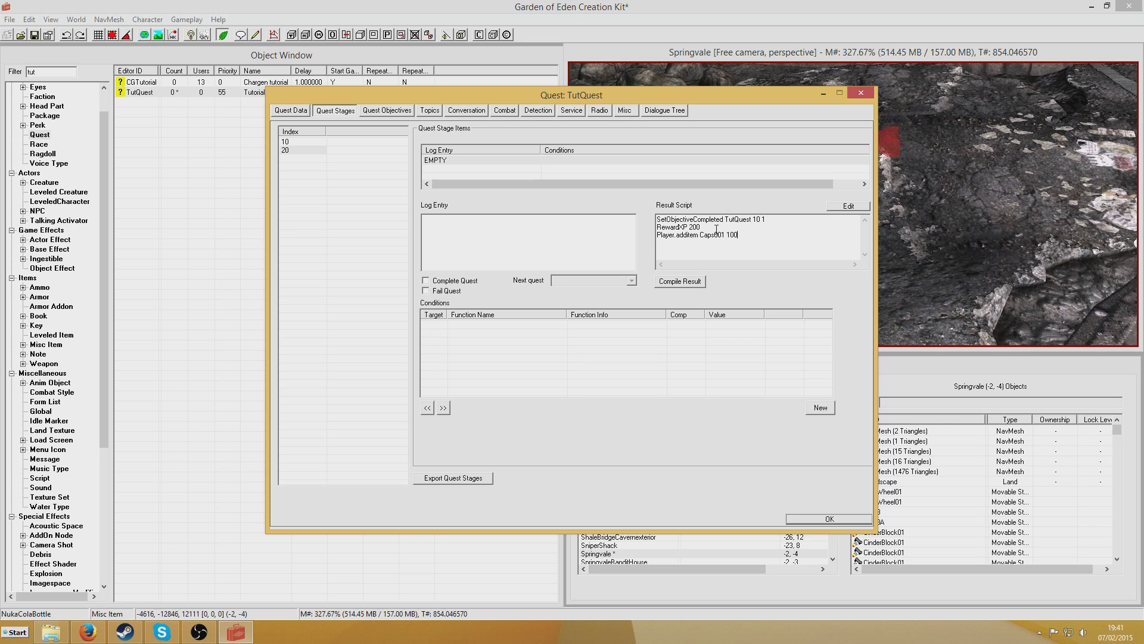
{"action": "left_click", "coordinate": [695, 283]}
{"action": "left_click", "coordinate": [755, 237]}
{"action": "left_click", "coordinate": [680, 281]}
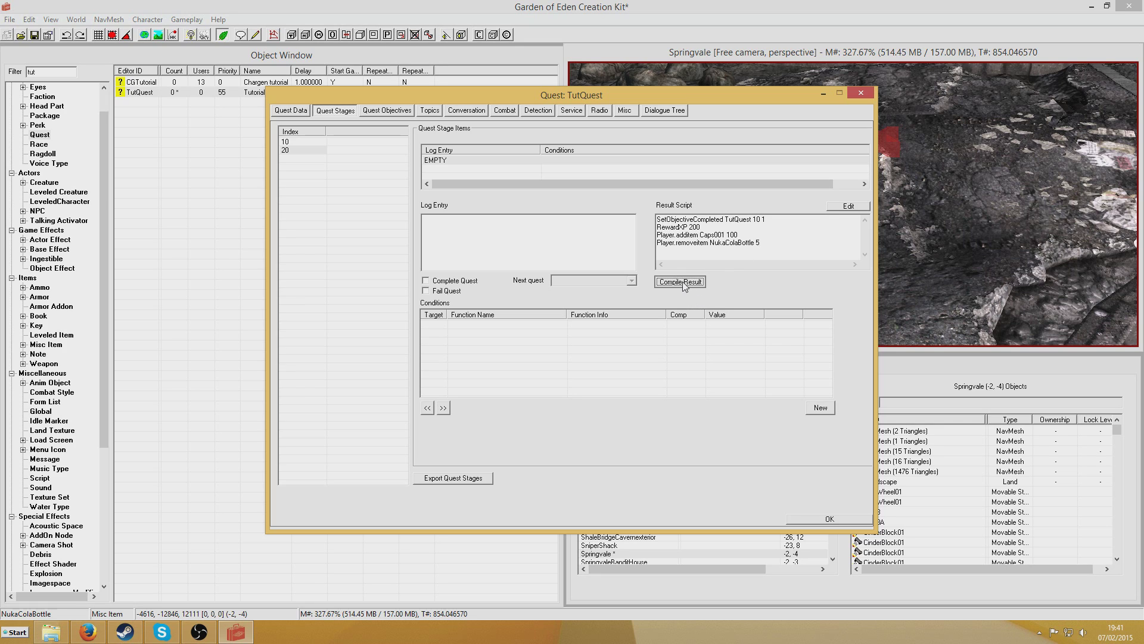
Add a second response reading "Do you have the bottles?" to the quest's GREETING topic.
{"action": "left_click", "coordinate": [429, 110]}
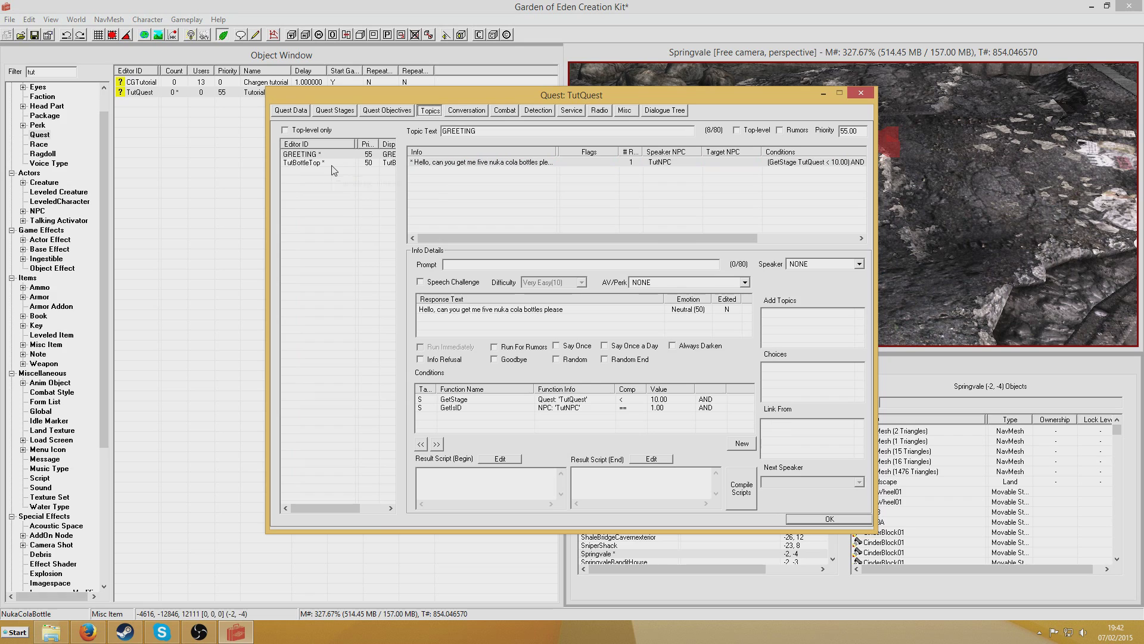
{"action": "right_click", "coordinate": [445, 181]}
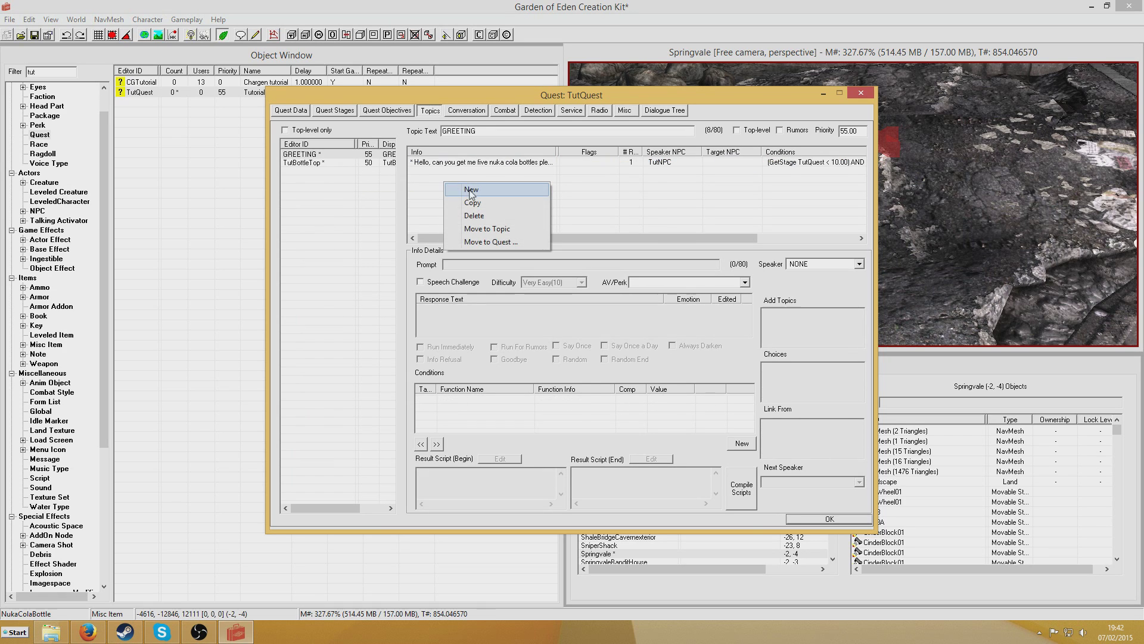
{"action": "left_click", "coordinate": [471, 190]}
{"action": "type", "text": "Do you have the bott"}
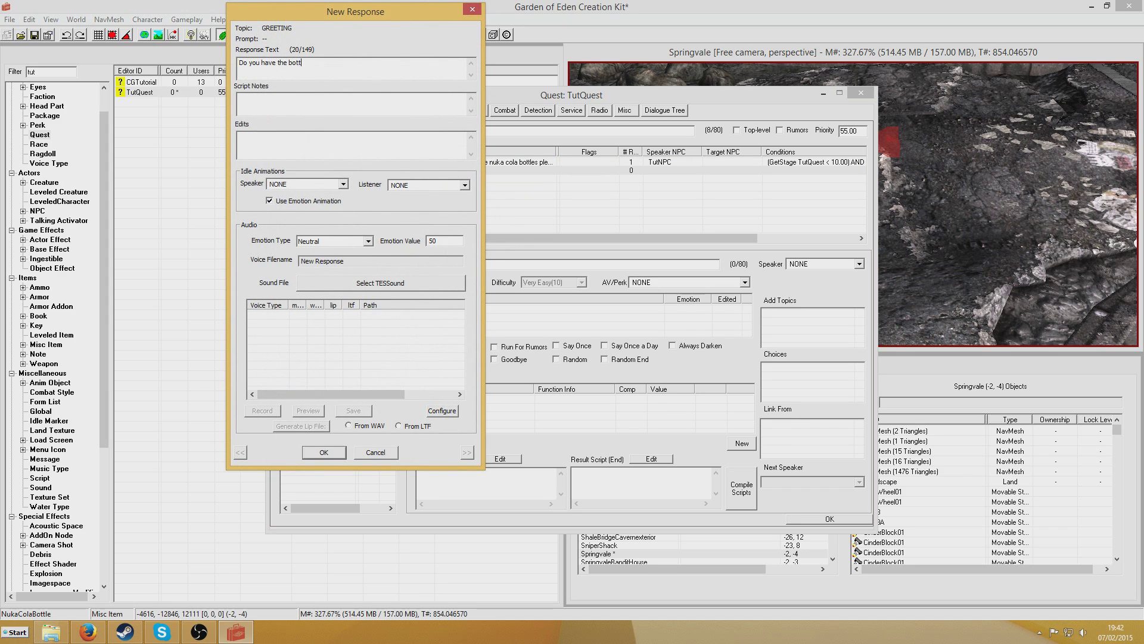
{"action": "type", "text": "les?"}
{"action": "key", "text": "Return"}
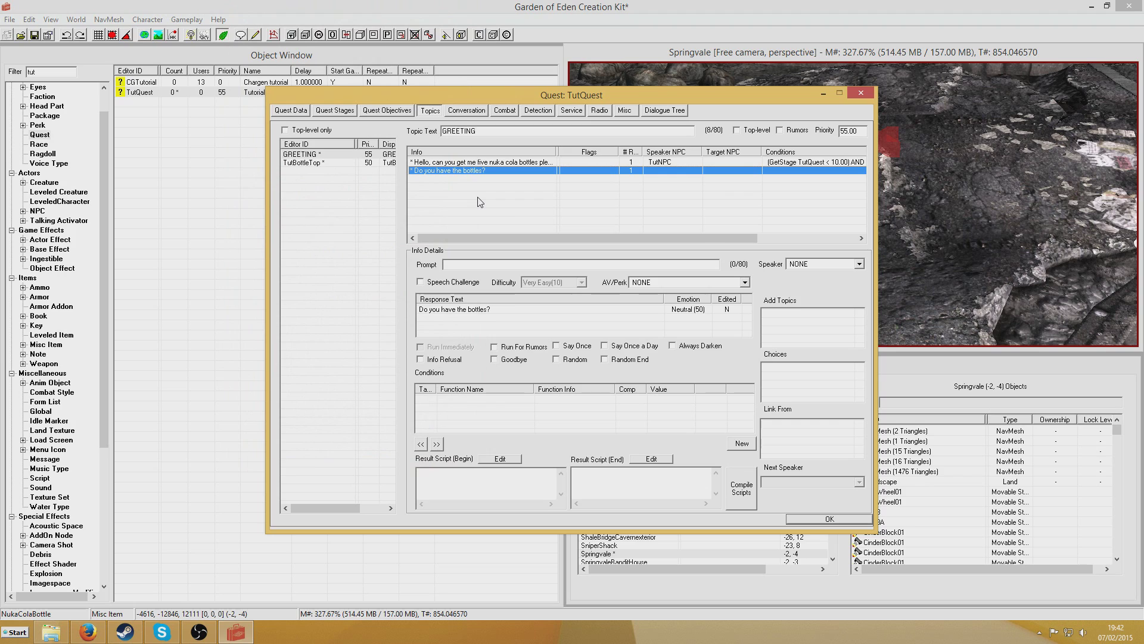
Paste the copied conditions into the "Do you have the bottles?" greeting, remove GetItemCount and set the GetStage comparison to ==.
{"action": "right_click", "coordinate": [536, 426]}
{"action": "left_click", "coordinate": [587, 485]}
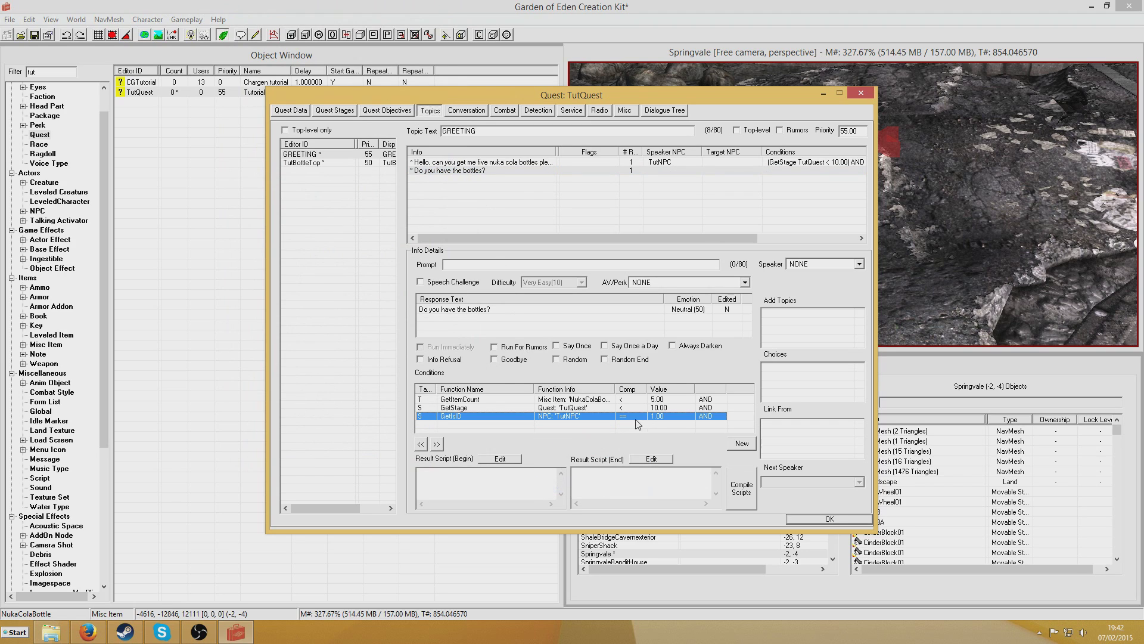
{"action": "left_click", "coordinate": [664, 401]}
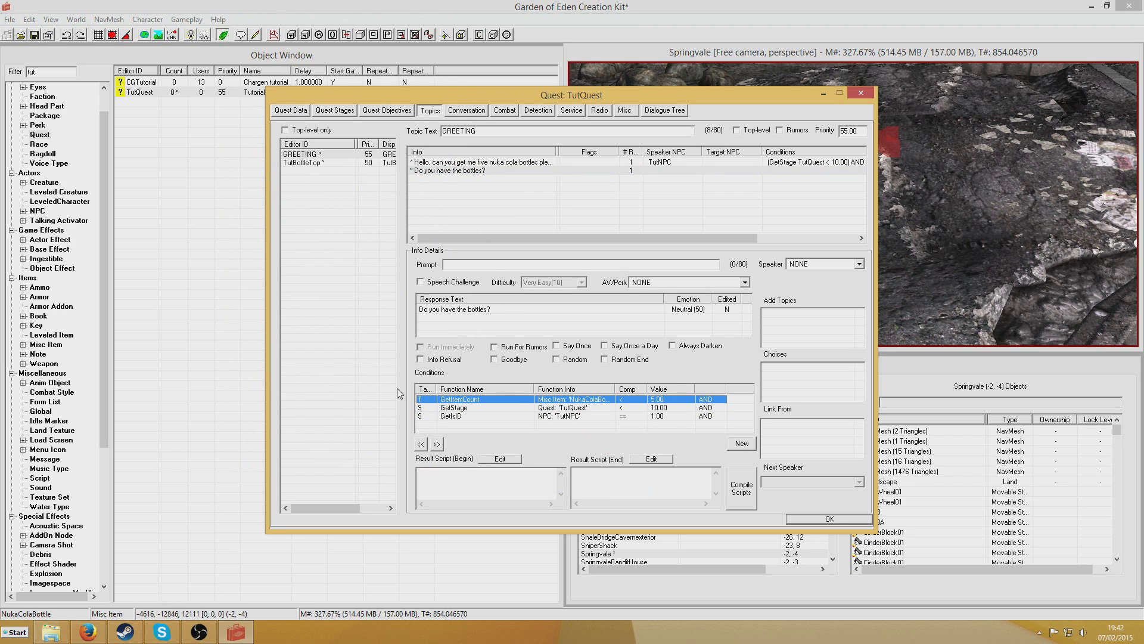
{"action": "key", "text": "Delete"}
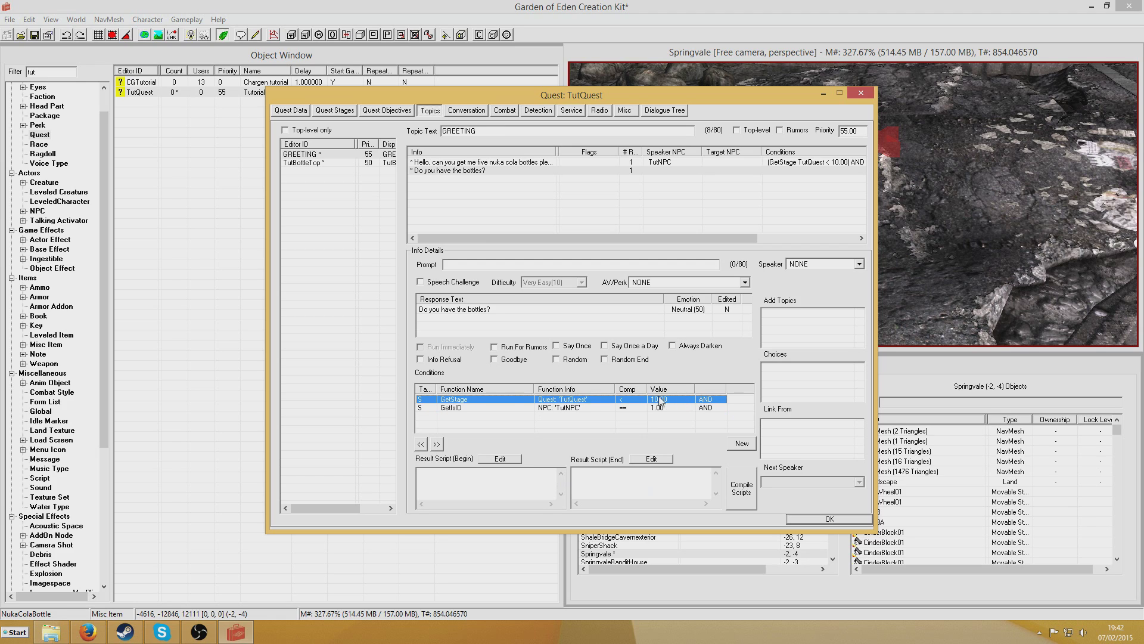
{"action": "double_click", "coordinate": [662, 400]}
{"action": "left_click", "coordinate": [656, 443]}
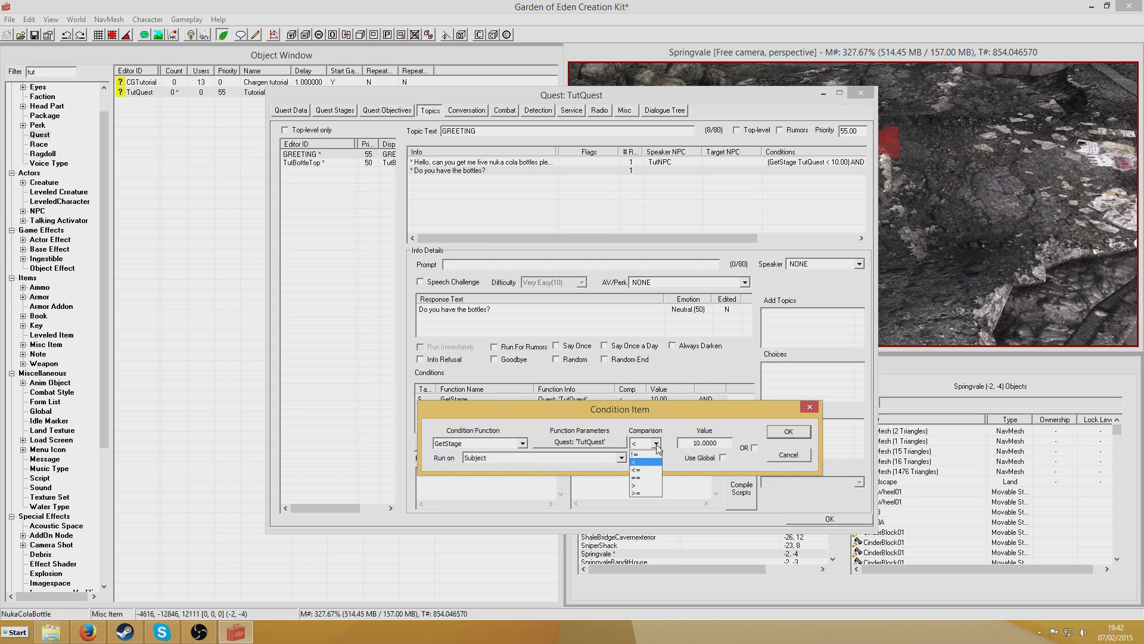
{"action": "left_click", "coordinate": [636, 477]}
{"action": "left_click", "coordinate": [795, 433]}
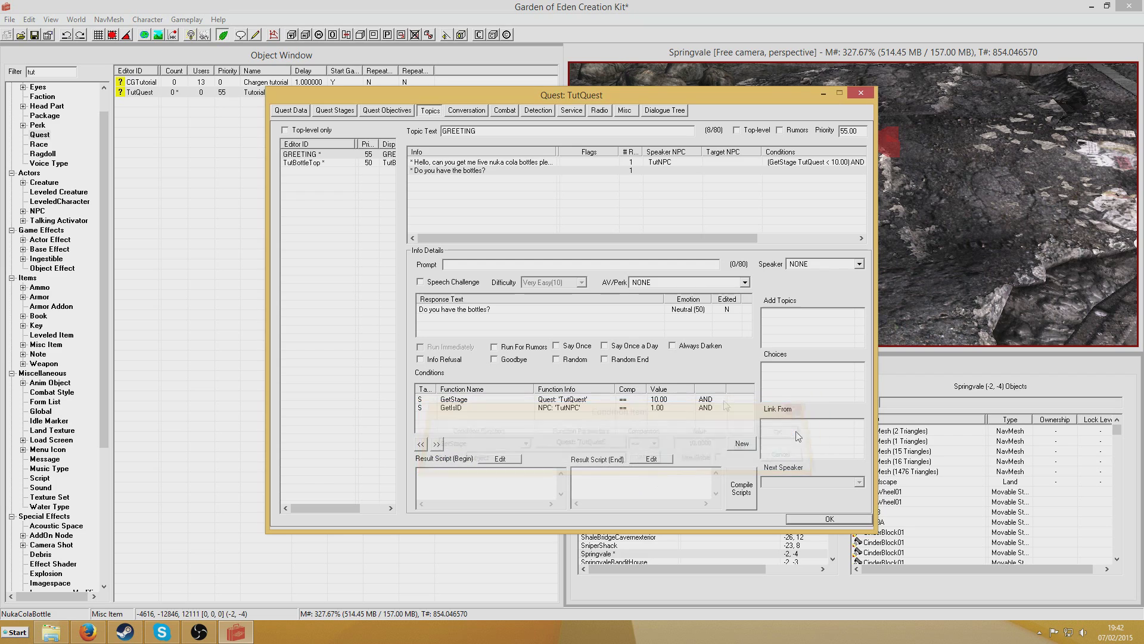
Add a third response reading "Then go and get last" to the TutBottleTop topic.
{"action": "left_click", "coordinate": [319, 163]}
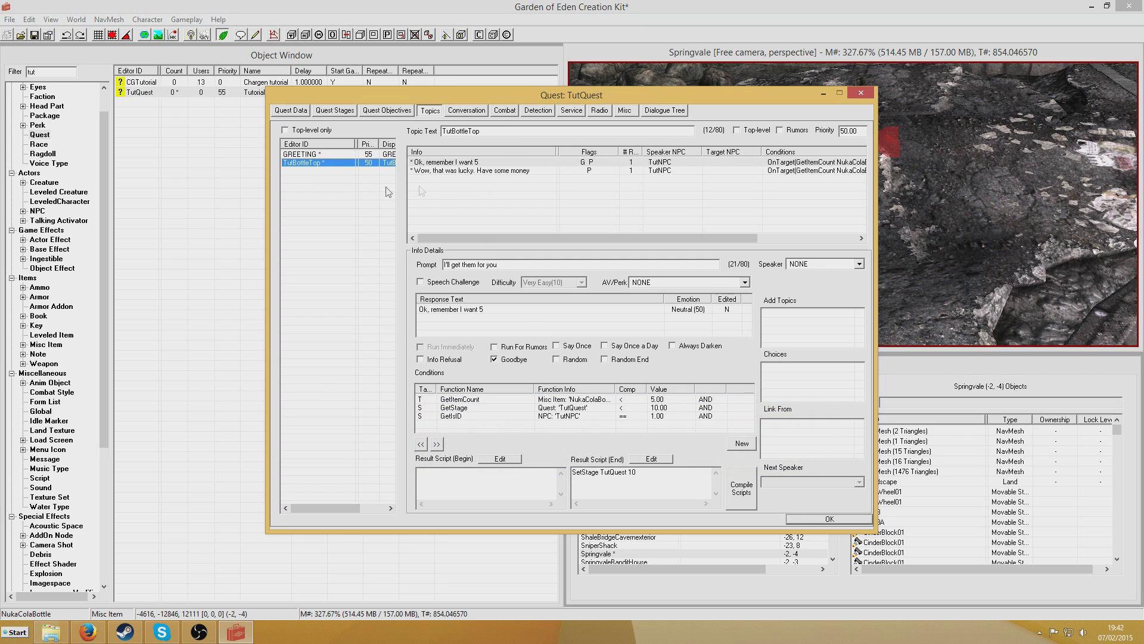
{"action": "right_click", "coordinate": [456, 194]}
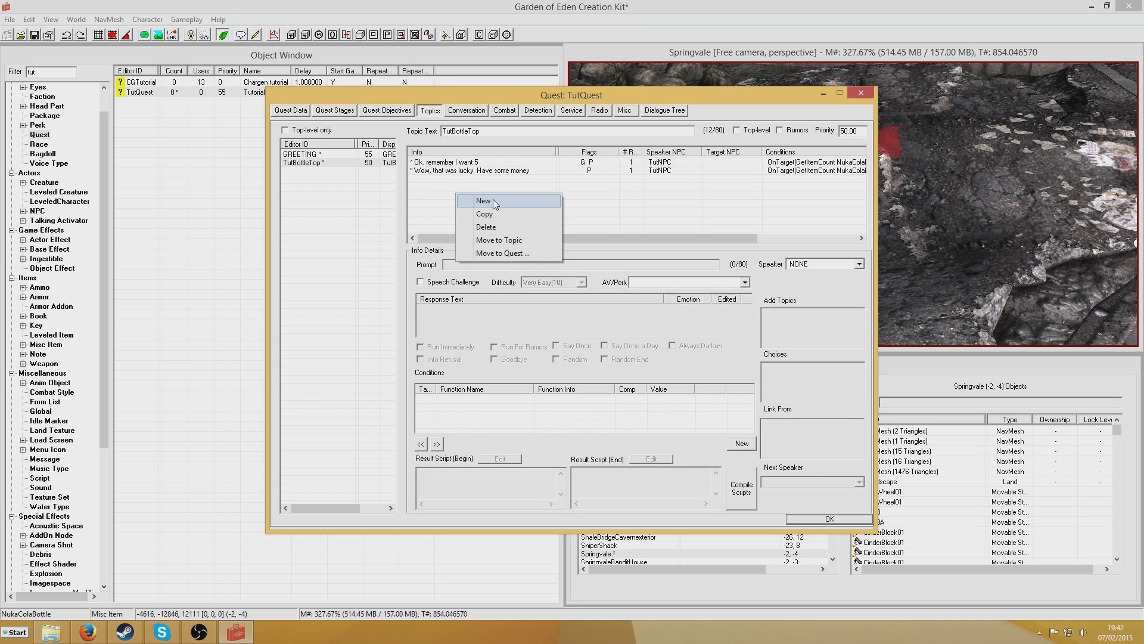
{"action": "left_click", "coordinate": [493, 200]}
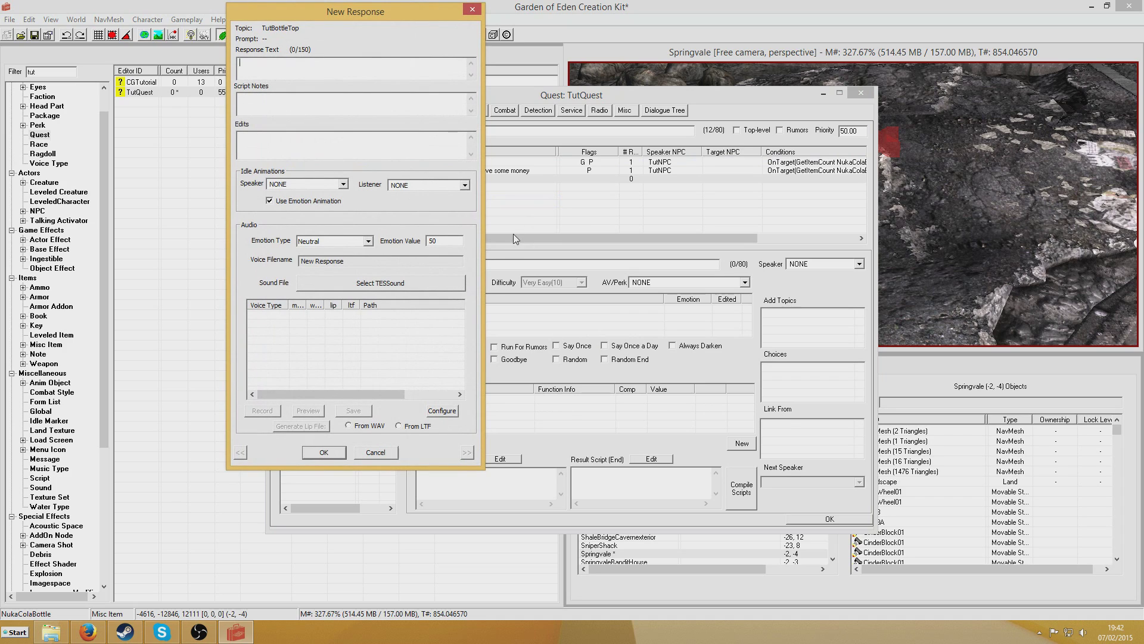
{"action": "type", "text": "Then"}
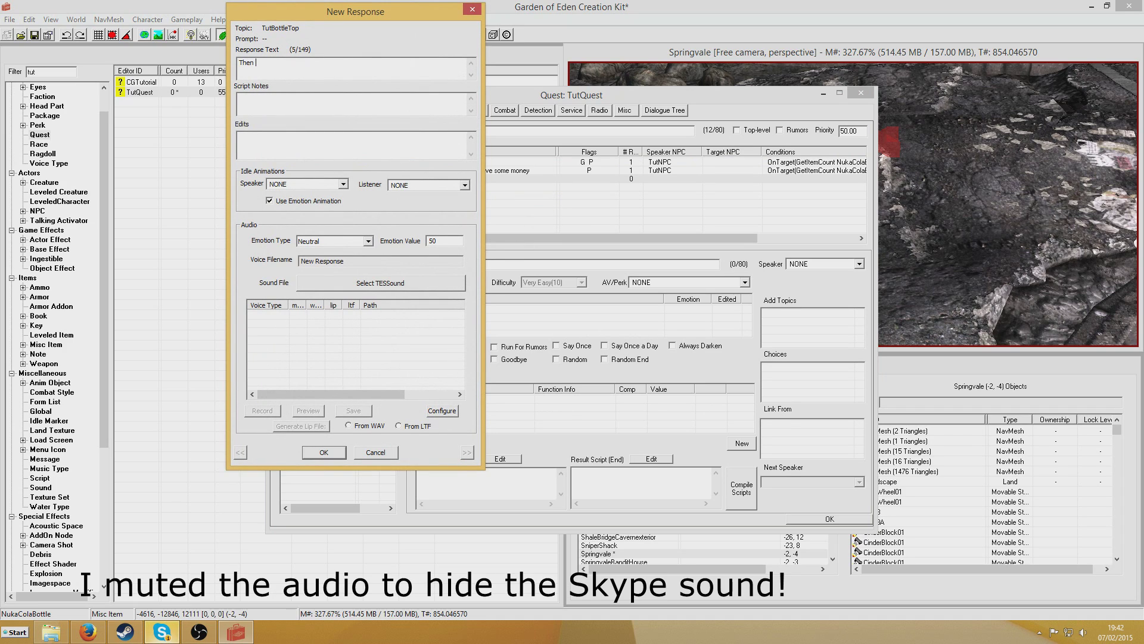
{"action": "type", "text": " go and get las"}
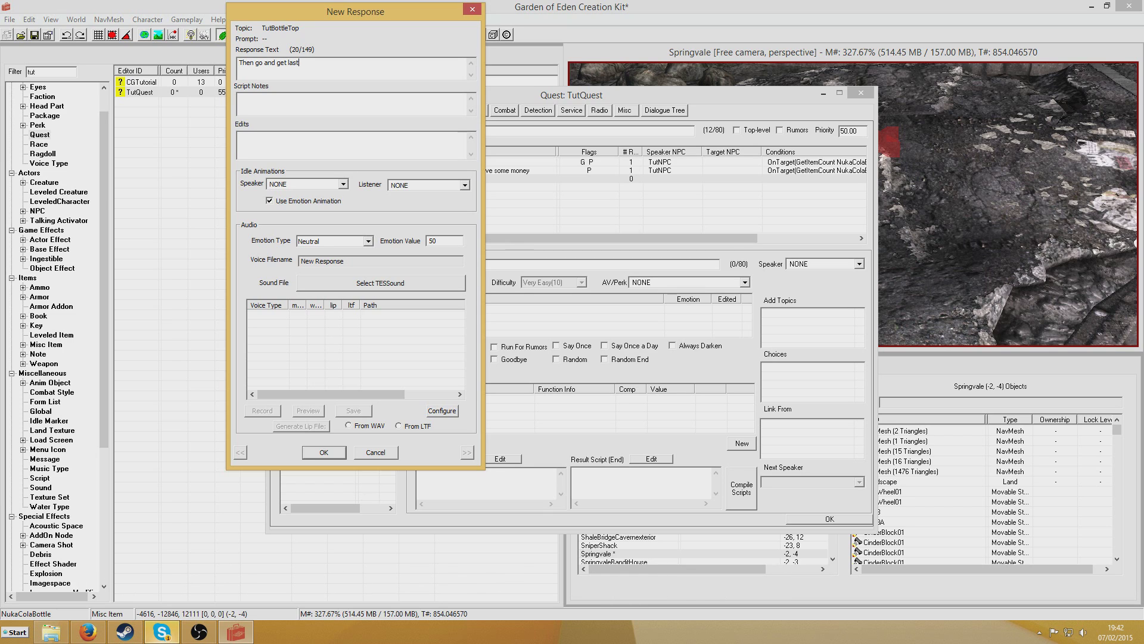
{"action": "type", "text": "t"}
{"action": "key", "text": "Return"}
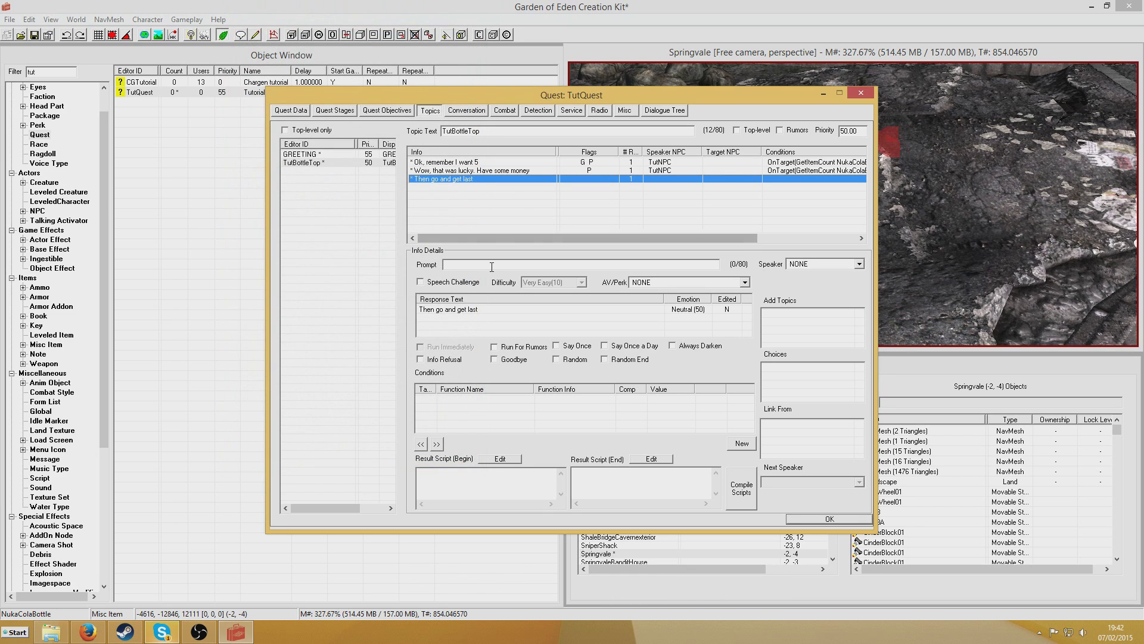
Reword the third TutBottleTop response to "Then go back and get them!".
{"action": "left_click", "coordinate": [492, 266]}
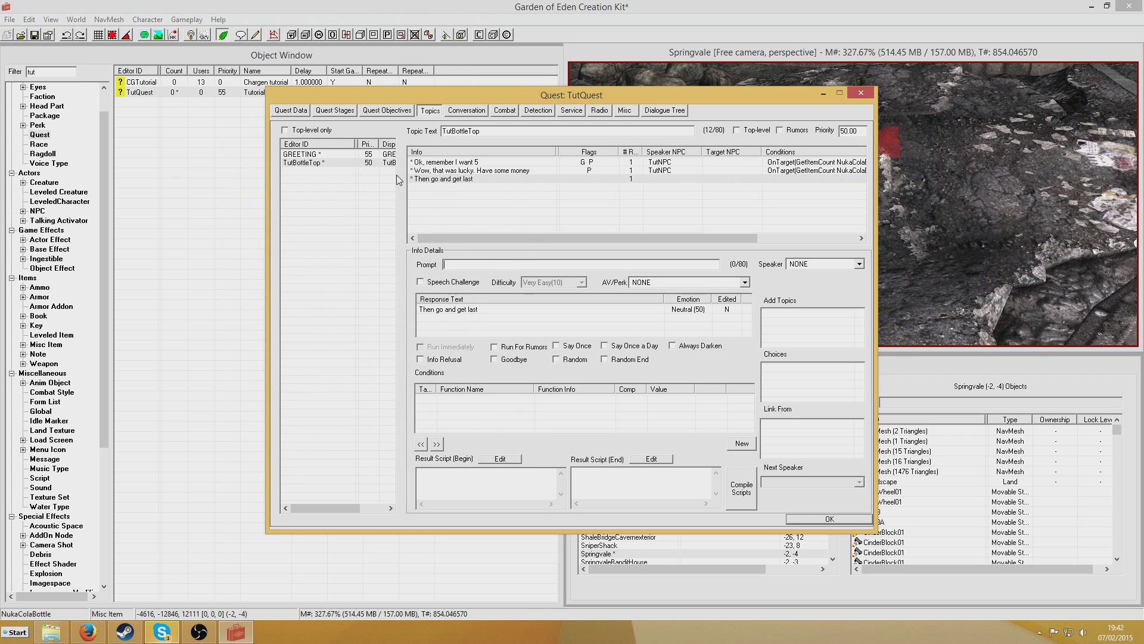
{"action": "double_click", "coordinate": [475, 181]}
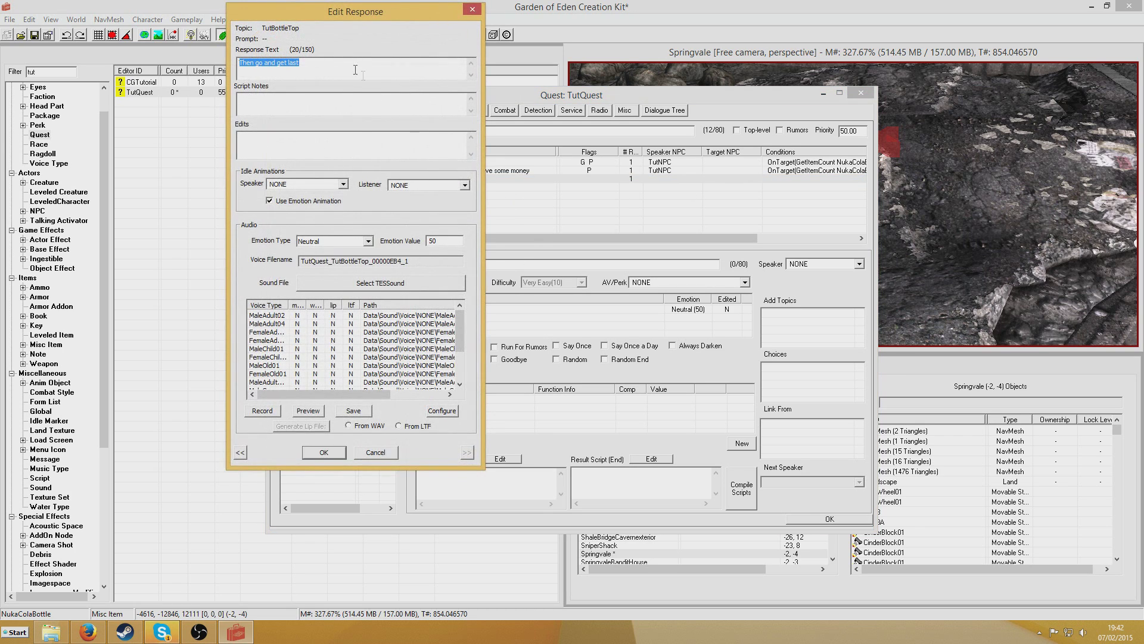
{"action": "left_click", "coordinate": [353, 67]}
{"action": "key", "text": "BackSpace"}
{"action": "key", "text": "BackSpace"}
{"action": "type", "text": "back and get them!"}
{"action": "key", "text": "Return"}
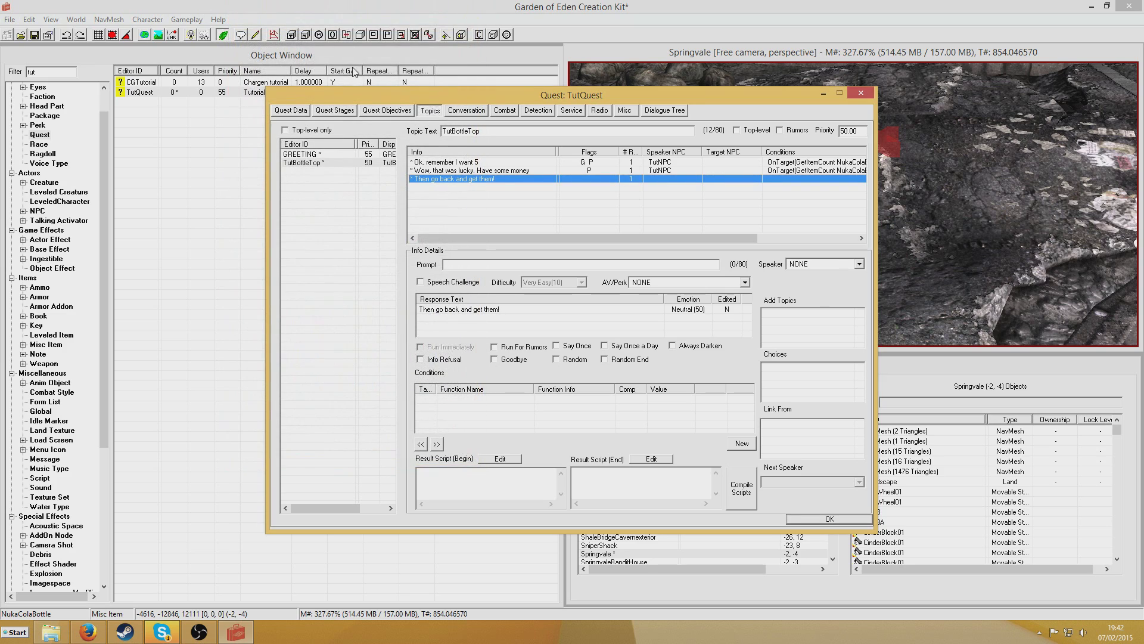
Give this response the prompt "I don't have them yet" and the copied conditions, with the GetStage comparison set to ==.
{"action": "left_click", "coordinate": [456, 264]}
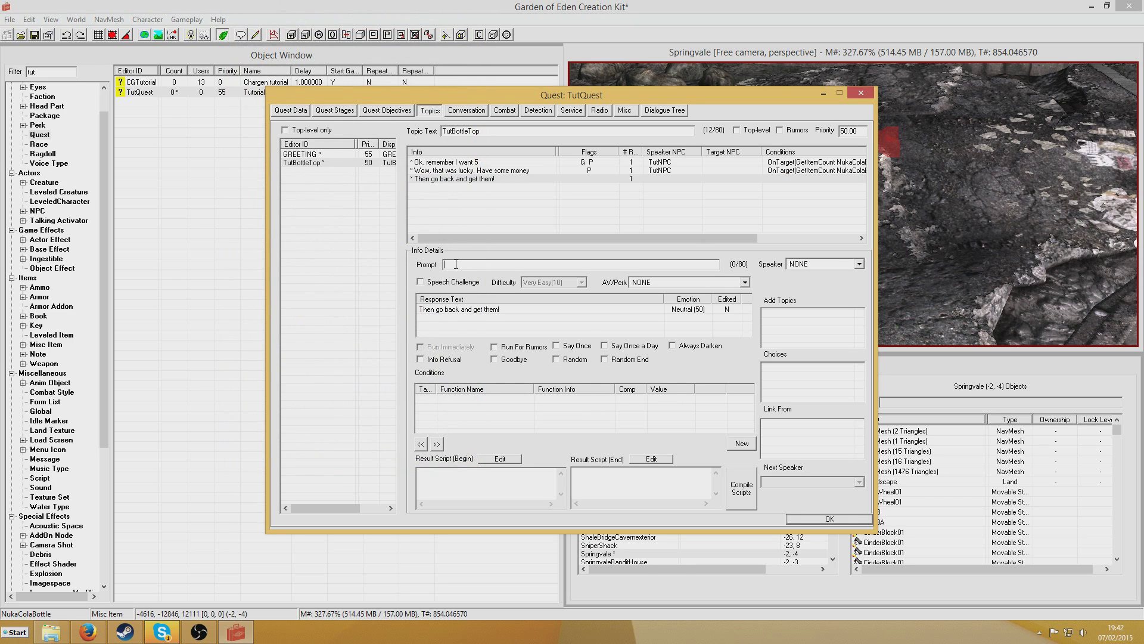
{"action": "type", "text": "I don't have them yet"}
{"action": "right_click", "coordinate": [490, 405]}
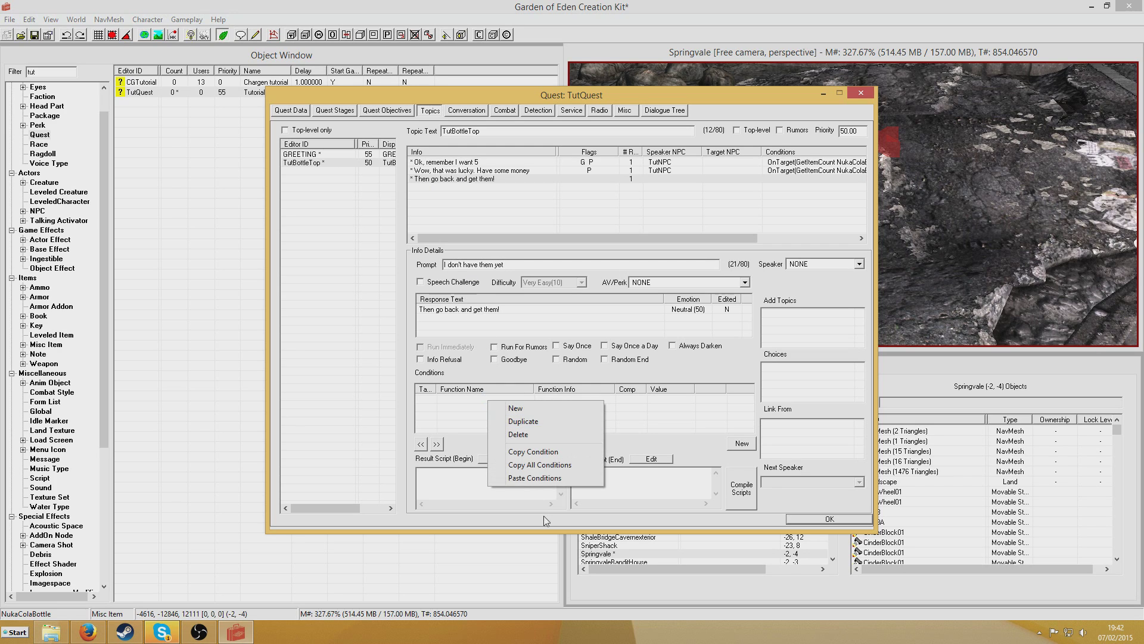
{"action": "left_click", "coordinate": [538, 483]}
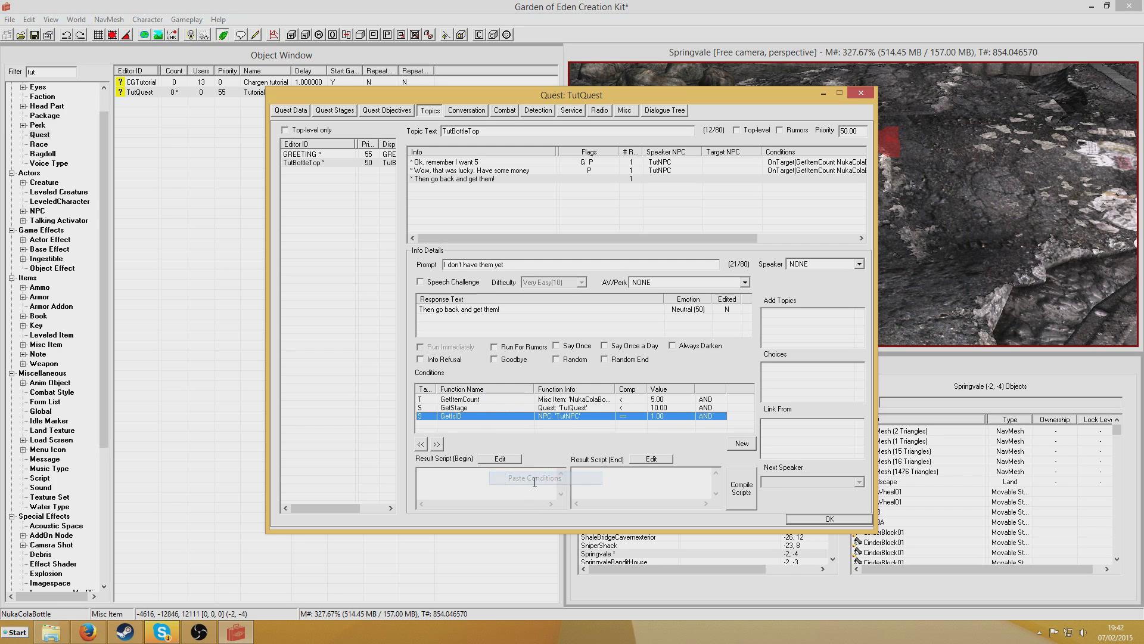
{"action": "double_click", "coordinate": [656, 407]}
{"action": "left_click", "coordinate": [657, 454]}
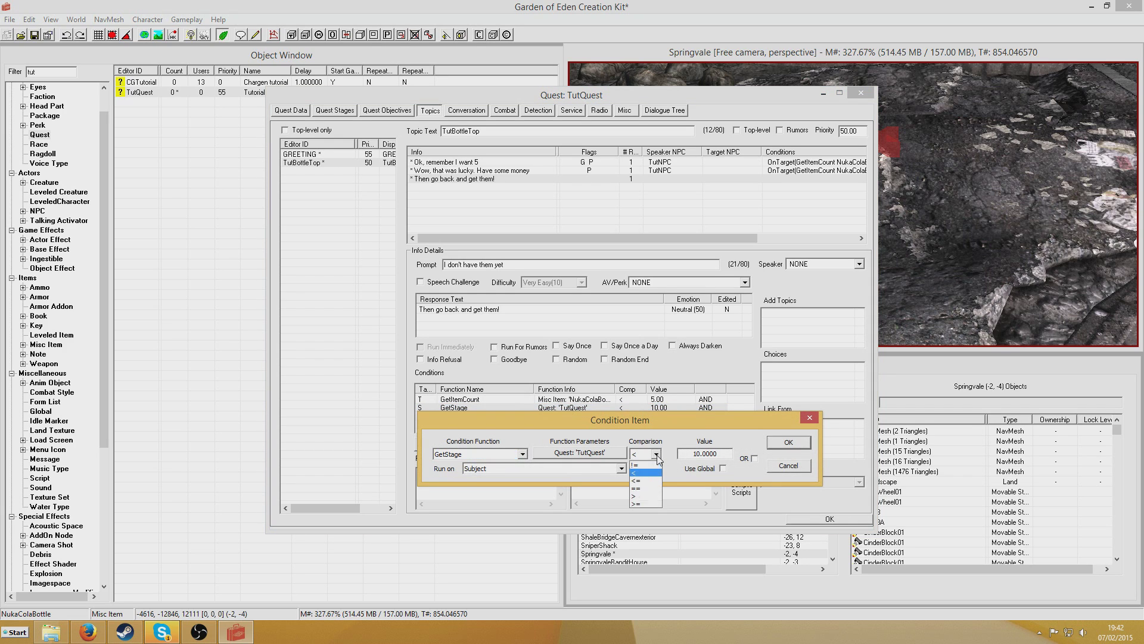
{"action": "left_click", "coordinate": [643, 464]}
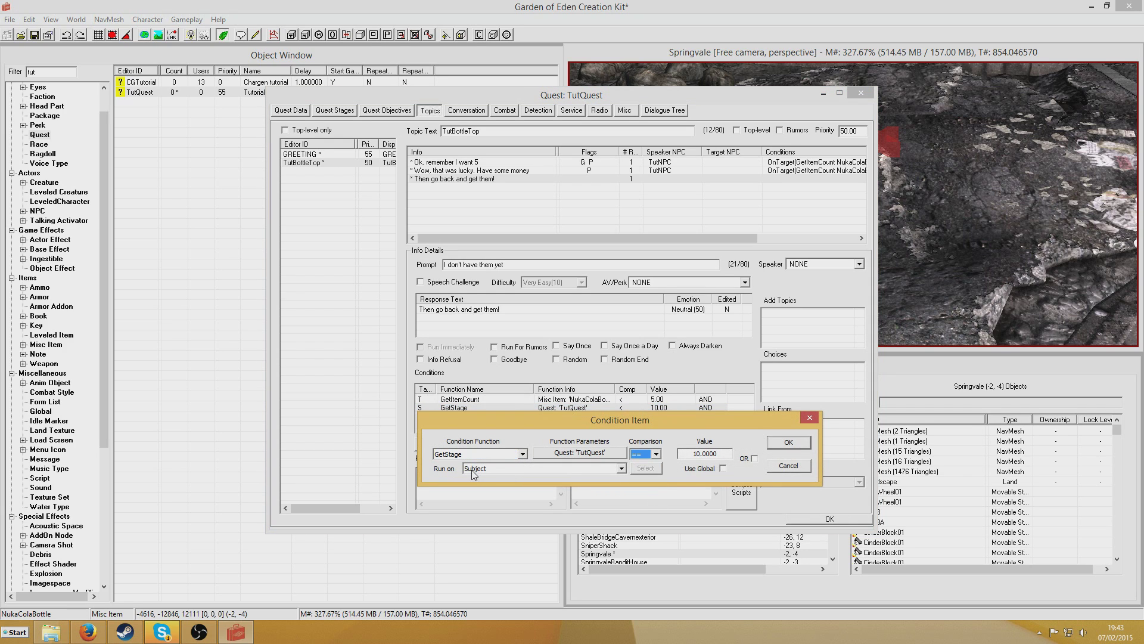
{"action": "left_click", "coordinate": [789, 442]}
Add a TutBottleTop response "Thanks for your help. Have some money" with the prompt "I've got them right here".
{"action": "right_click", "coordinate": [452, 213]}
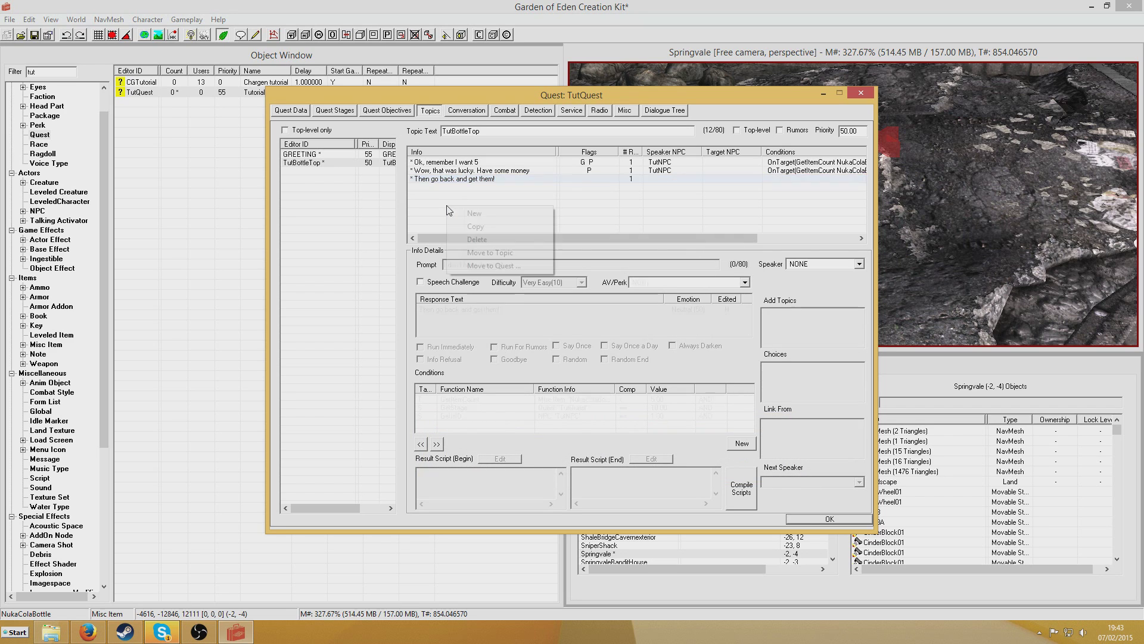
{"action": "left_click", "coordinate": [477, 213]}
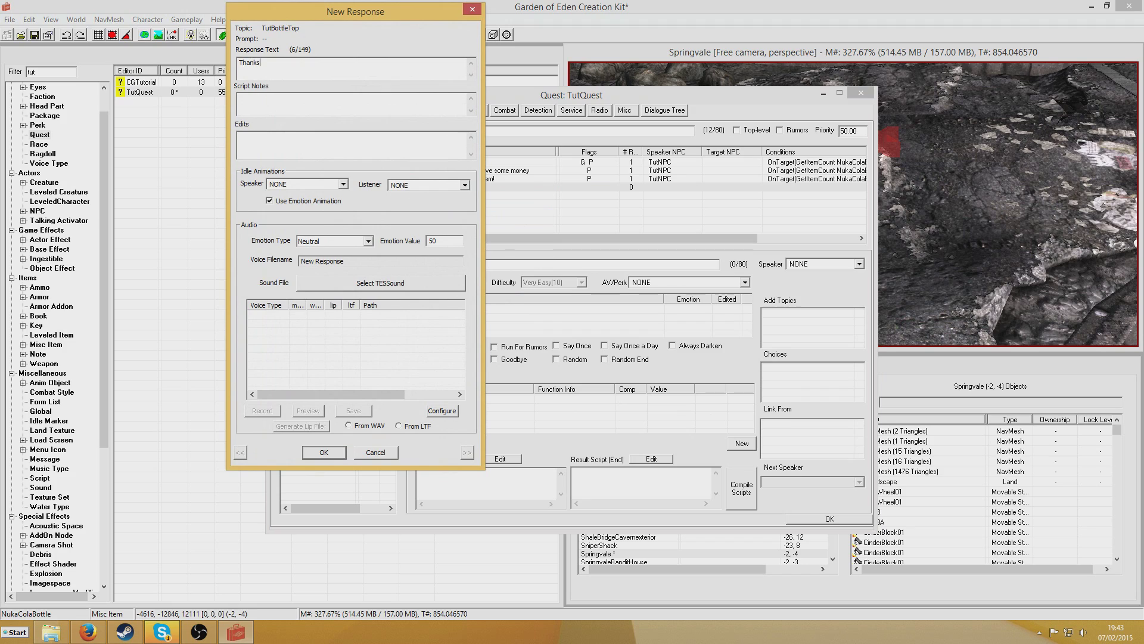
{"action": "type", "text": "Thanks for your help. Have some money"}
{"action": "key", "text": "Return"}
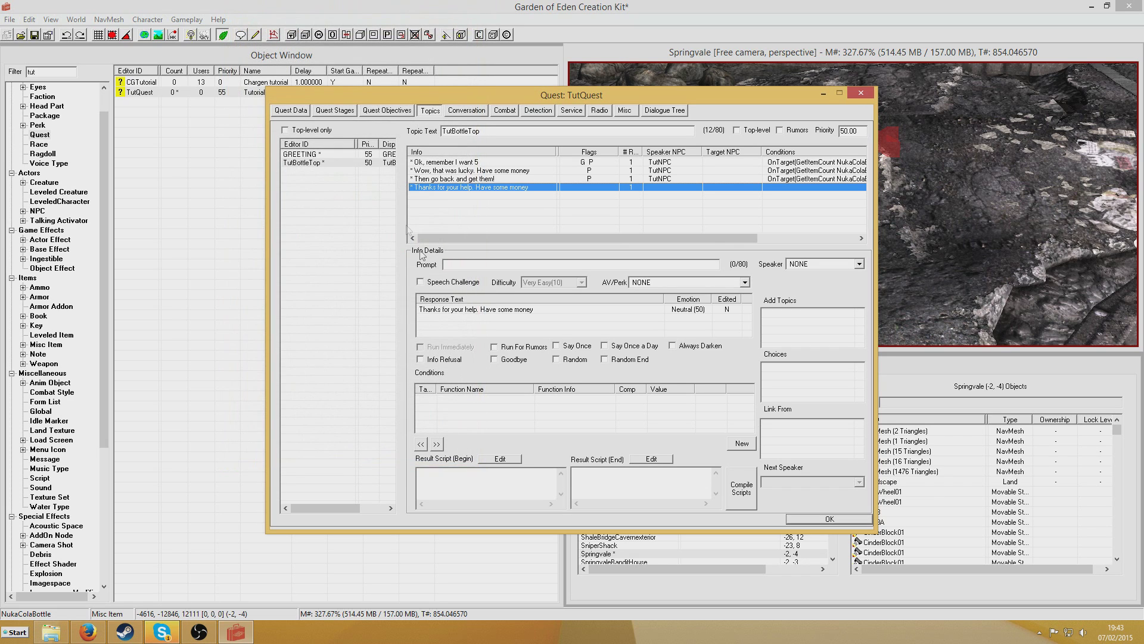
{"action": "left_click", "coordinate": [474, 262]}
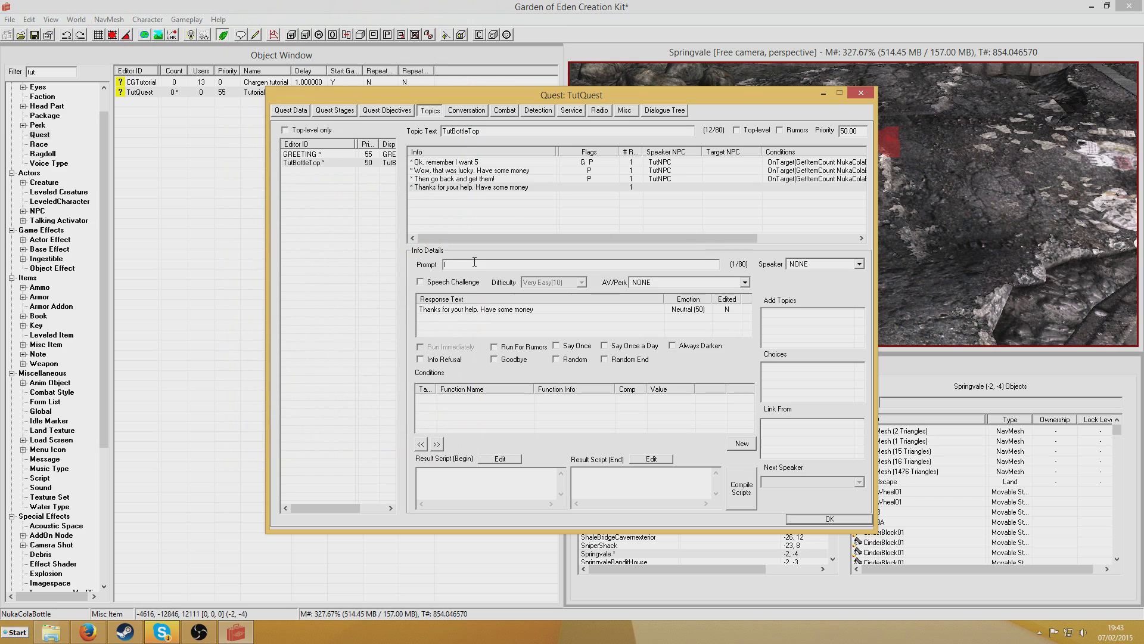
{"action": "type", "text": "I've got them right here"}
Give this response the copied conditions with GetItemCount compared by >=, and an end result script setting TutQuest to stage 20.
{"action": "right_click", "coordinate": [603, 416]}
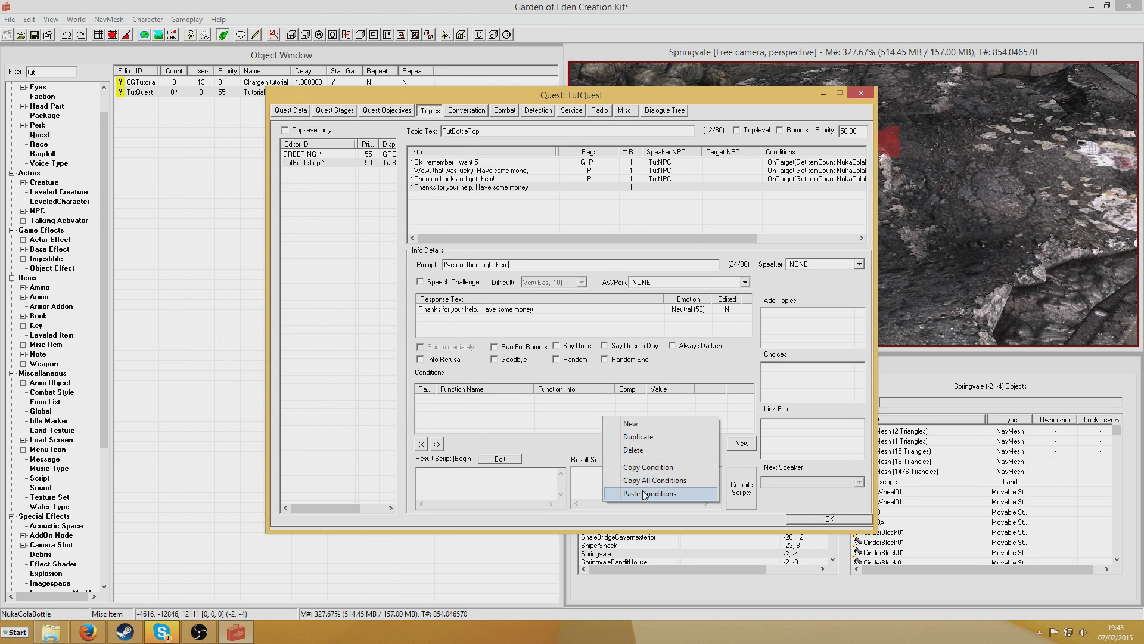
{"action": "left_click", "coordinate": [646, 493]}
{"action": "double_click", "coordinate": [657, 399]}
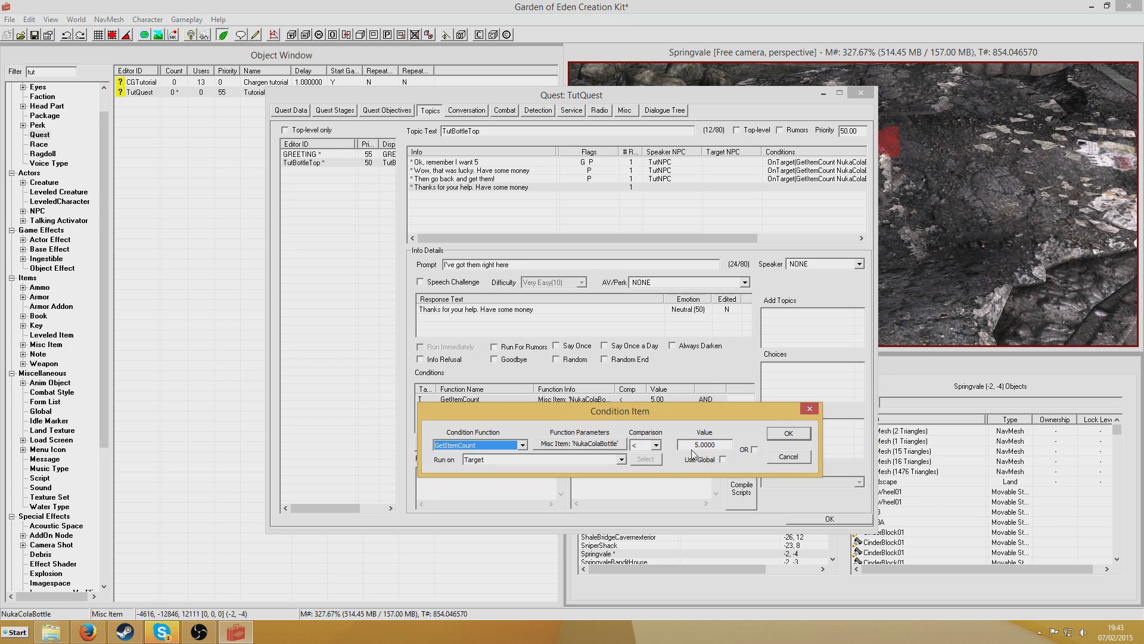
{"action": "left_click", "coordinate": [656, 448]}
{"action": "left_click", "coordinate": [646, 479]}
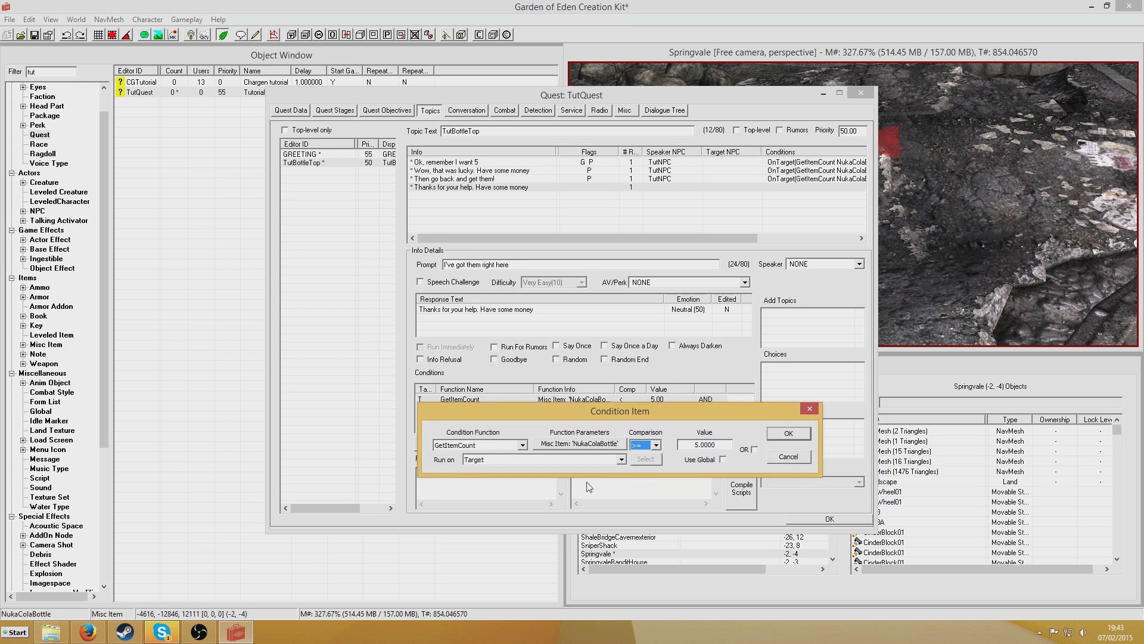
{"action": "left_click", "coordinate": [797, 436]}
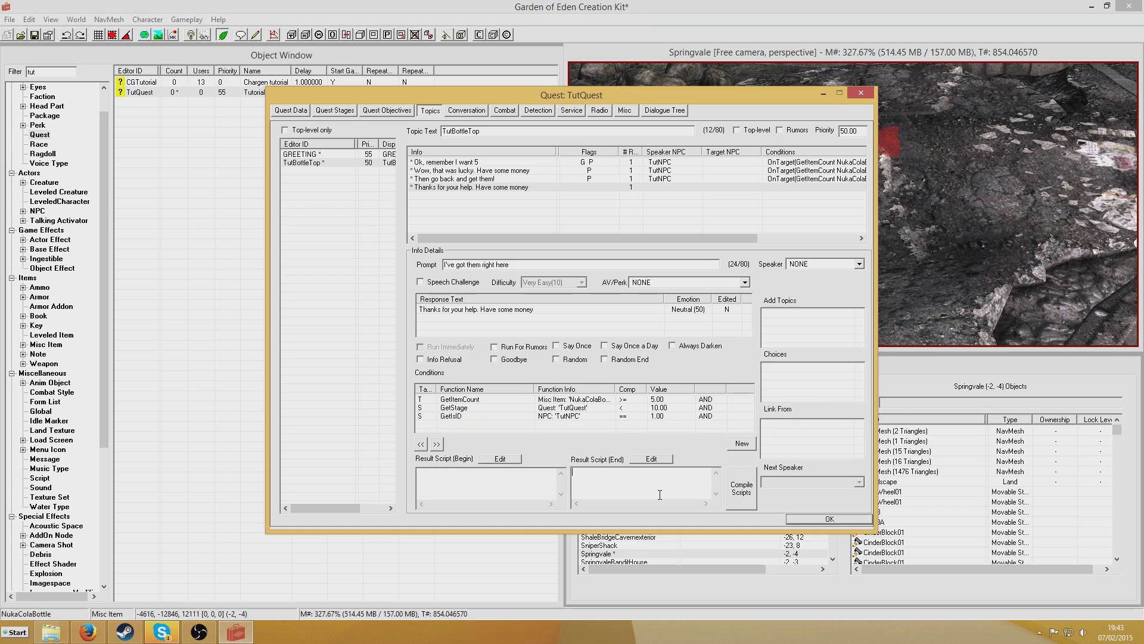
{"action": "type", "text": "etStage TutQuest 20"}
Add a third response reading "Thanks for the help" to the GREETING topic.
{"action": "left_click", "coordinate": [348, 156]}
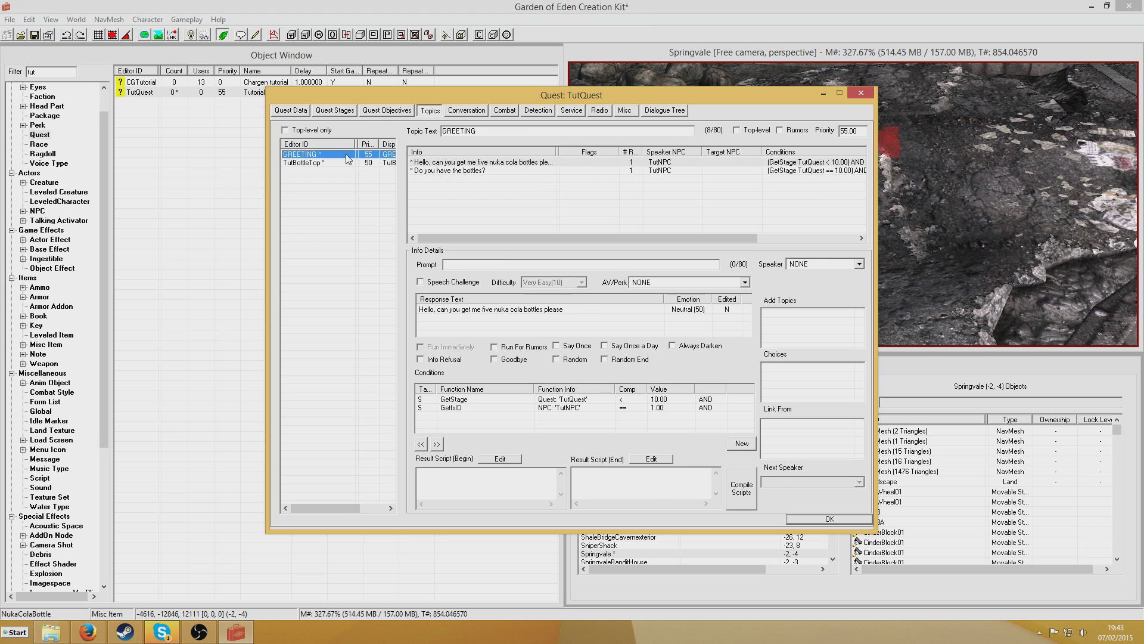
{"action": "right_click", "coordinate": [435, 191]}
{"action": "left_click", "coordinate": [485, 198]}
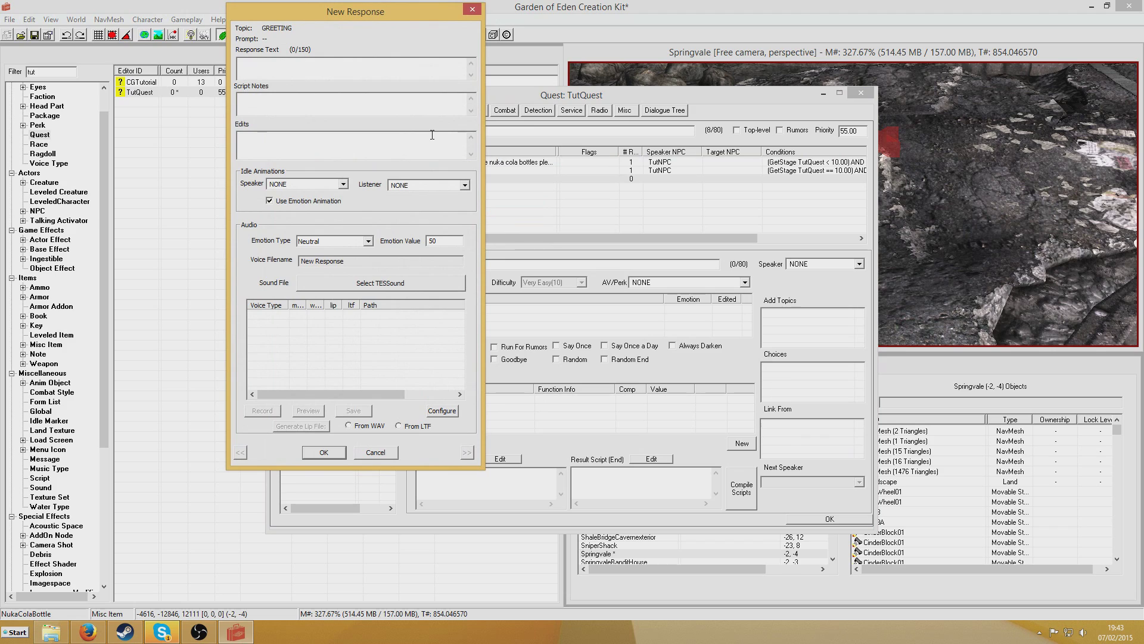
{"action": "type", "text": "Thanks for the help"}
{"action": "key", "text": "Return"}
Give the "Thanks for the help" greeting the copied conditions without GetItemCount, and set its GetStage TutQuest condition to == 20.
{"action": "right_click", "coordinate": [573, 420]}
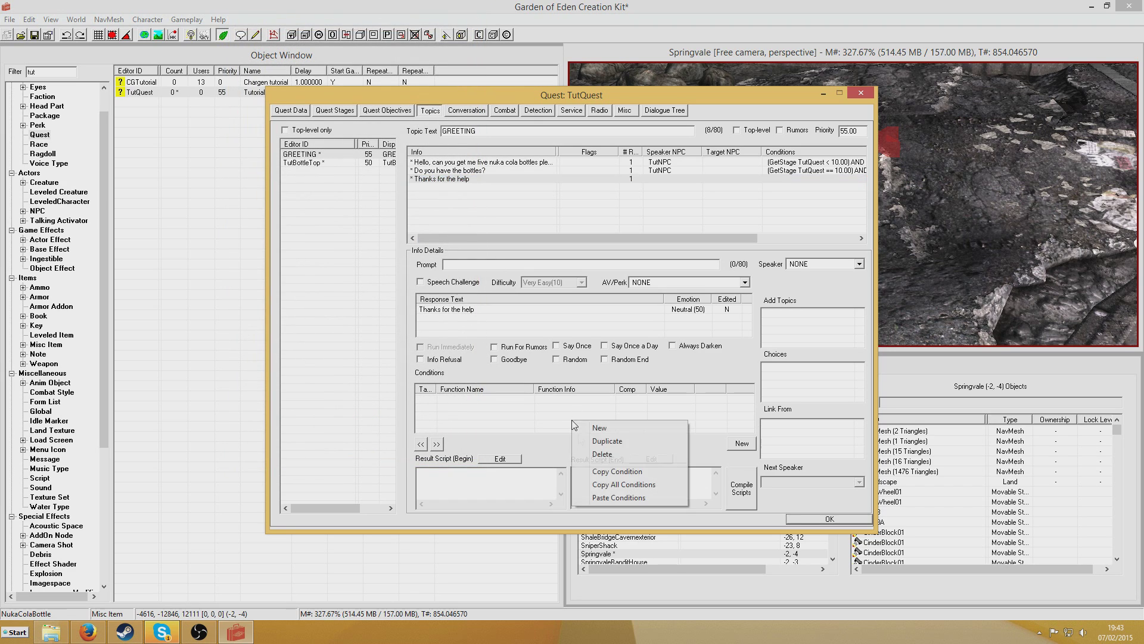
{"action": "left_click", "coordinate": [618, 498]}
{"action": "left_click", "coordinate": [592, 399]}
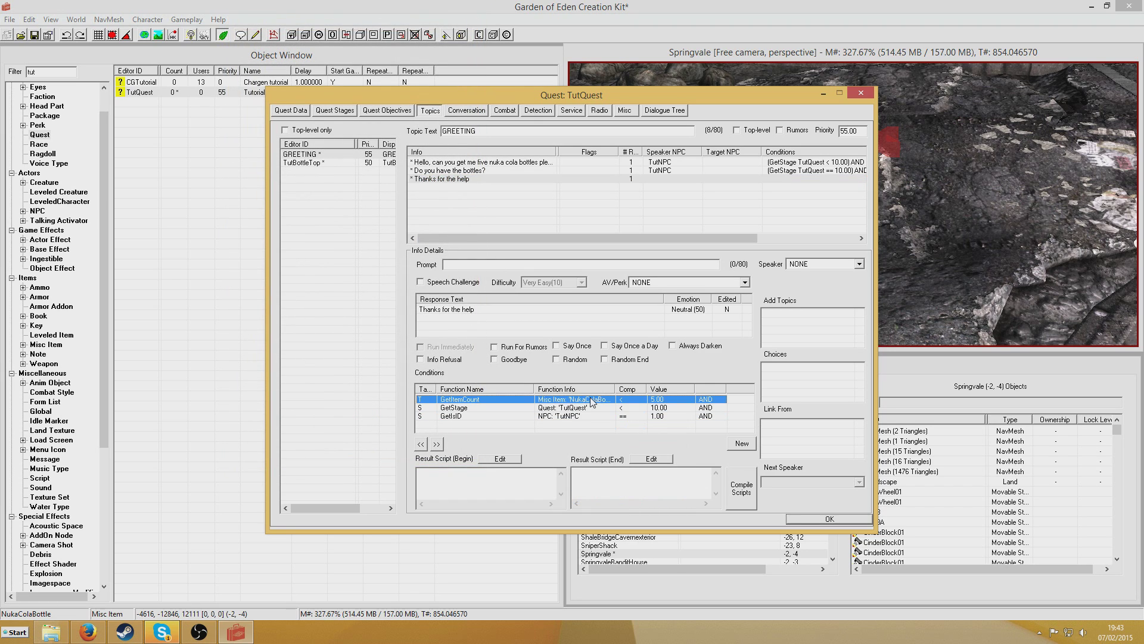
{"action": "key", "text": "Delete"}
{"action": "double_click", "coordinate": [577, 399]}
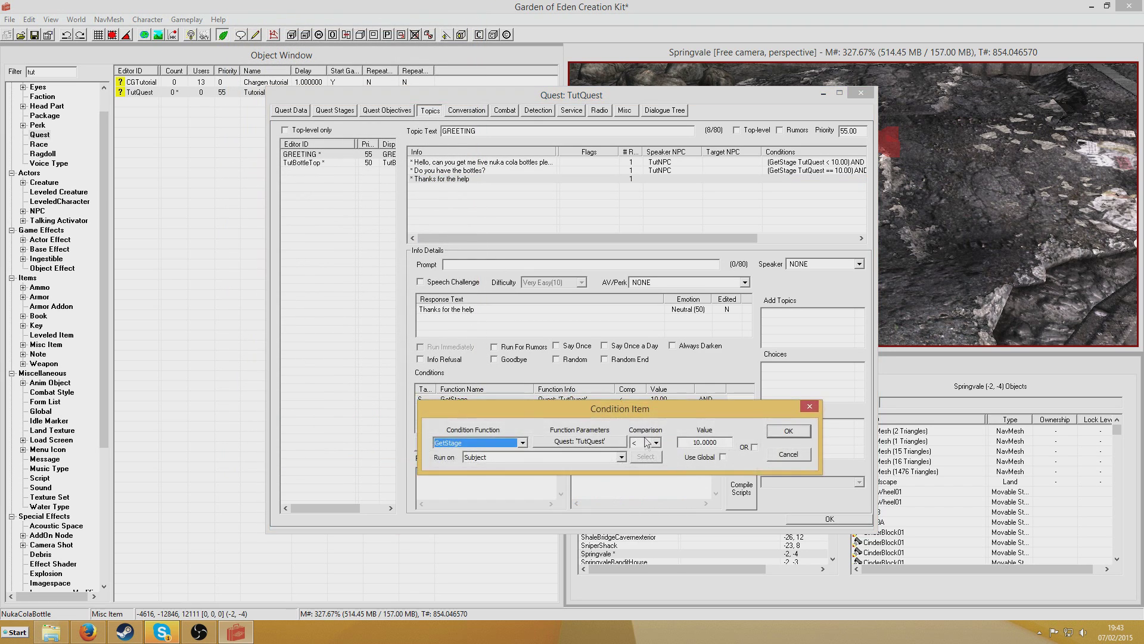
{"action": "left_click", "coordinate": [656, 442]}
{"action": "left_click", "coordinate": [643, 453]}
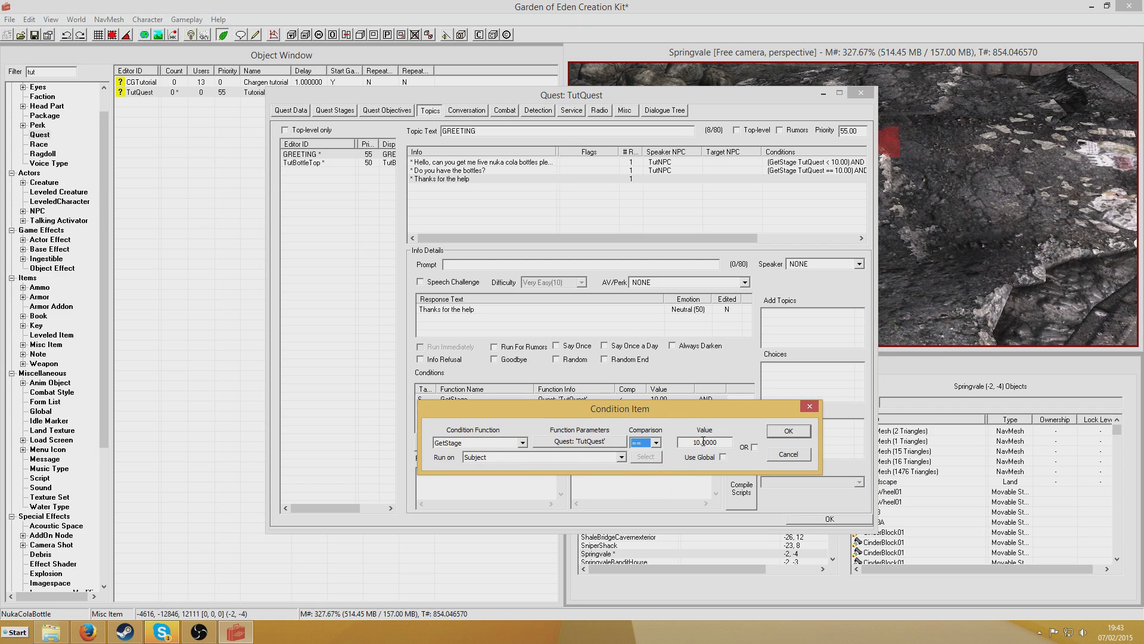
{"action": "left_click", "coordinate": [697, 442]}
{"action": "left_click", "coordinate": [800, 432]}
Flag the TutBottleTop responses "Wow, that was lucky. Have some money", "Then go back and get them!" and "Thanks for your help. Have some money" as Goodbye.
{"action": "left_click", "coordinate": [309, 164]}
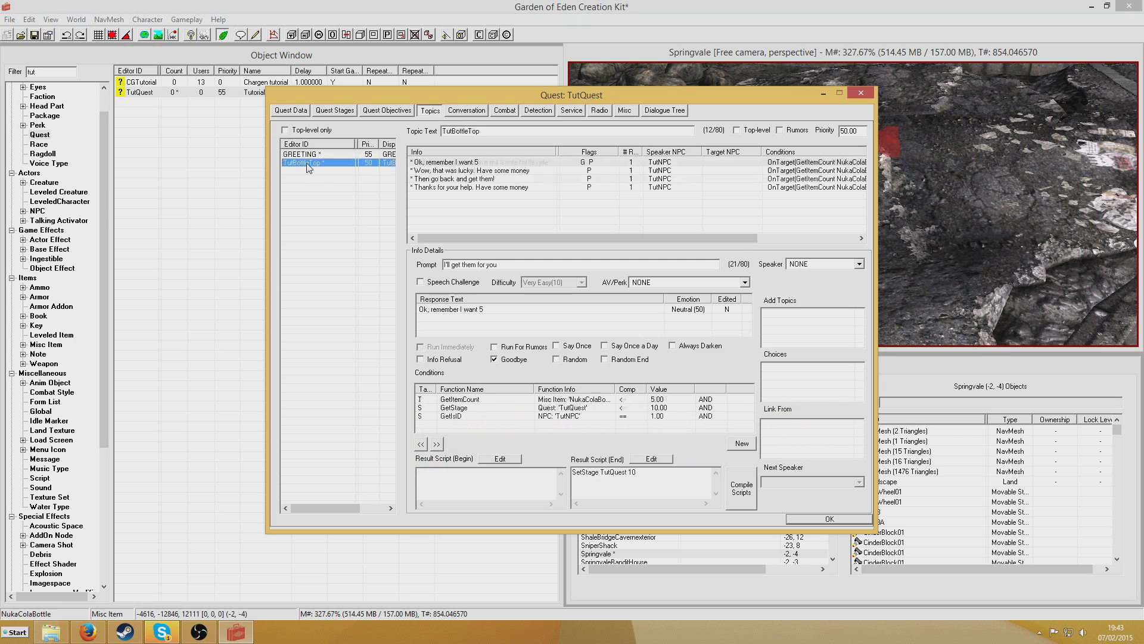
{"action": "left_click", "coordinate": [485, 171]}
{"action": "left_click", "coordinate": [495, 360]}
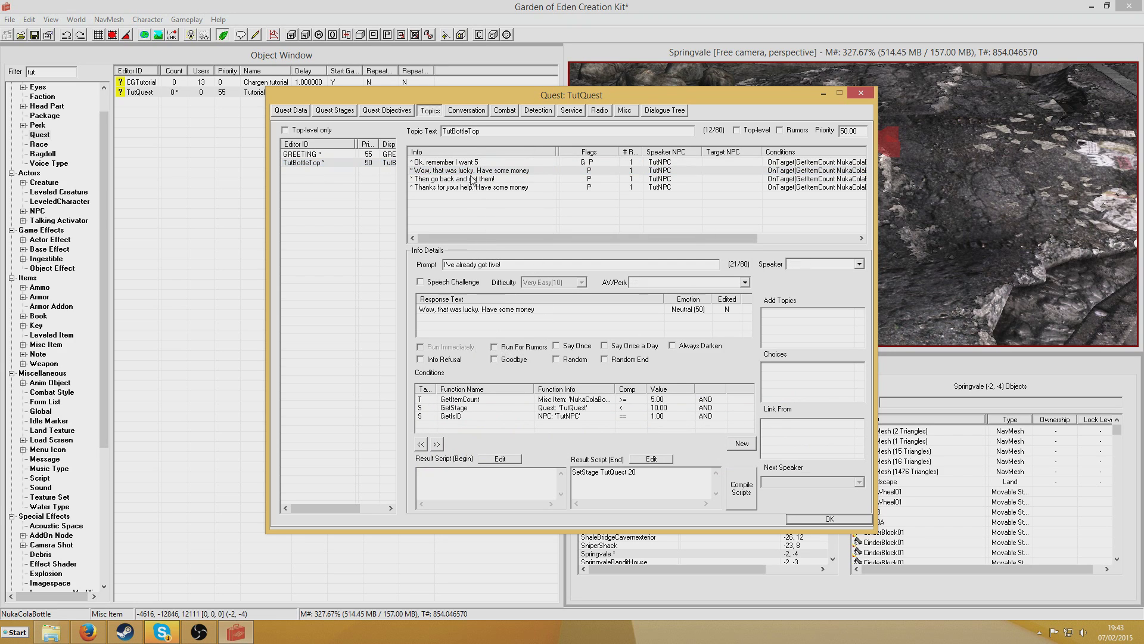
{"action": "left_click", "coordinate": [476, 179]}
{"action": "left_click", "coordinate": [495, 360]}
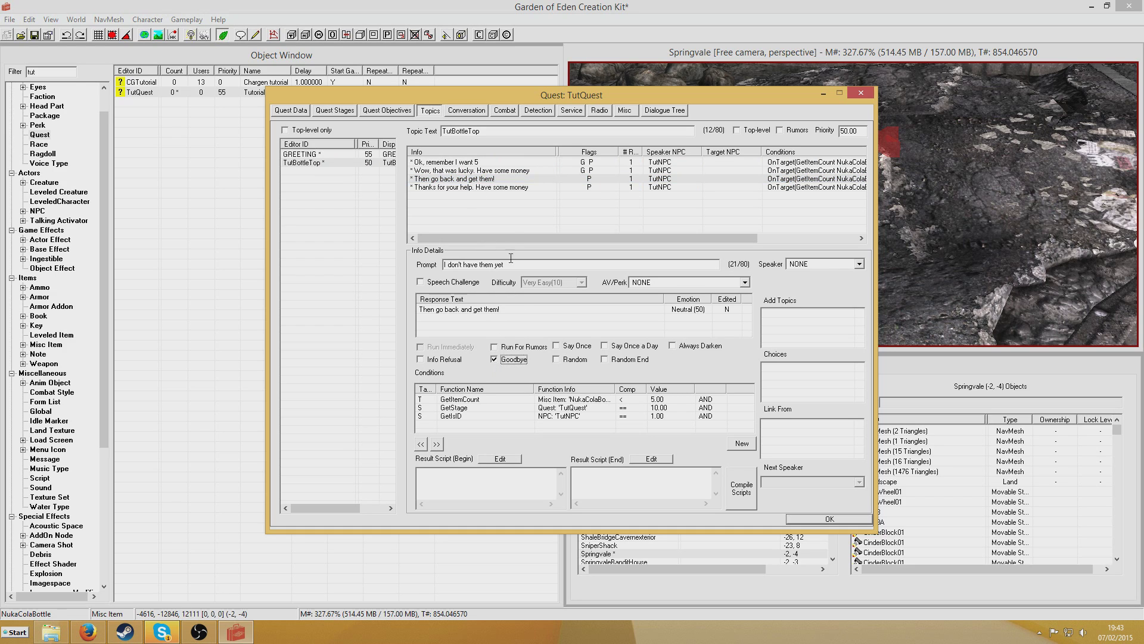
{"action": "left_click", "coordinate": [501, 187]}
{"action": "left_click", "coordinate": [494, 359]}
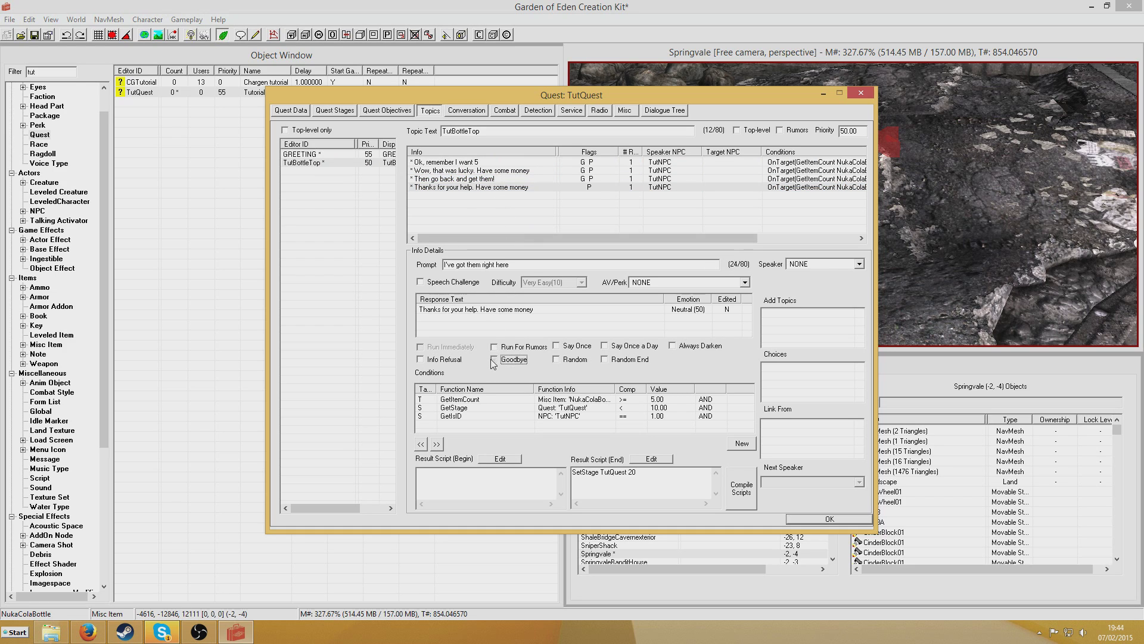
Flag the "Thanks for the help" response in the GREETING topic as Goodbye.
{"action": "left_click", "coordinate": [344, 154]}
{"action": "left_click", "coordinate": [451, 179]}
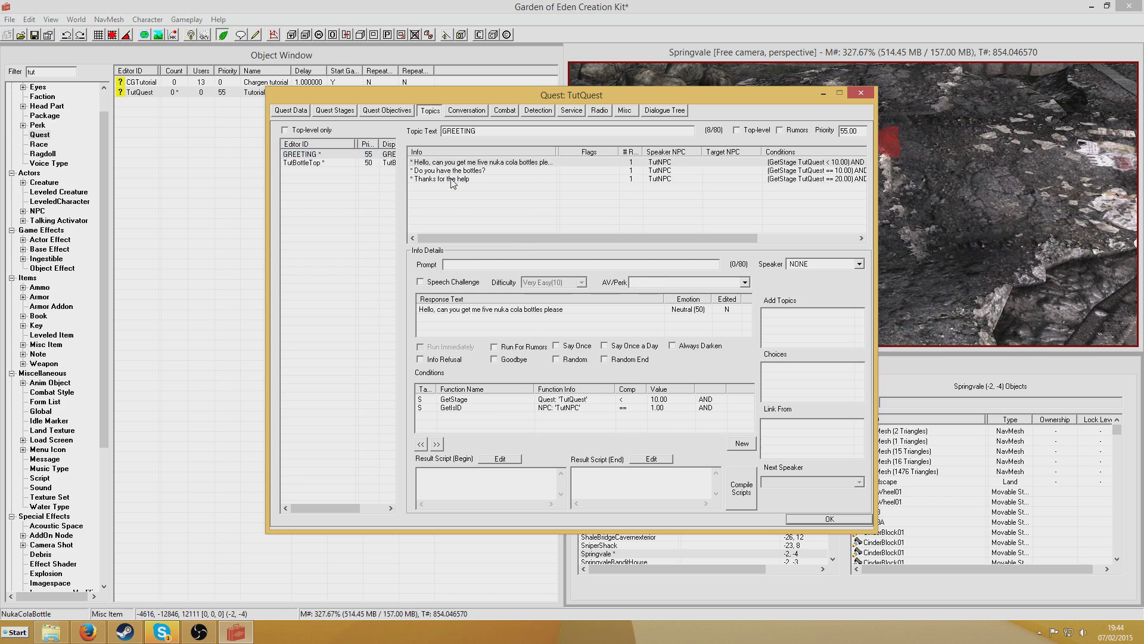
{"action": "left_click", "coordinate": [494, 359]}
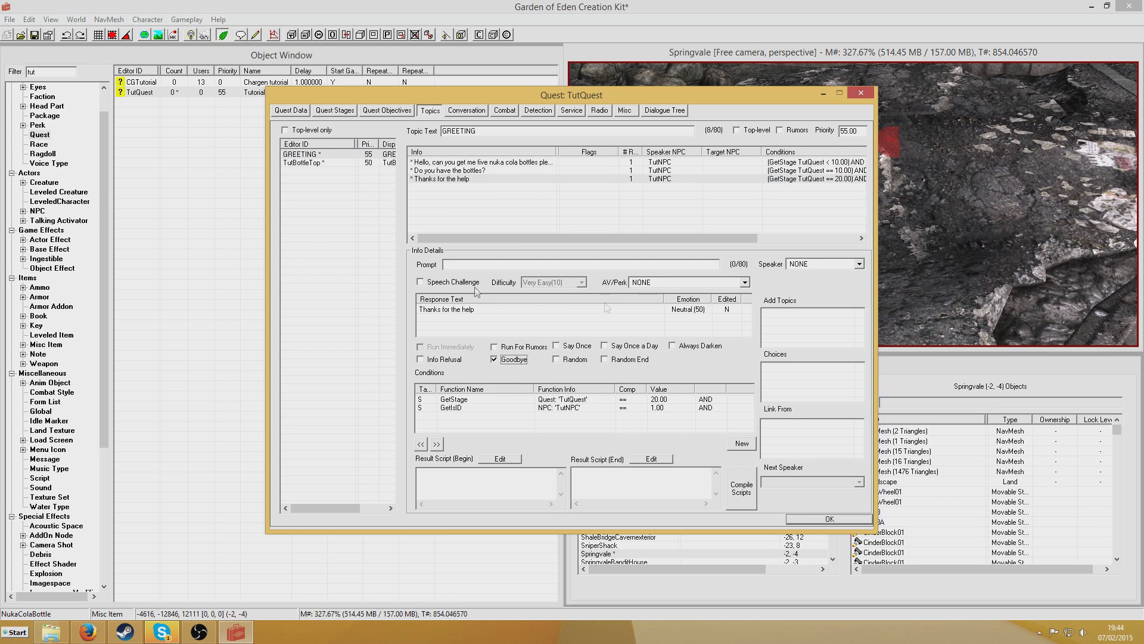
Add the TutBottleTop topic to the added topics of the "Hello, can you get me five nuka cola bottles please" greeting.
{"action": "left_click", "coordinate": [498, 163]}
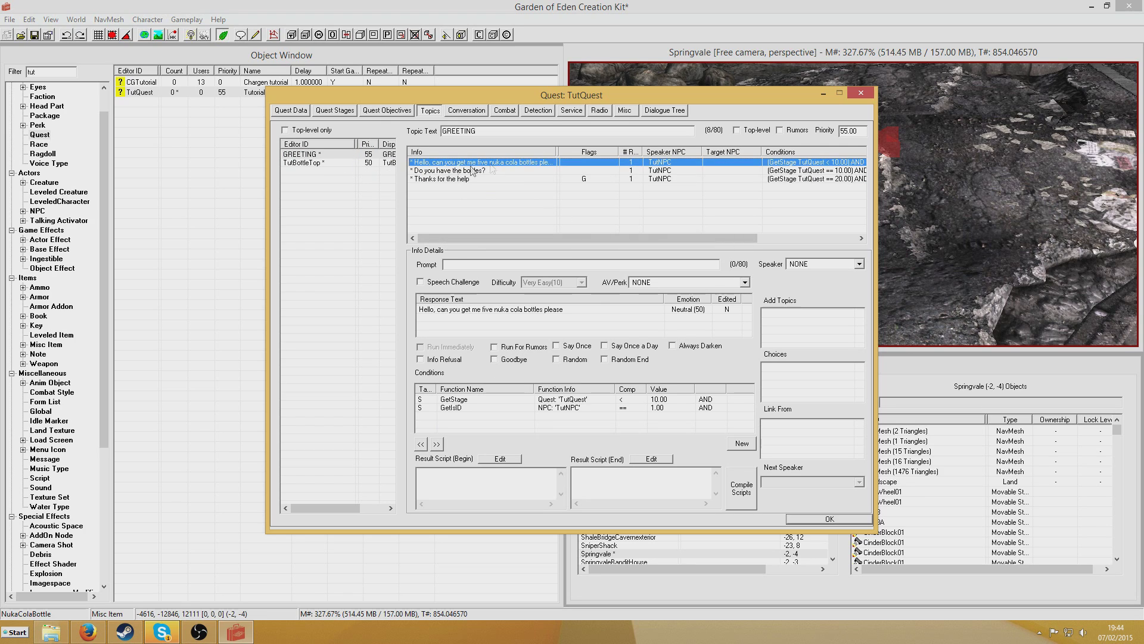
{"action": "right_click", "coordinate": [810, 327]}
{"action": "left_click", "coordinate": [841, 334]}
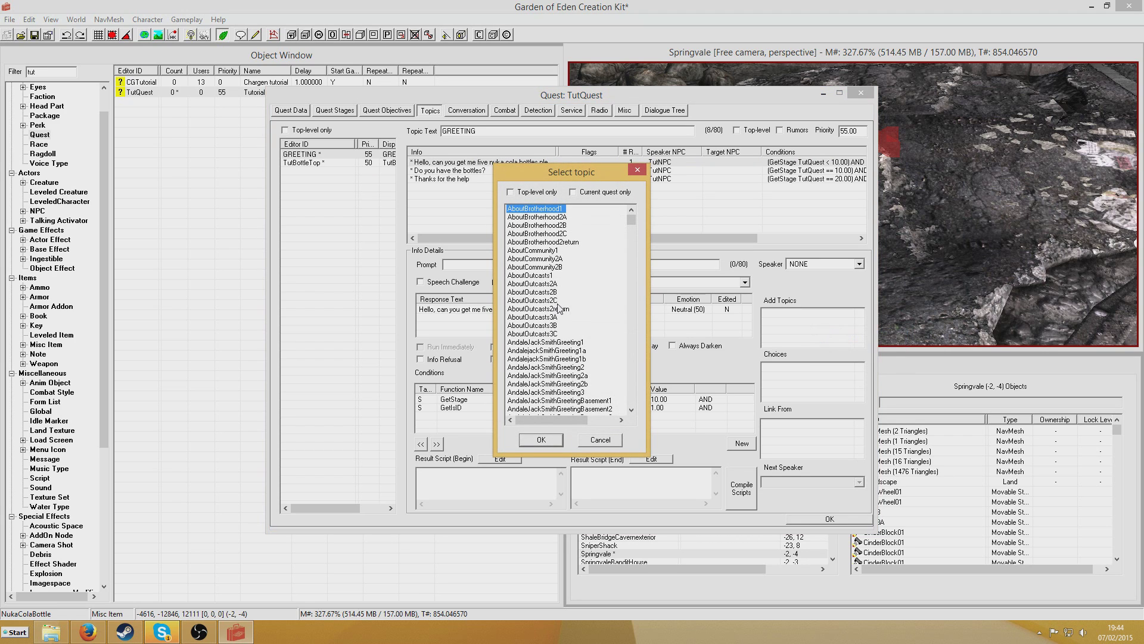
{"action": "type", "text": "tut"}
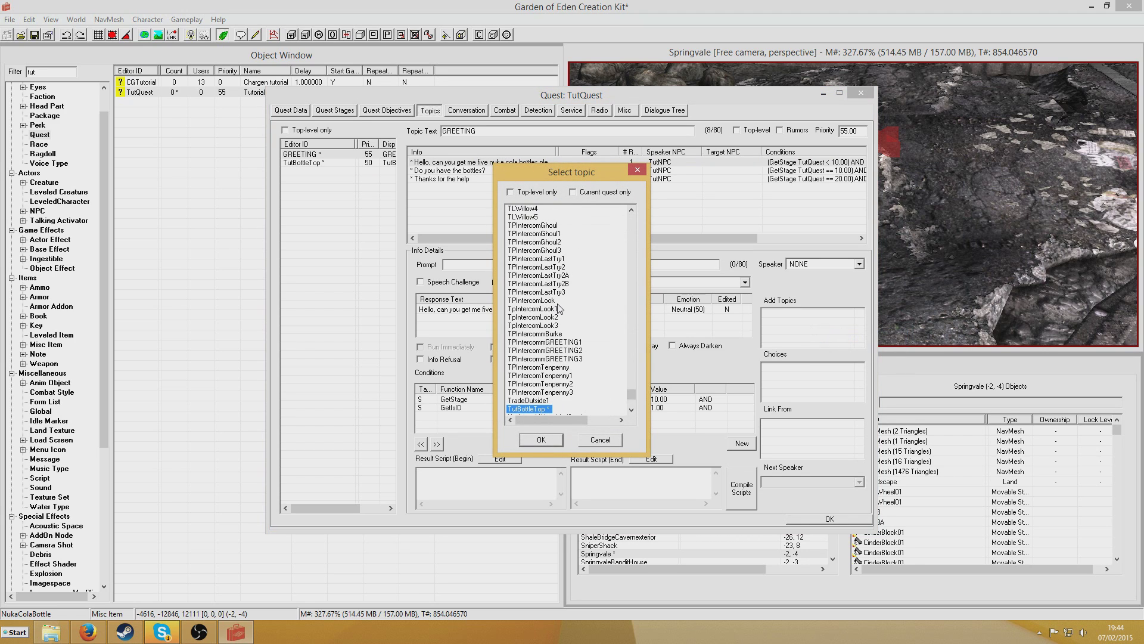
{"action": "left_click", "coordinate": [545, 436]}
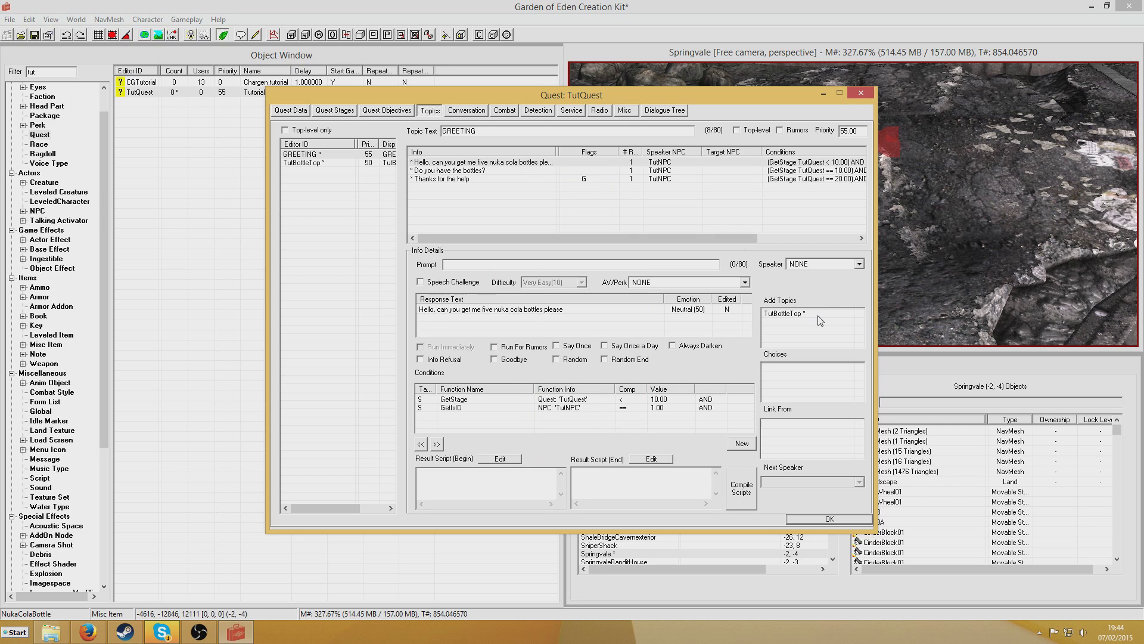
Review the prompts and end scripts of the first two TutBottleTop responses, and mark quest stage 20 as Complete Quest.
{"action": "left_click", "coordinate": [322, 163]}
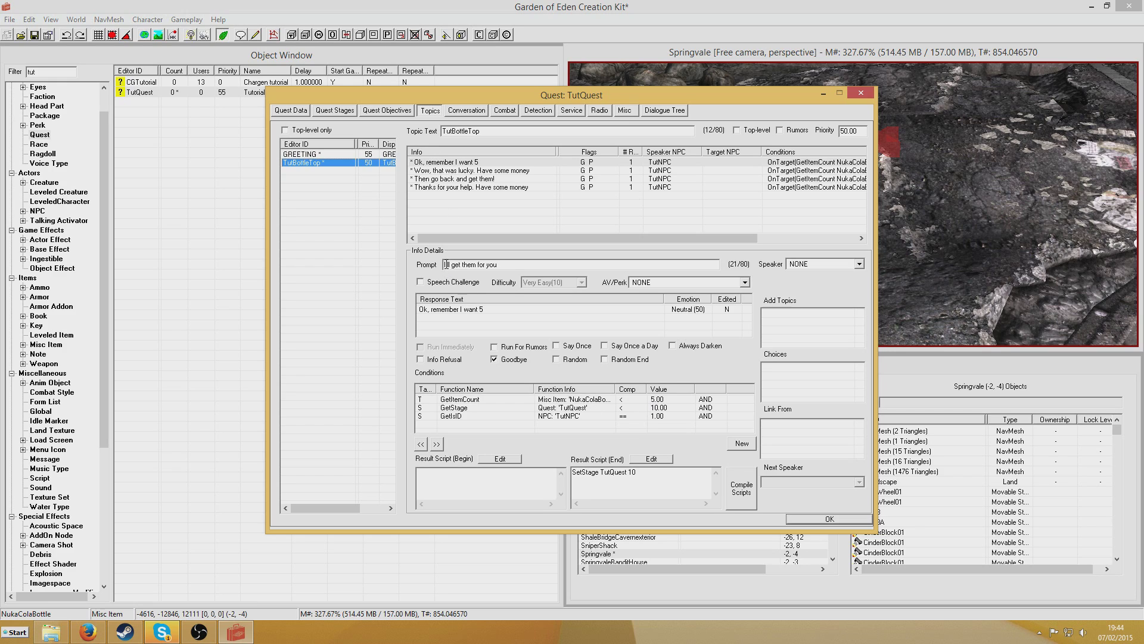
{"action": "left_click_drag", "start_coordinate": [445, 266], "coordinate": [515, 264]}
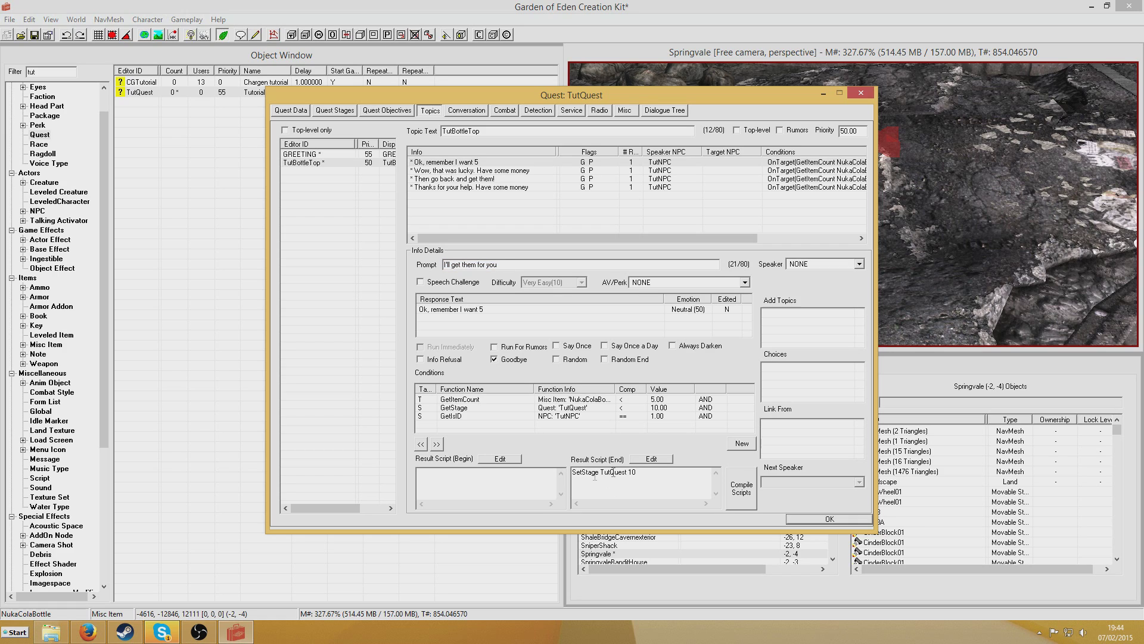
{"action": "left_click", "coordinate": [515, 173]}
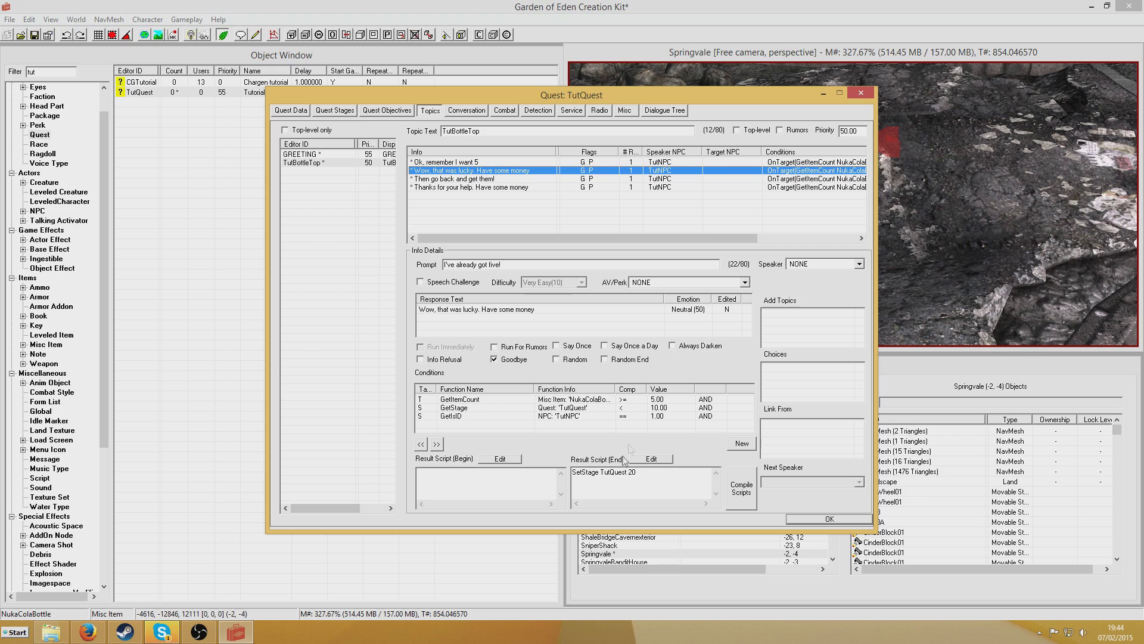
{"action": "left_click_drag", "start_coordinate": [574, 473], "coordinate": [645, 472]}
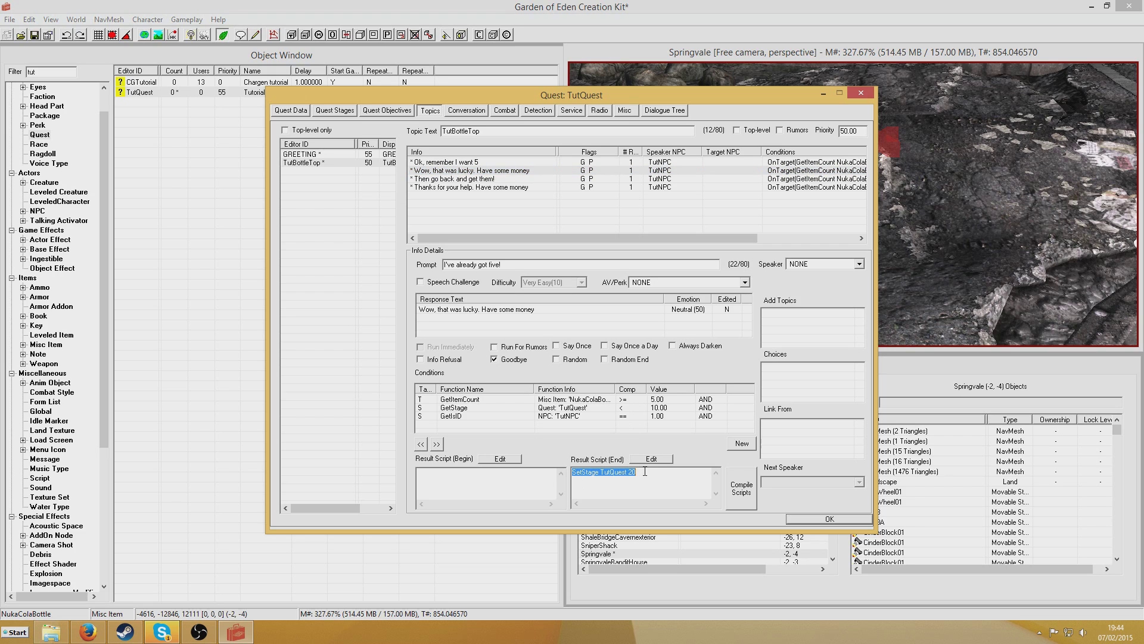
{"action": "left_click", "coordinate": [347, 112]}
{"action": "left_click", "coordinate": [298, 150]}
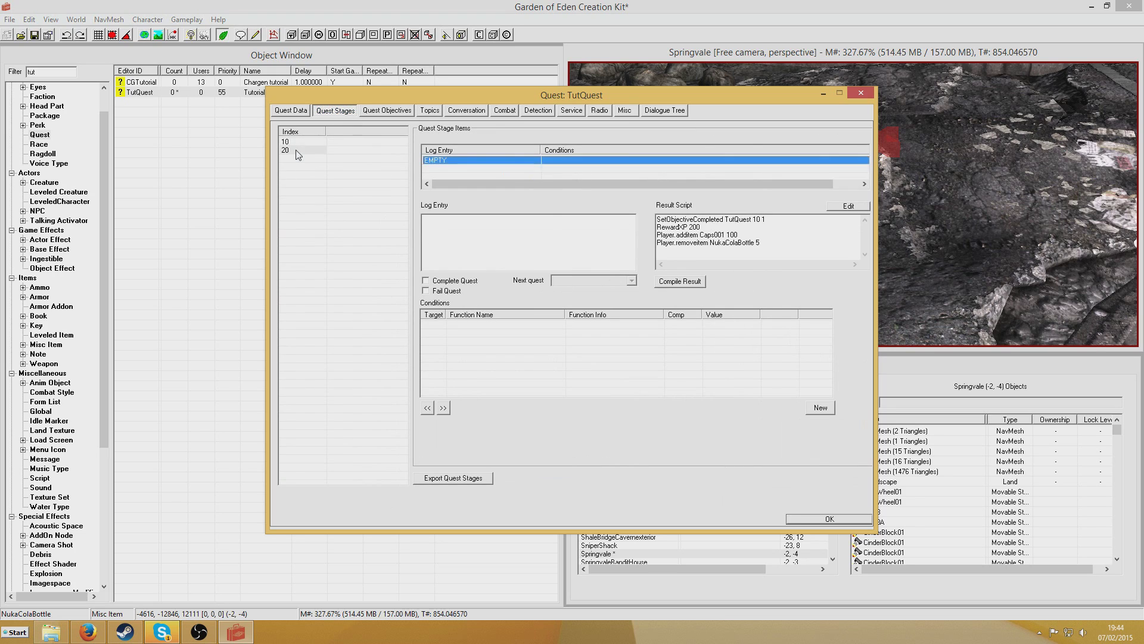
{"action": "left_click", "coordinate": [426, 281]}
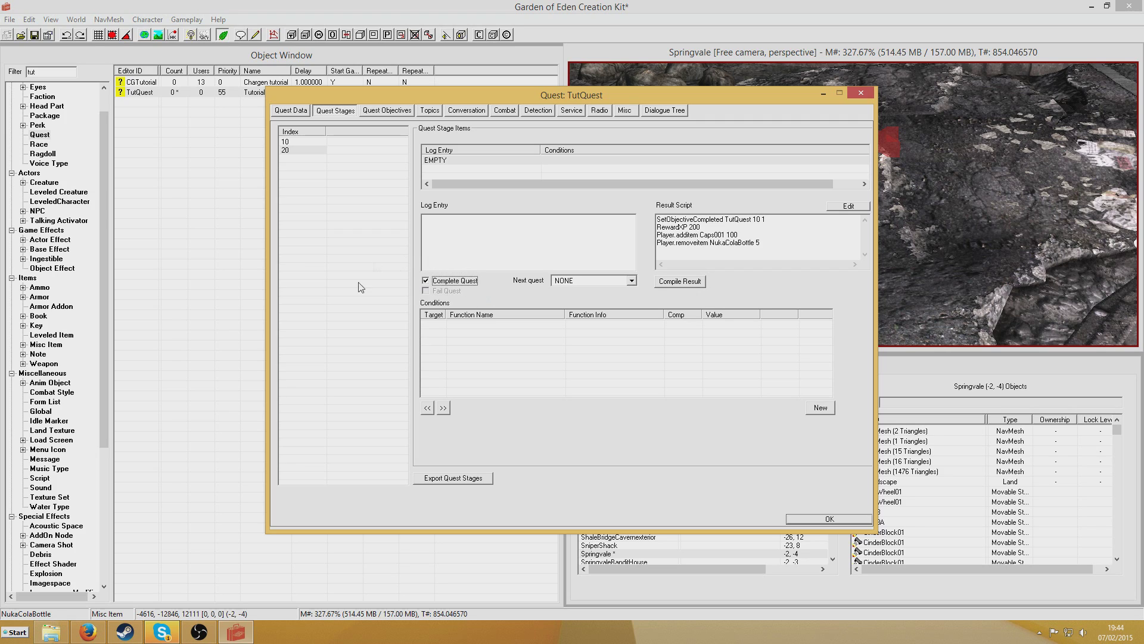
Set the GetStage comparison to == on the TutBottleTop response "Thanks for your help. Have some money".
{"action": "left_click", "coordinate": [387, 111]}
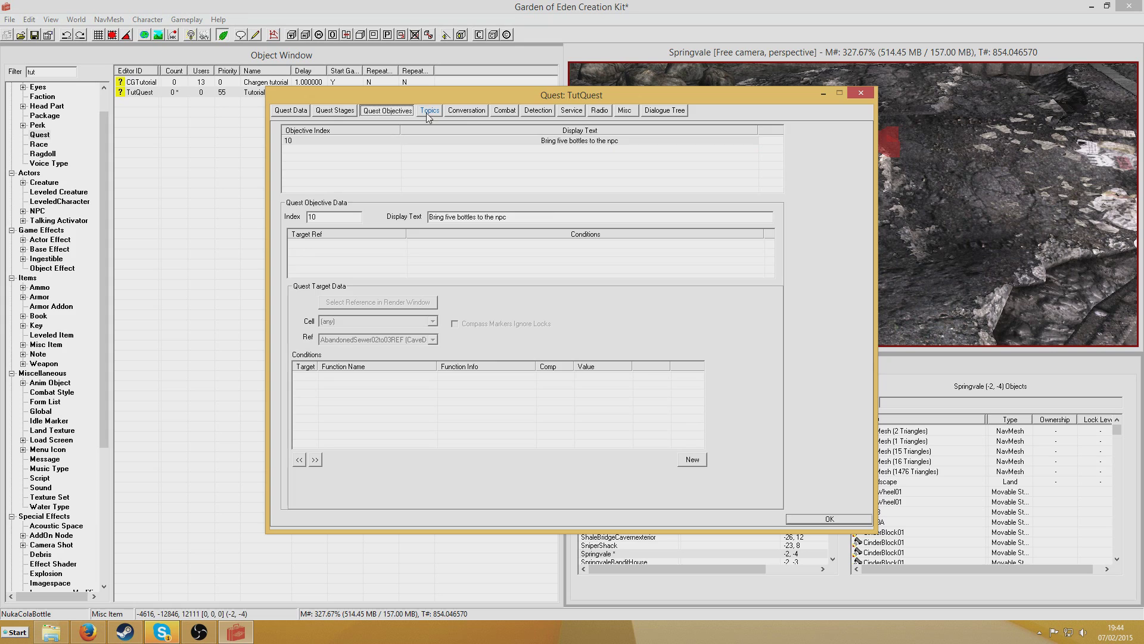
{"action": "left_click", "coordinate": [427, 113]}
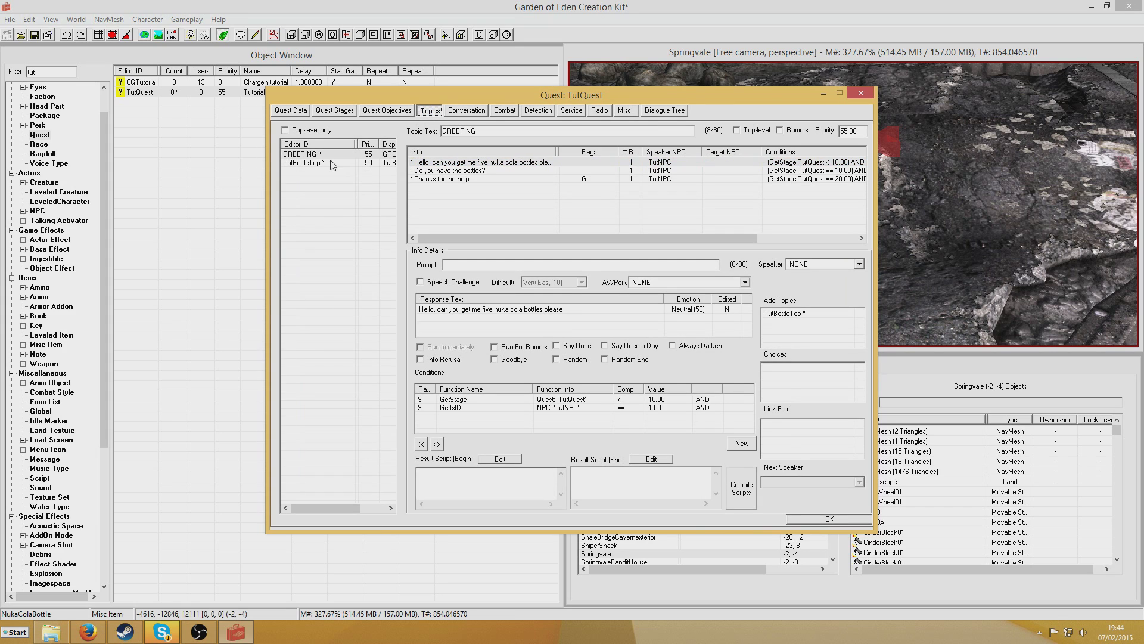
{"action": "left_click", "coordinate": [504, 173]}
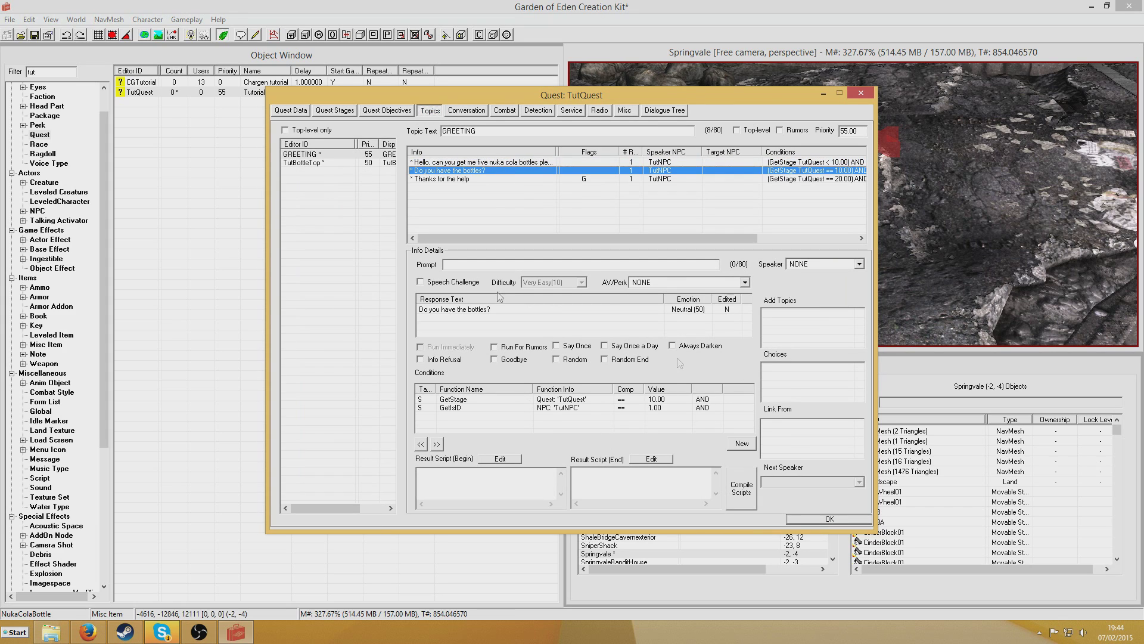
{"action": "left_click", "coordinate": [309, 163]}
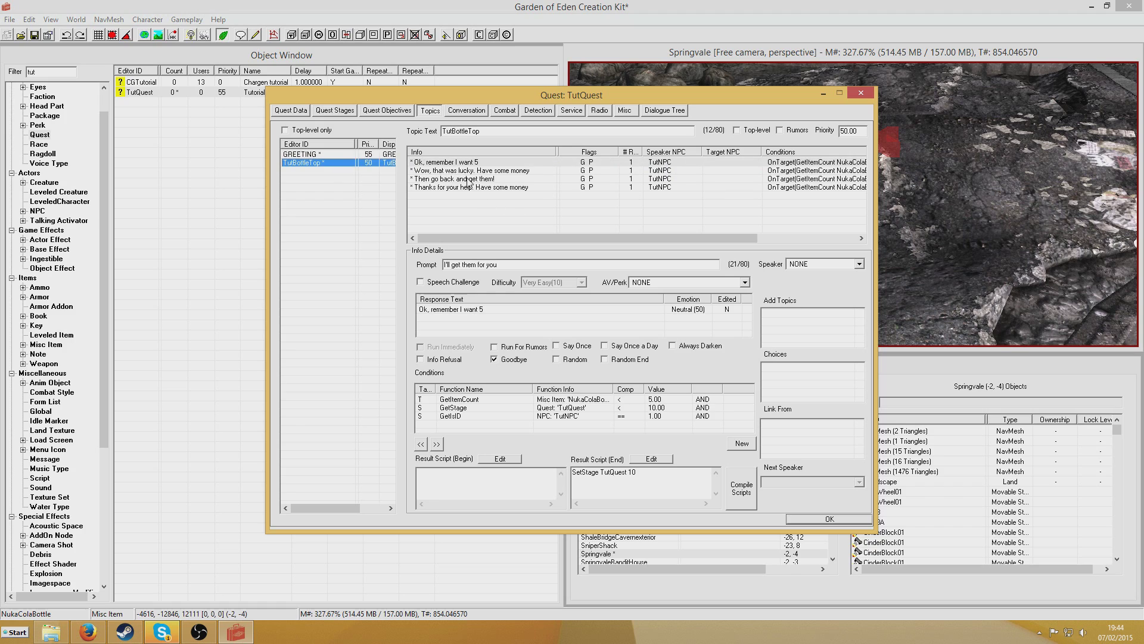
{"action": "left_click", "coordinate": [469, 179]}
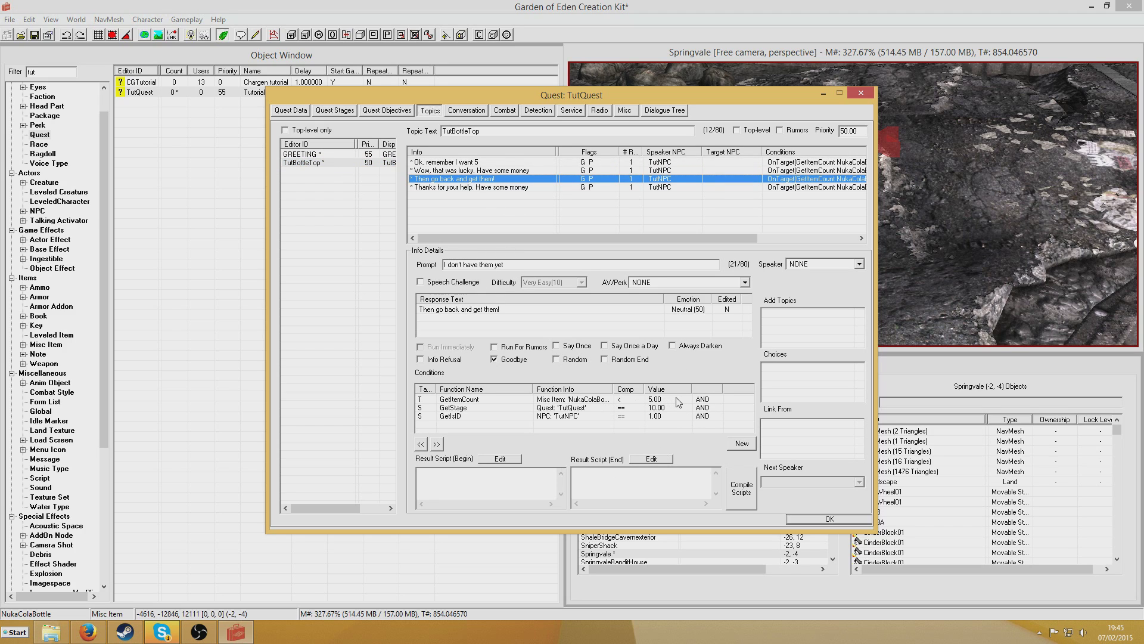
{"action": "left_click", "coordinate": [516, 186]}
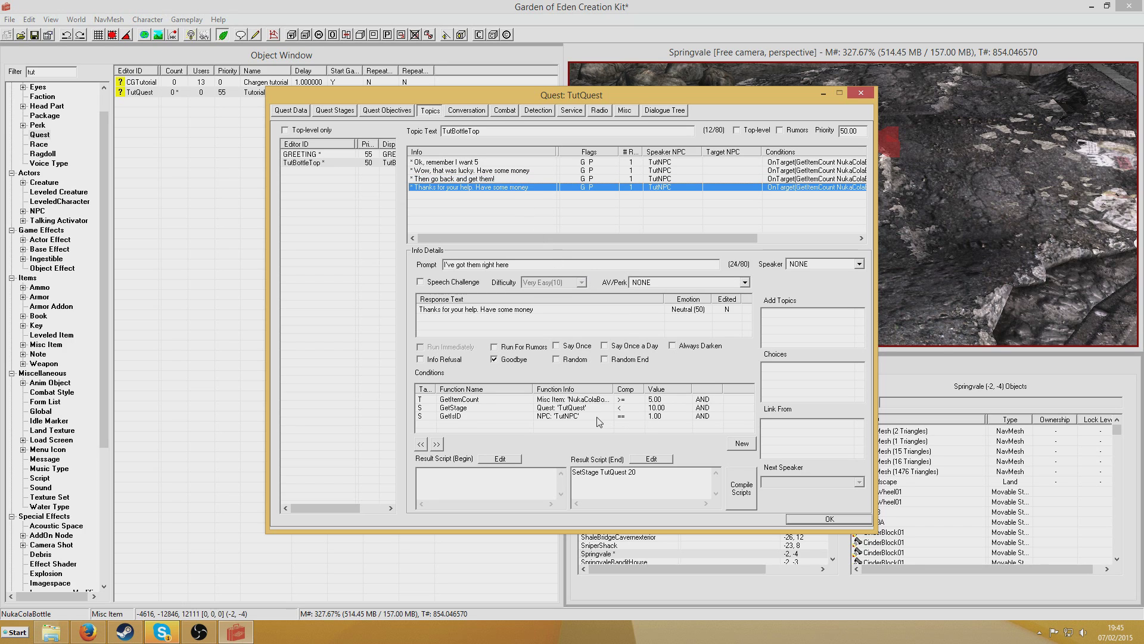
{"action": "double_click", "coordinate": [620, 409]}
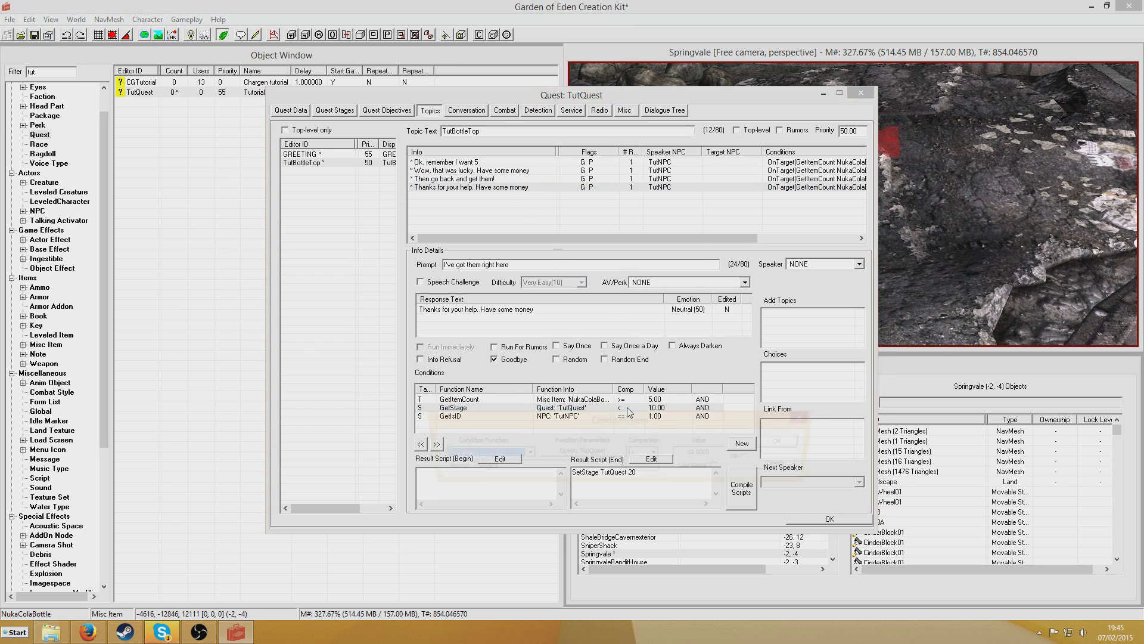
{"action": "left_click", "coordinate": [656, 453]}
{"action": "left_click", "coordinate": [653, 490]}
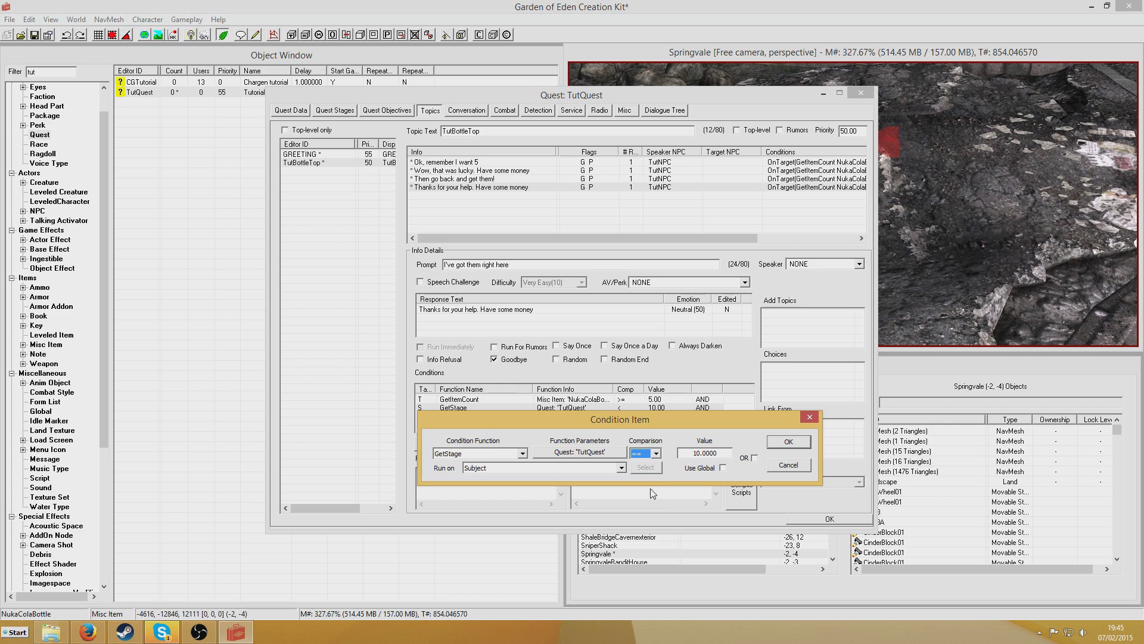
{"action": "left_click", "coordinate": [786, 442]}
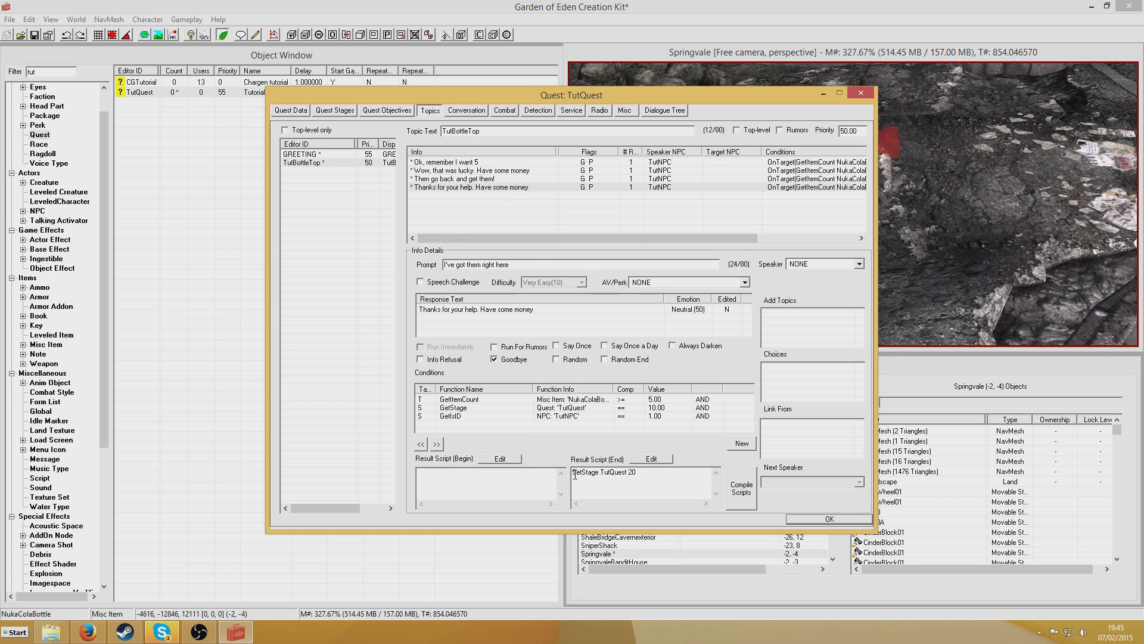
Check this response's end script and the "Thanks for the help" greeting's conditions, and accept the TutQuest edits.
{"action": "left_click_drag", "start_coordinate": [573, 473], "coordinate": [638, 470]}
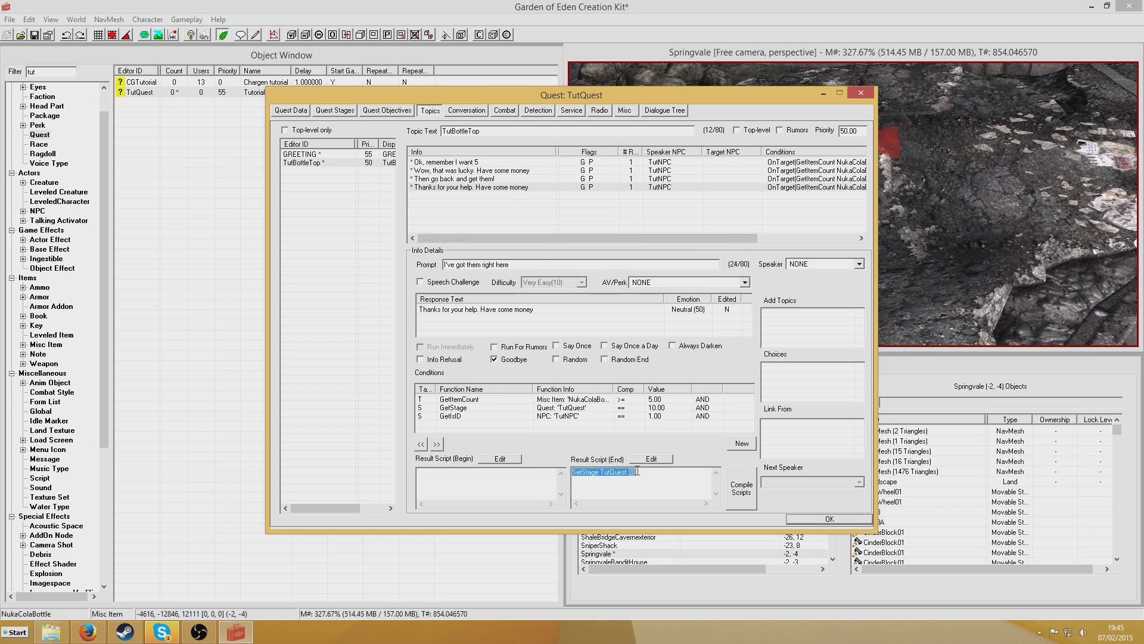
{"action": "left_click", "coordinate": [334, 154]}
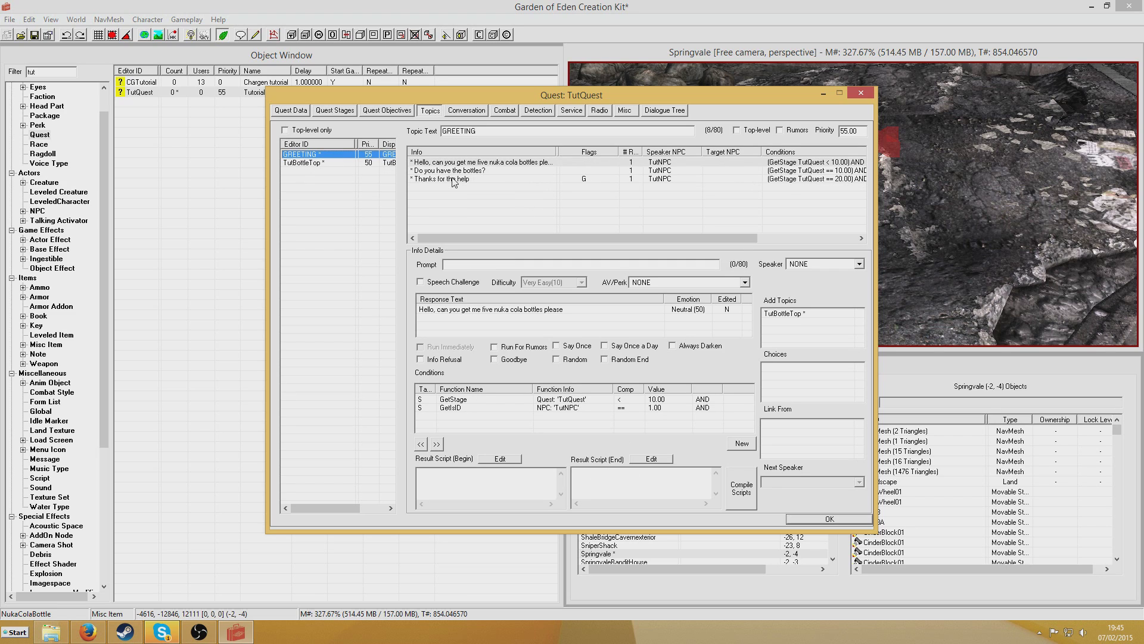
{"action": "left_click", "coordinate": [454, 180]}
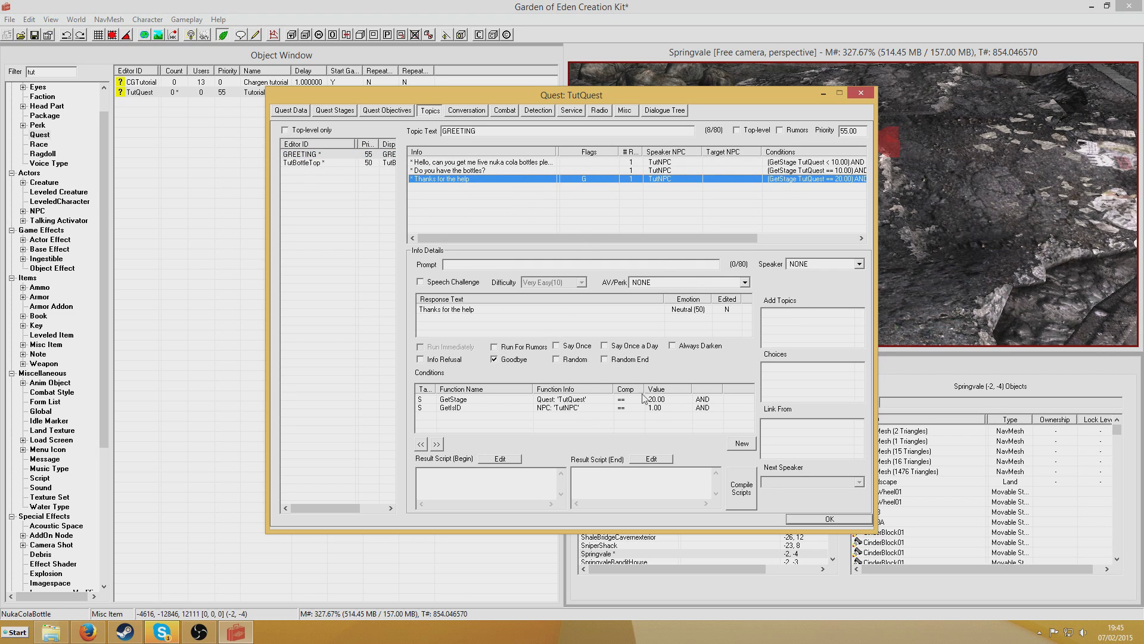
{"action": "left_click", "coordinate": [855, 517]}
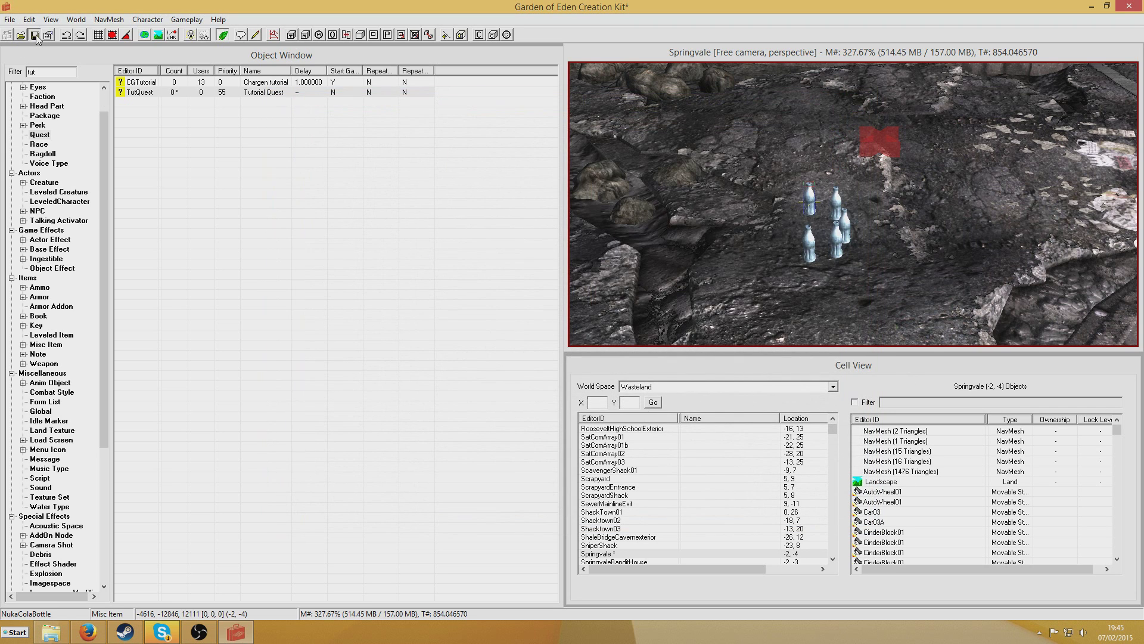
Save the plugin in the Data folder under the file name TutQuest.
{"action": "left_click", "coordinate": [36, 37]}
{"action": "type", "text": "Tut"}
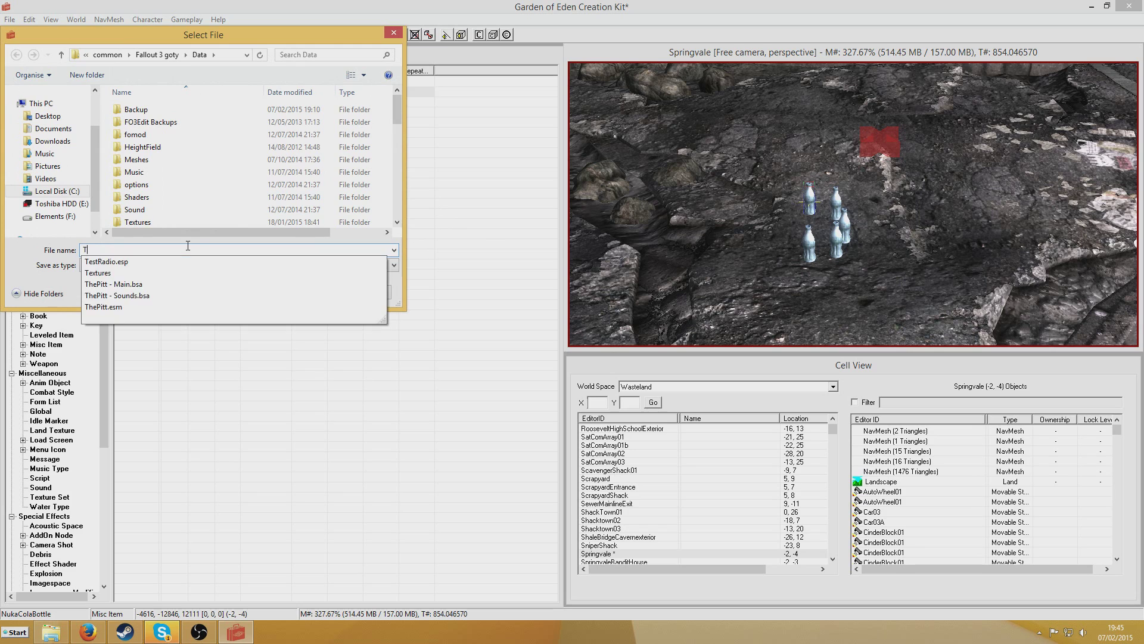
{"action": "type", "text": "Quest"}
{"action": "key", "text": "Return"}
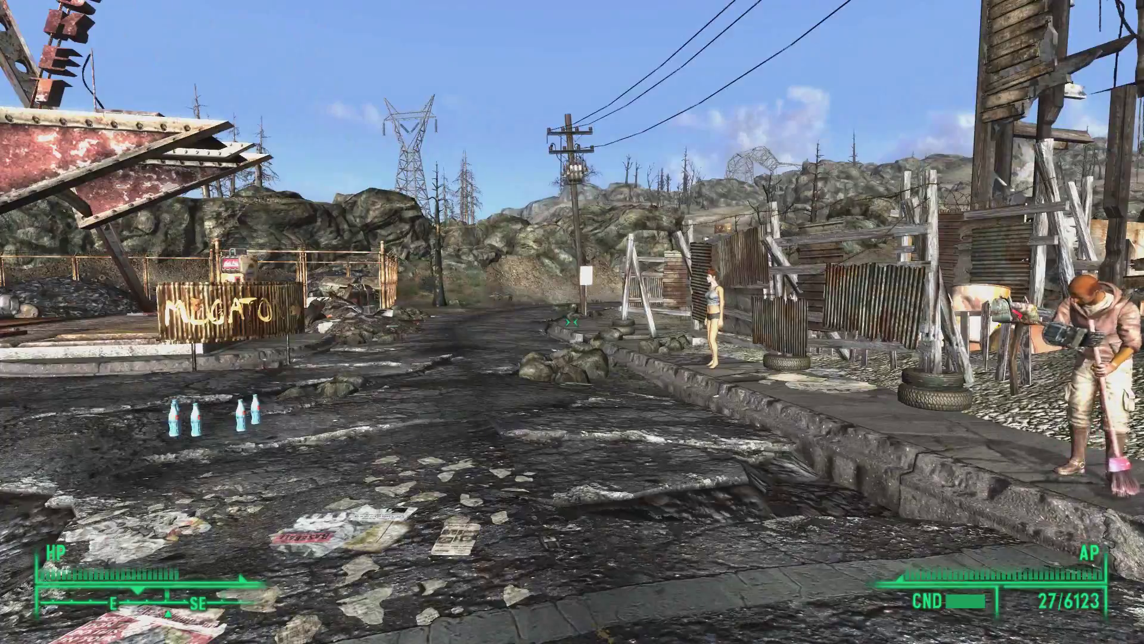
Walk up to the NPC, talk to her and accept the quest with "I'll get them for you".
{"action": "key", "text": "w"}
{"action": "key", "text": "w"}
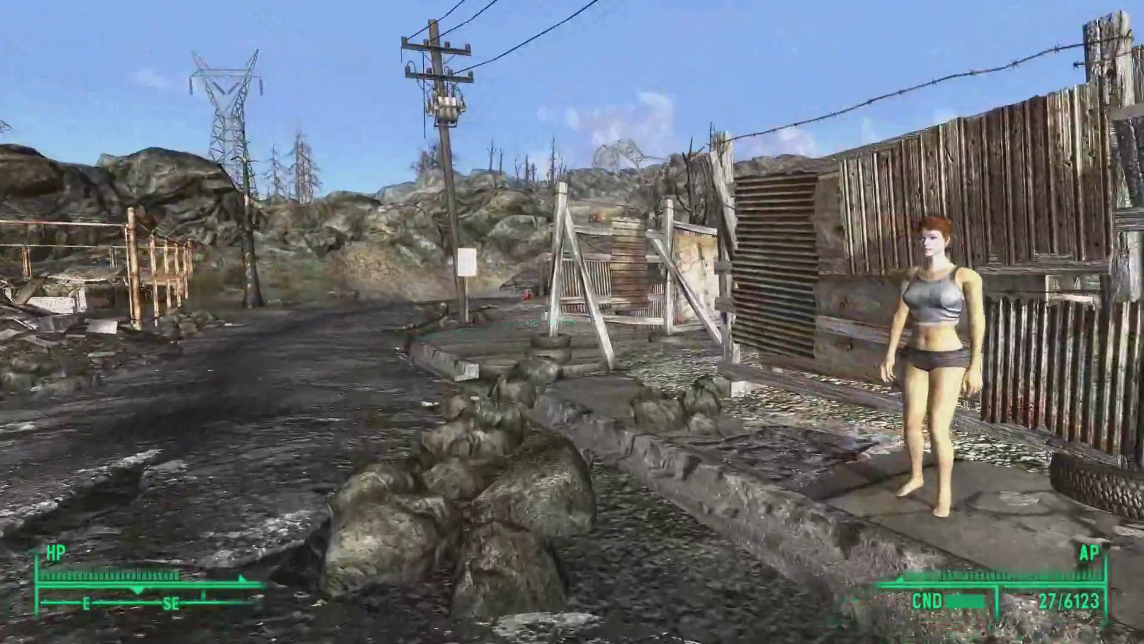
{"action": "key", "text": "e"}
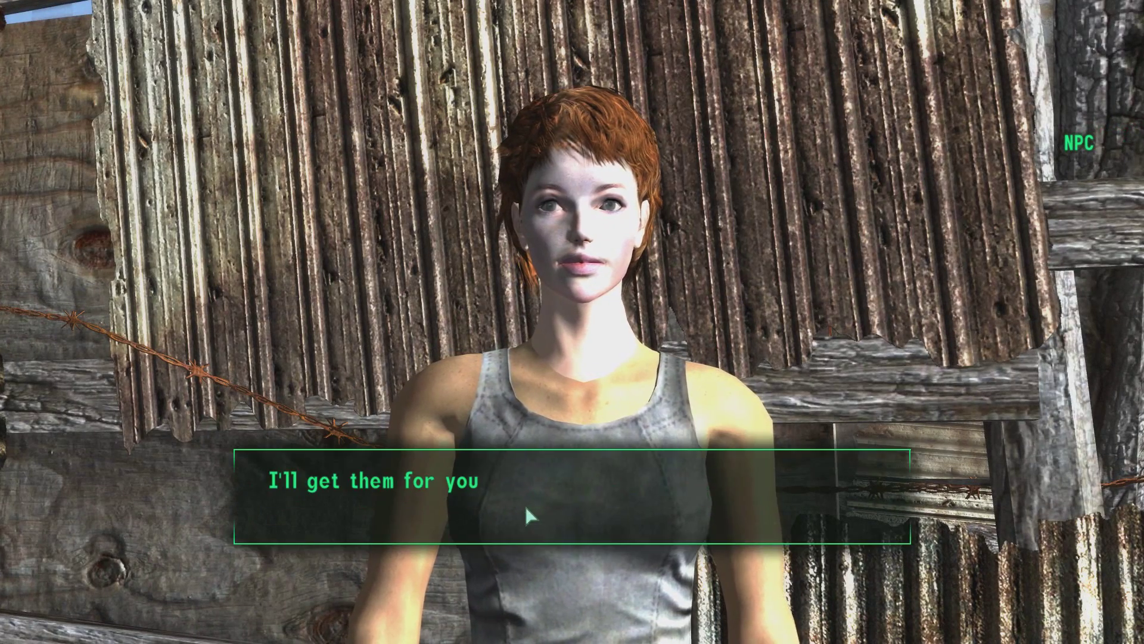
{"action": "left_click", "coordinate": [624, 467]}
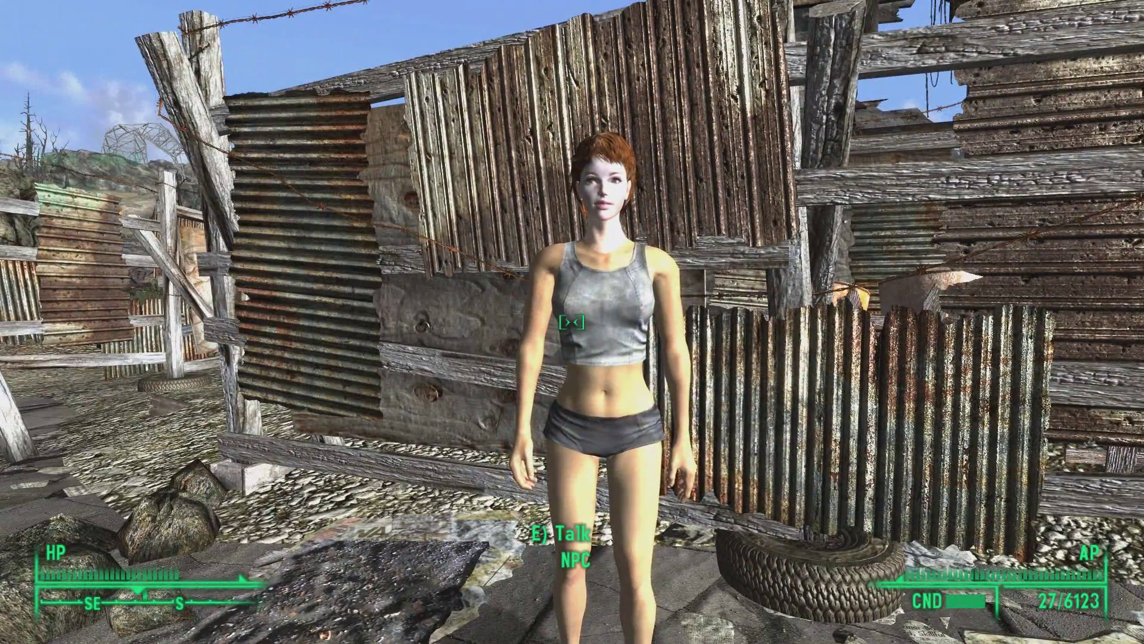
Check the Tutorial Quest's objective in the Pip-Boy's quest log, and close the Pip-Boy.
{"action": "key", "text": "Tab"}
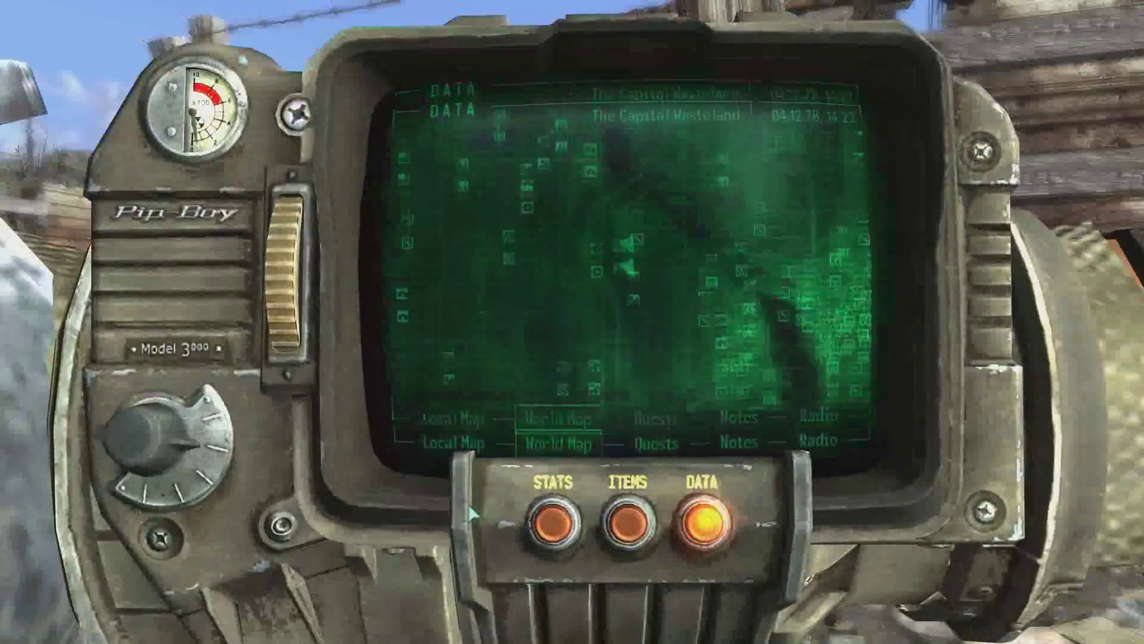
{"action": "left_click", "coordinate": [660, 441]}
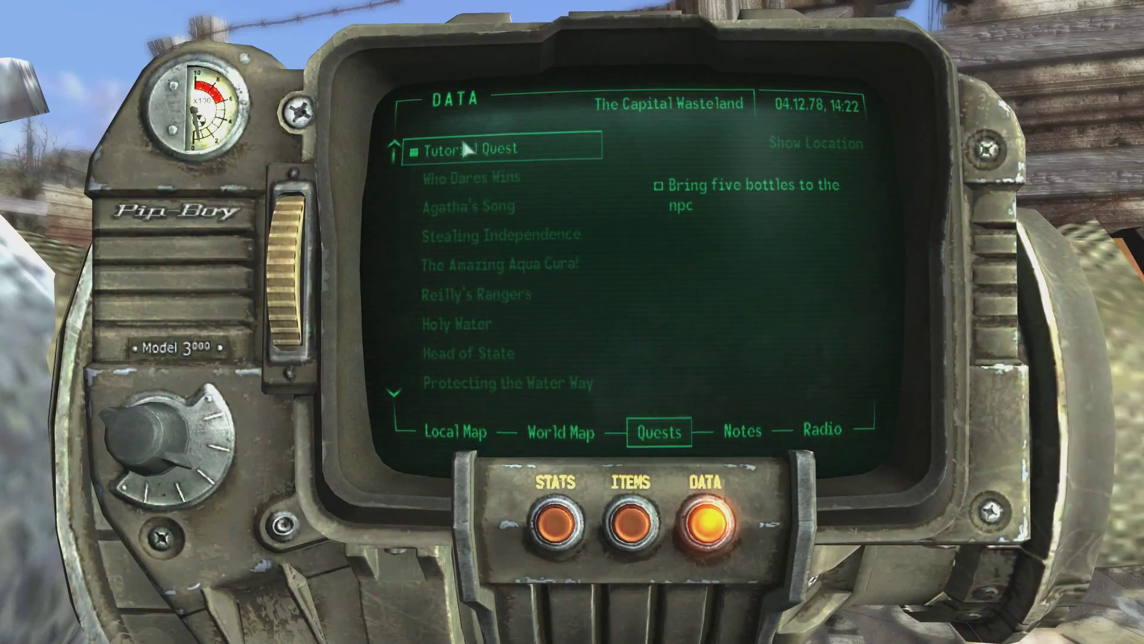
{"action": "key", "text": "Tab"}
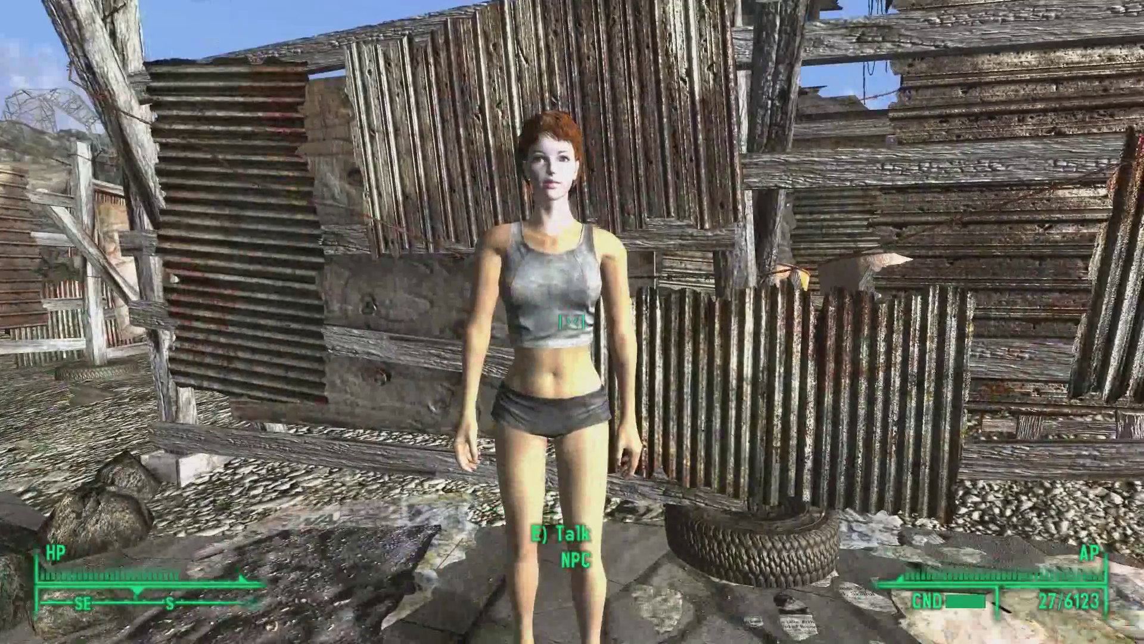
Talk to the NPC again without the bottles, and pick up the Nuka-Cola bottles standing on the road.
{"action": "key", "text": "e"}
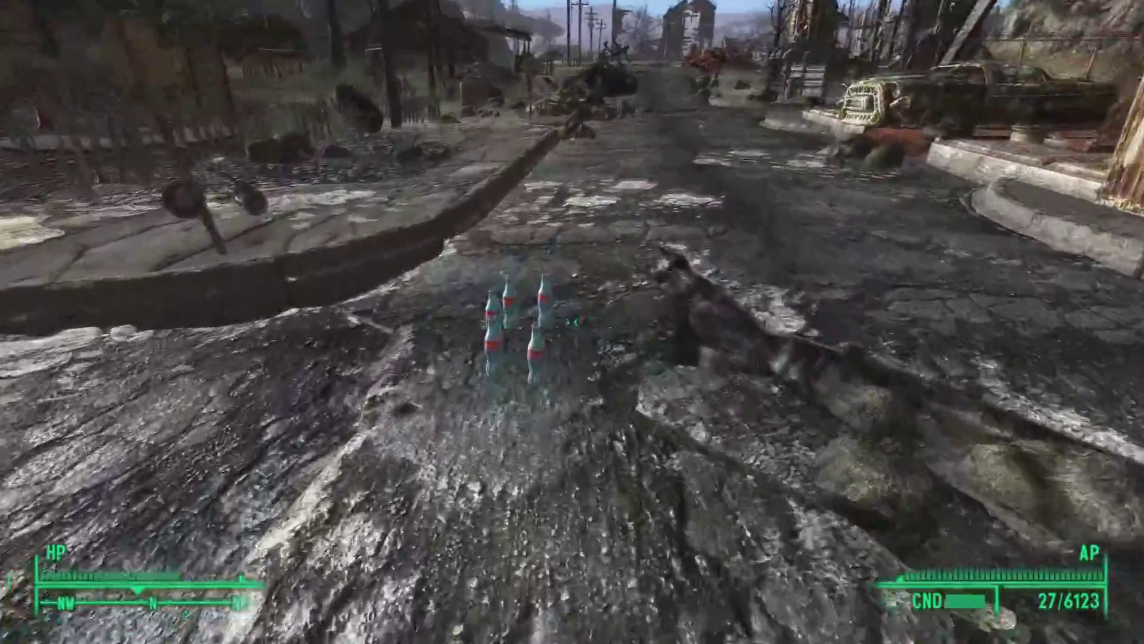
{"action": "key", "text": "e"}
{"action": "key", "text": "e"}
{"action": "key", "text": "e"}
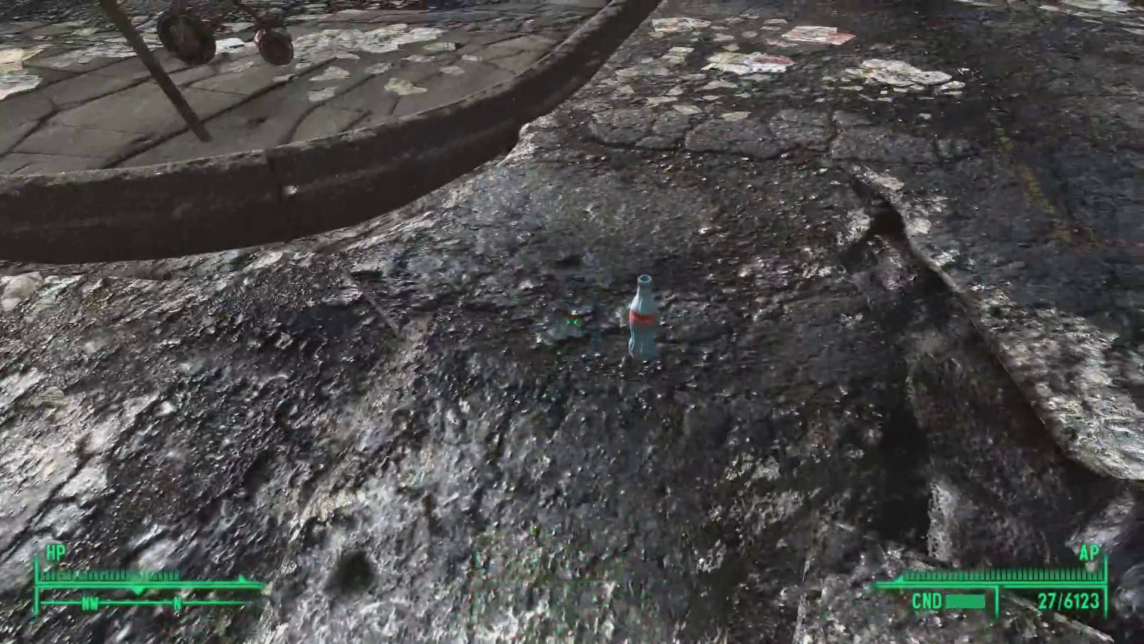
Return to the NPC and hand over the bottles with the reply "I've got them right here".
{"action": "key", "text": "w"}
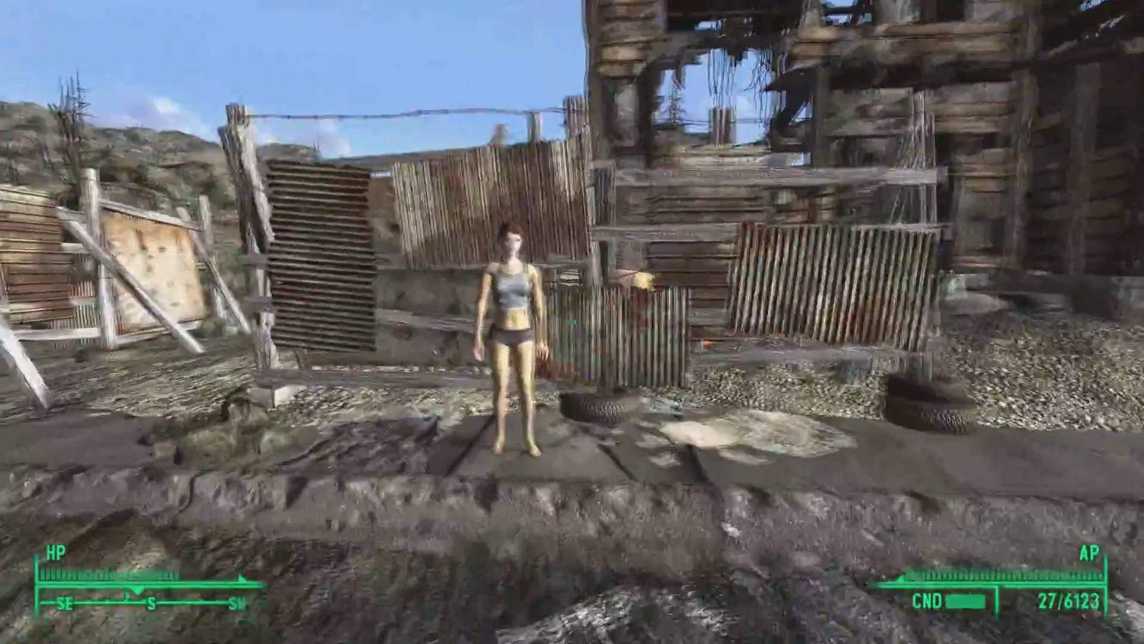
{"action": "key", "text": "e"}
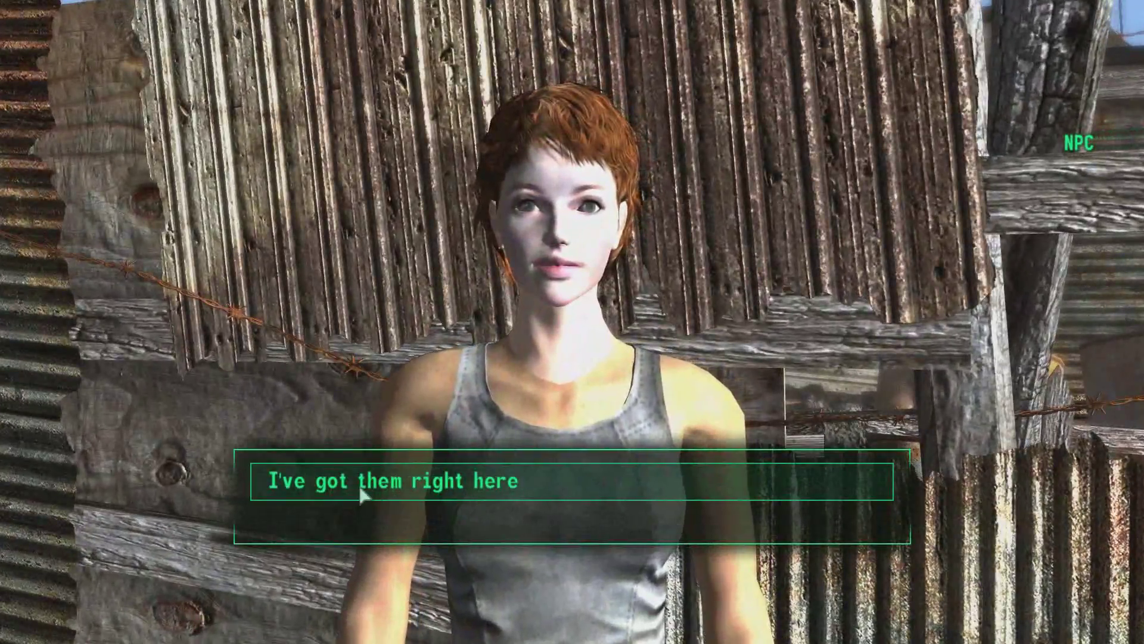
{"action": "left_click", "coordinate": [541, 480]}
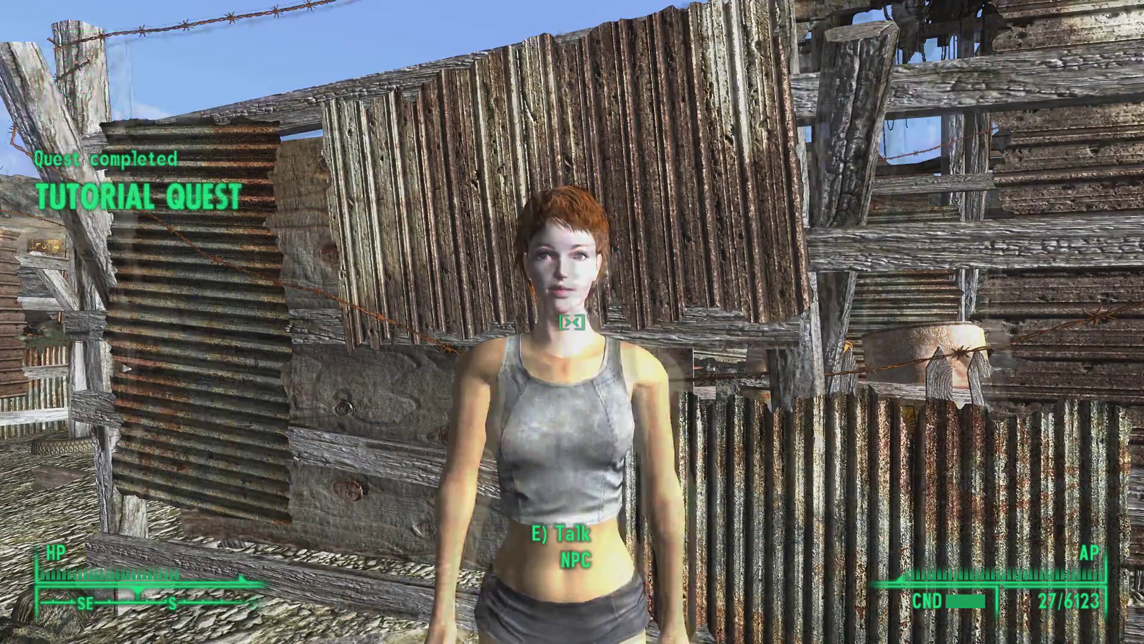
Test the other quest branch by collecting the Nuka-Cola bottles from the road before speaking to the NPC.
{"action": "key", "text": "w"}
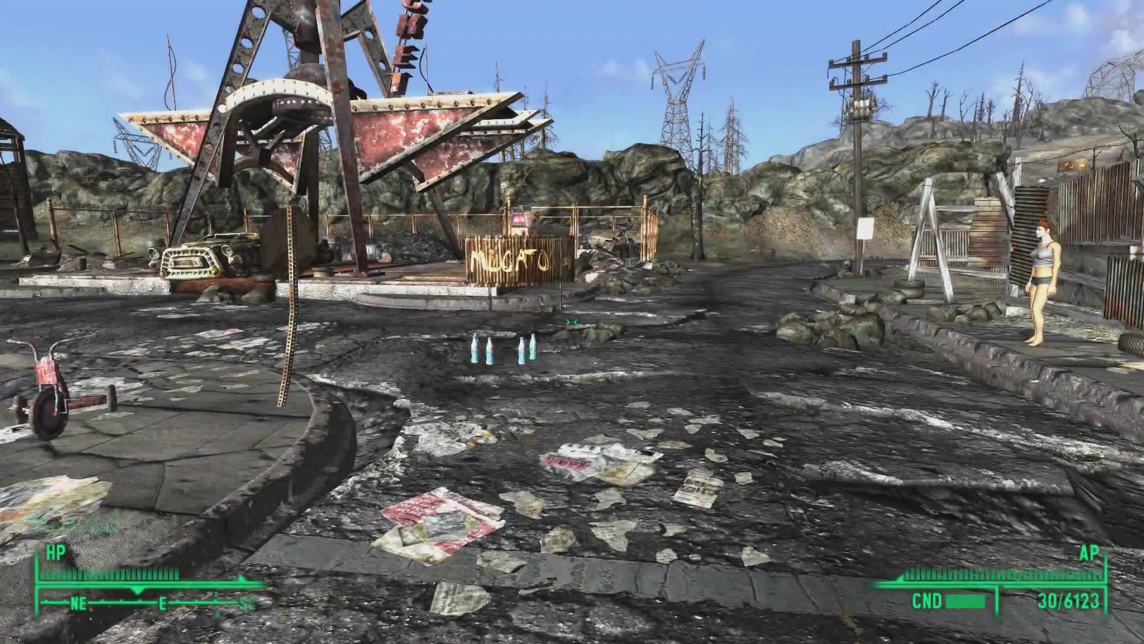
{"action": "key", "text": "w"}
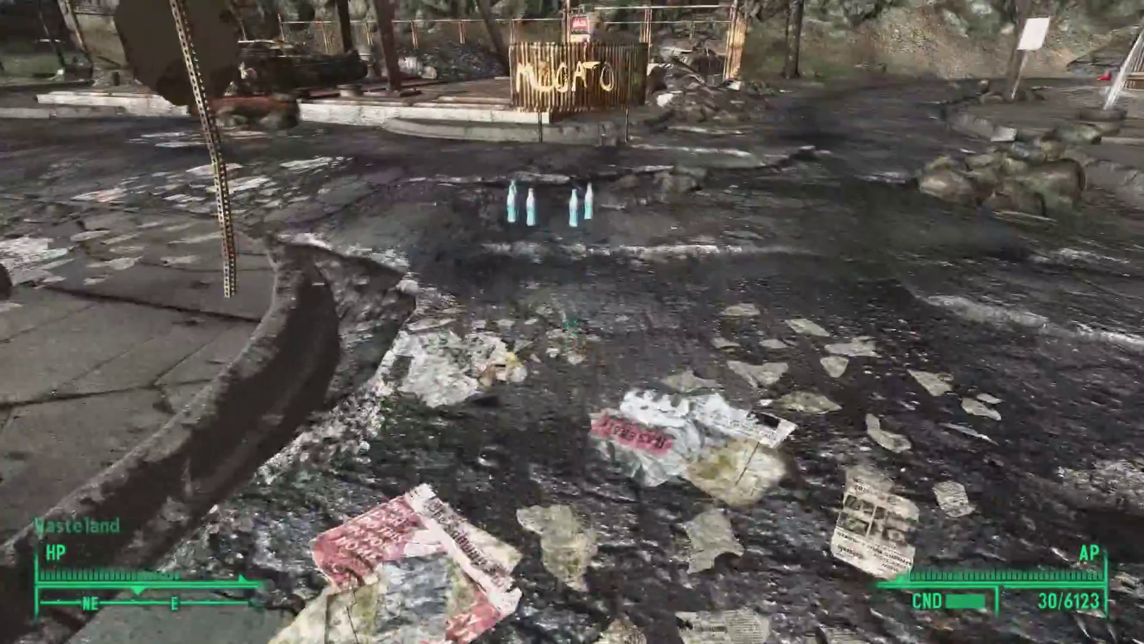
{"action": "key", "text": "w"}
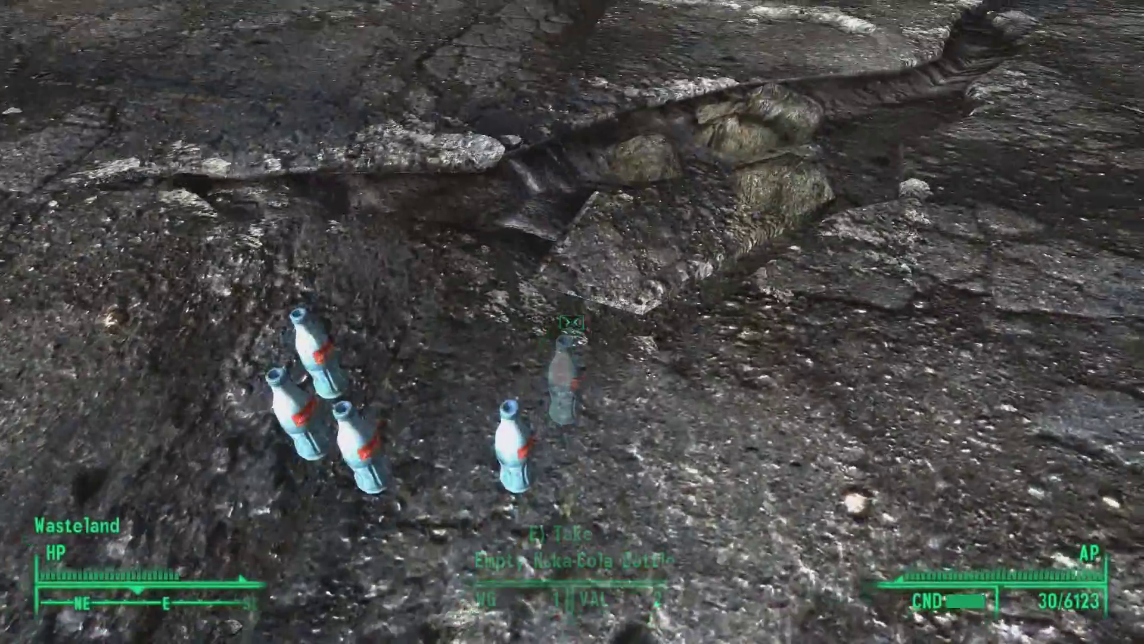
{"action": "key", "text": "w"}
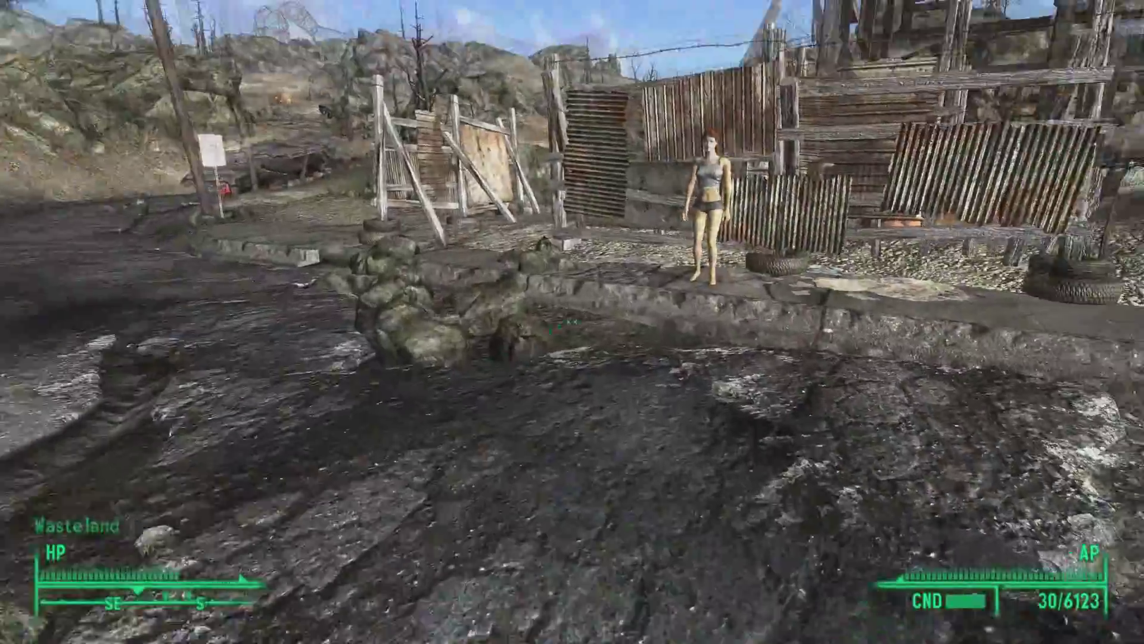
Talk to the NPC with the bottles already collected, and complete the quest in that first conversation.
{"action": "key", "text": "e"}
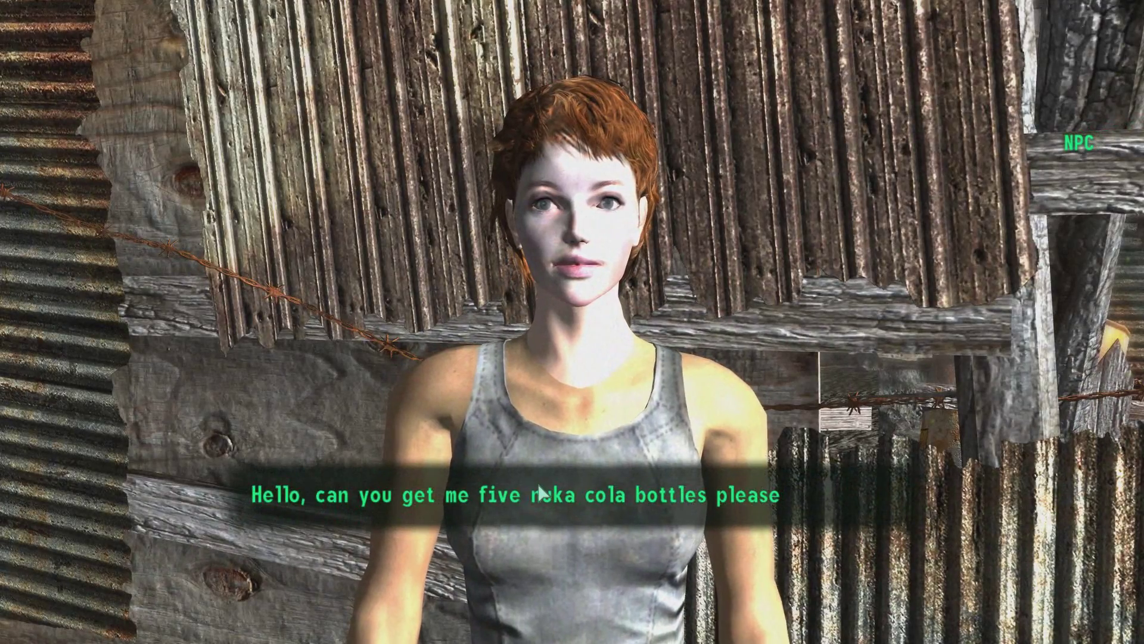
{"action": "left_click", "coordinate": [565, 484]}
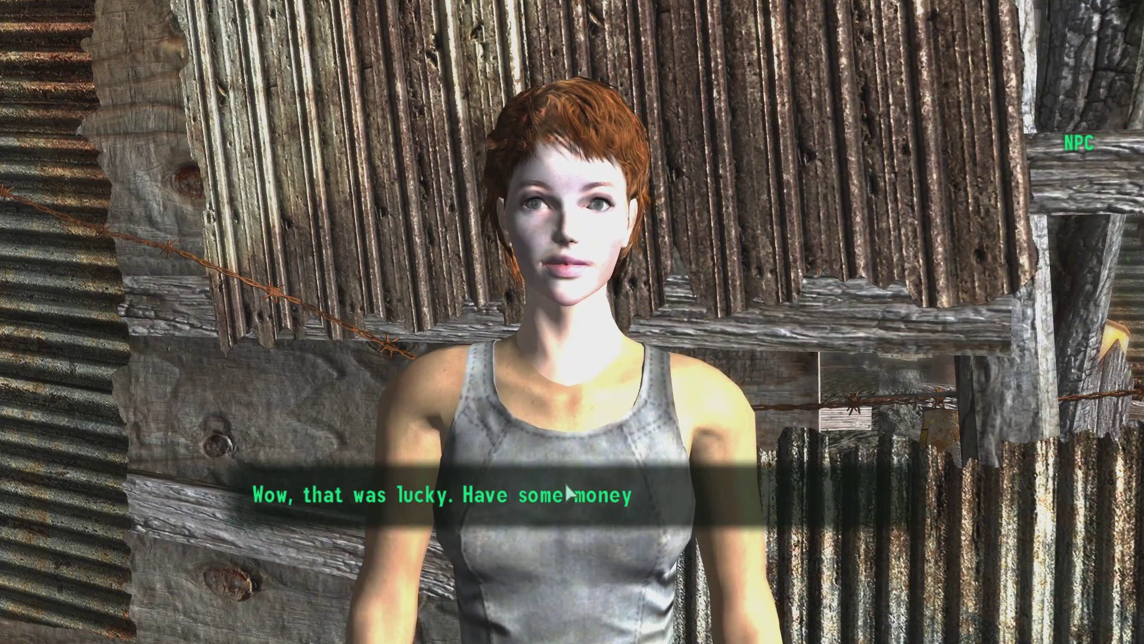
{"action": "left_click", "coordinate": [541, 505]}
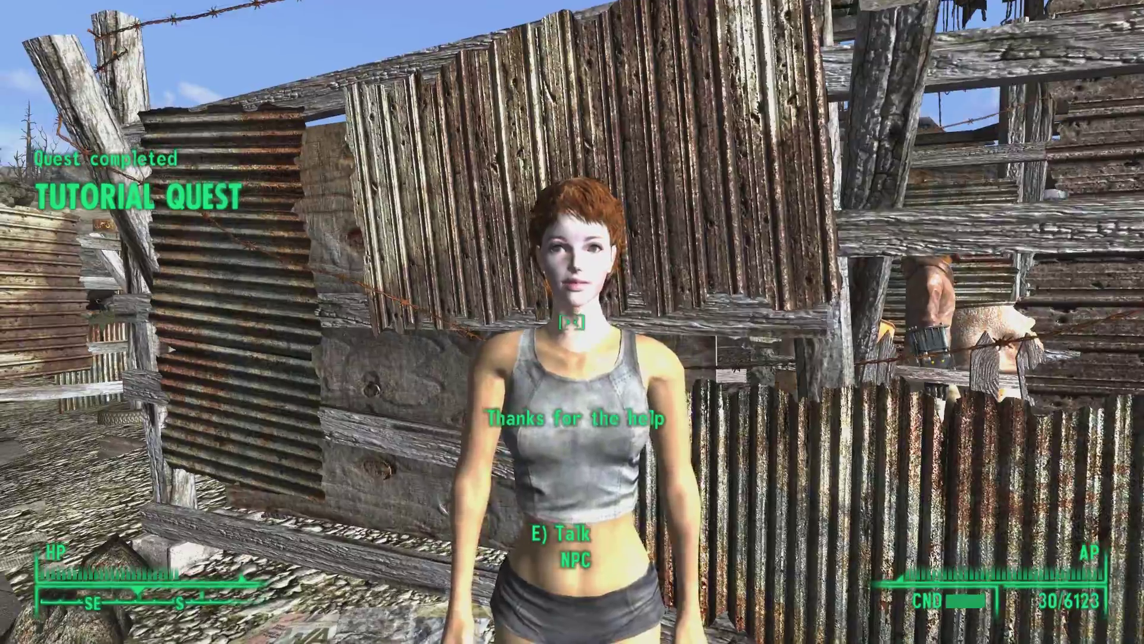
Draw the gun, step back and shoot the NPC, holster the weapon and walk up to the body.
{"action": "key", "text": "r"}
{"action": "key", "text": "s"}
{"action": "left_click", "coordinate": [572, 322]}
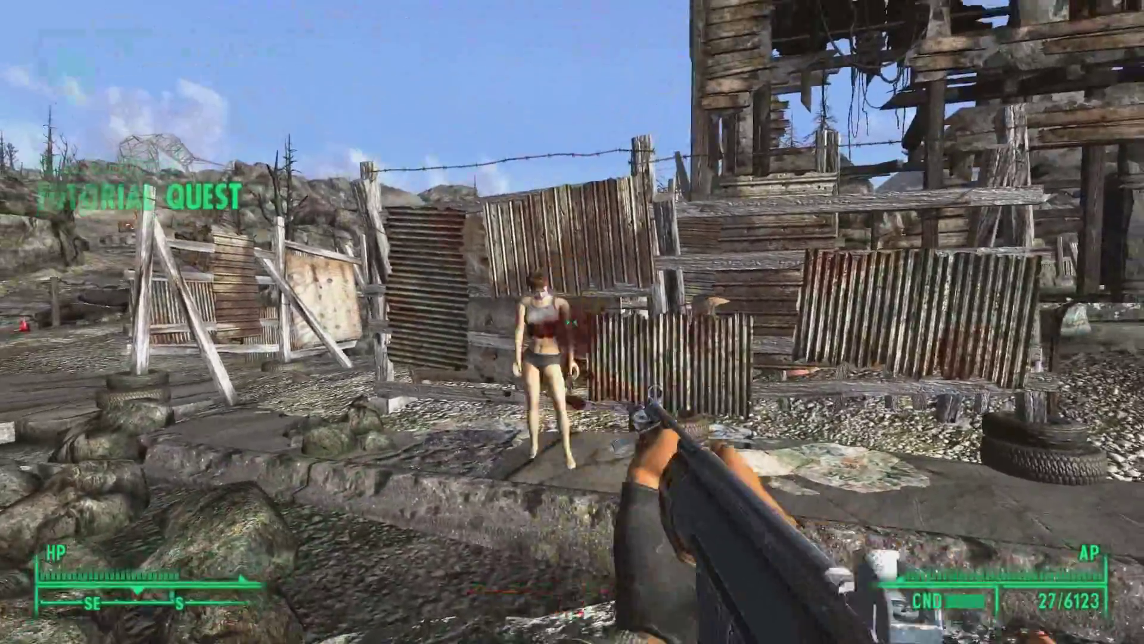
{"action": "key", "text": "r"}
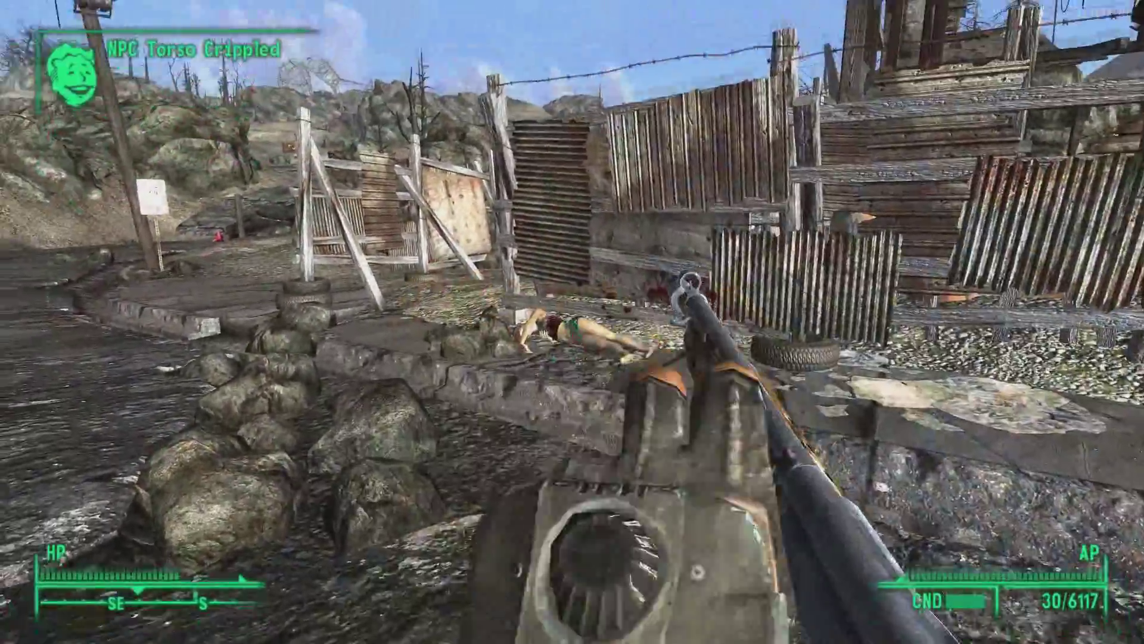
{"action": "key", "text": "r"}
{"action": "key", "text": "w"}
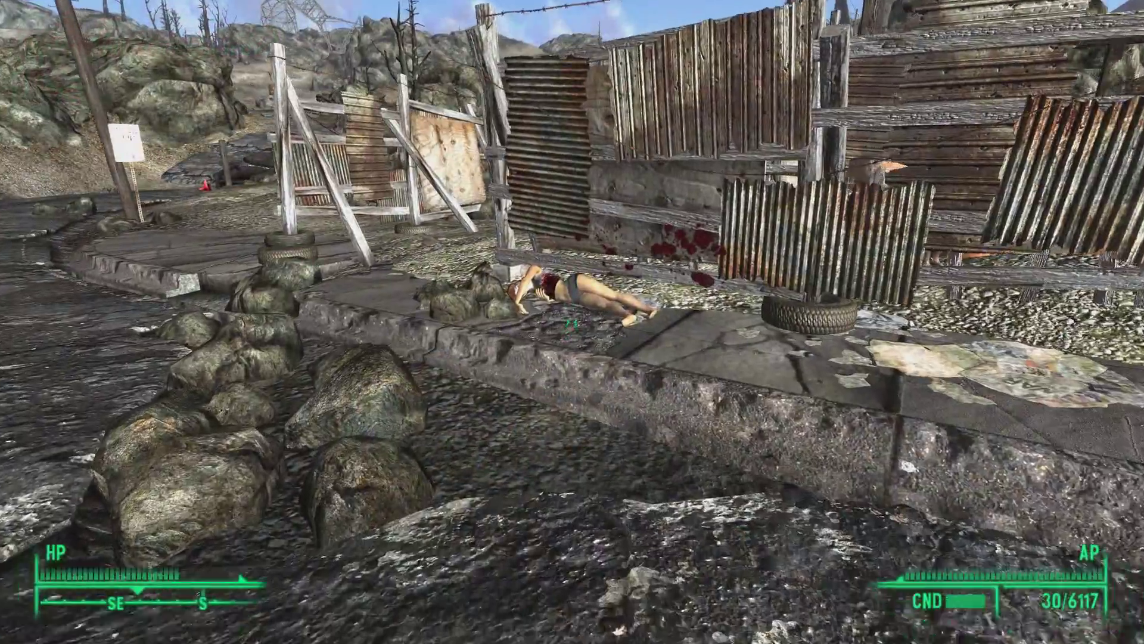
{"action": "key", "text": "e"}
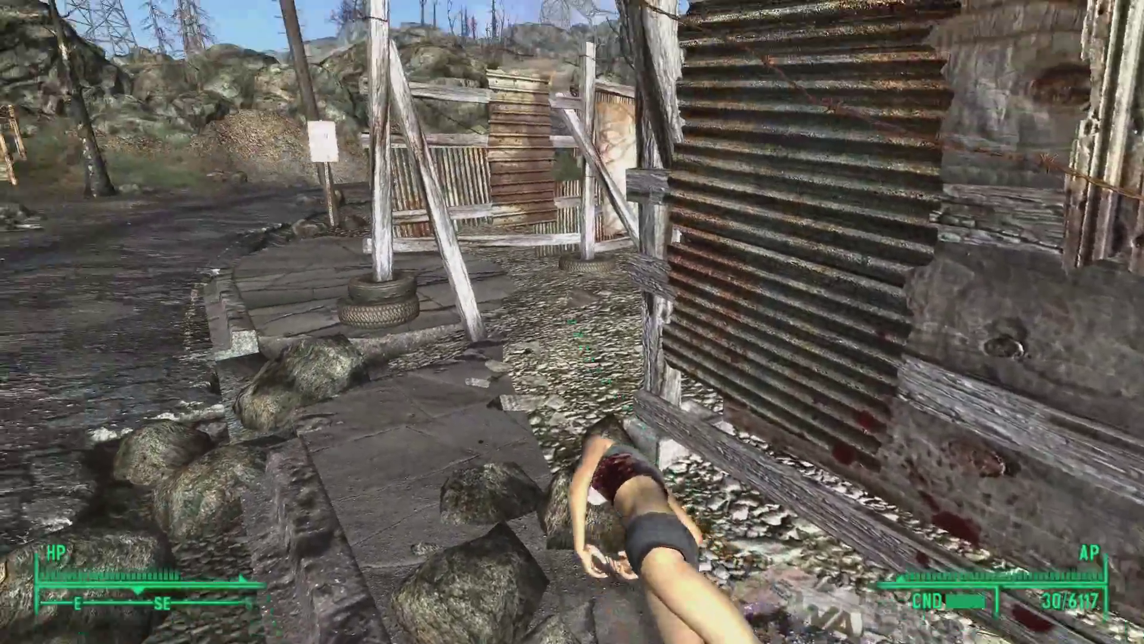